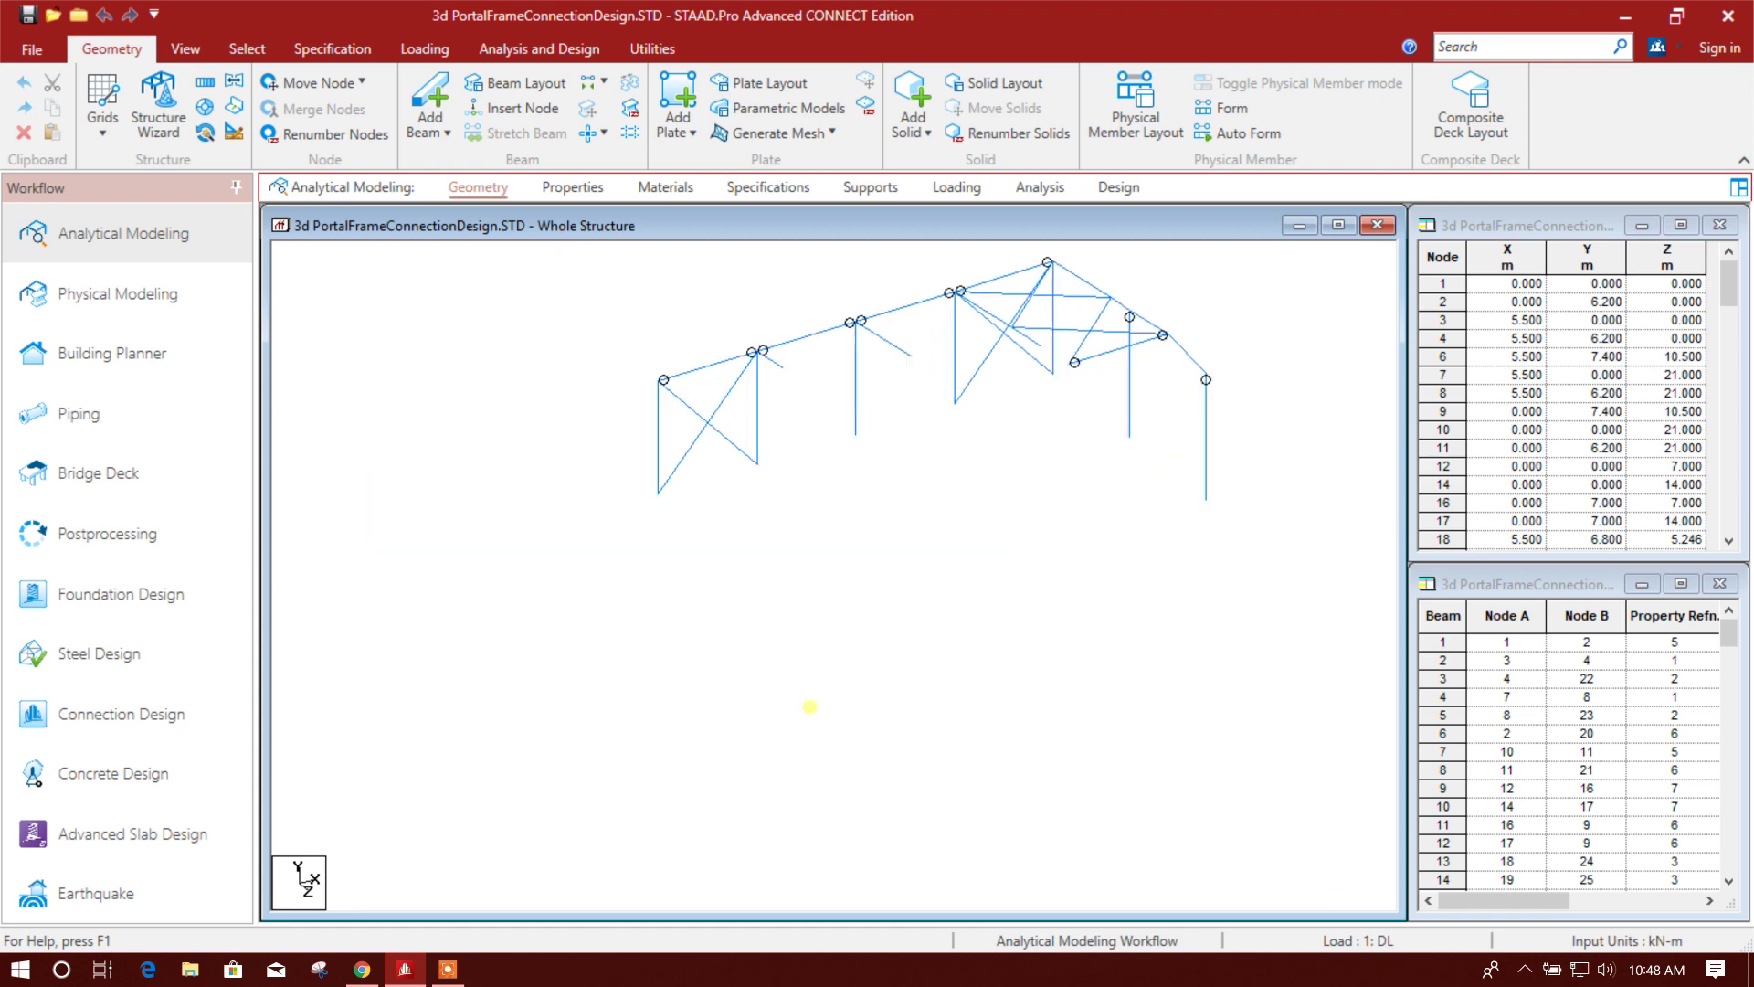
Step: Pan the portal frame model in the Whole Structure view, then minimize STAAD.Pro
middle_click_drag(787, 765, 802, 740)
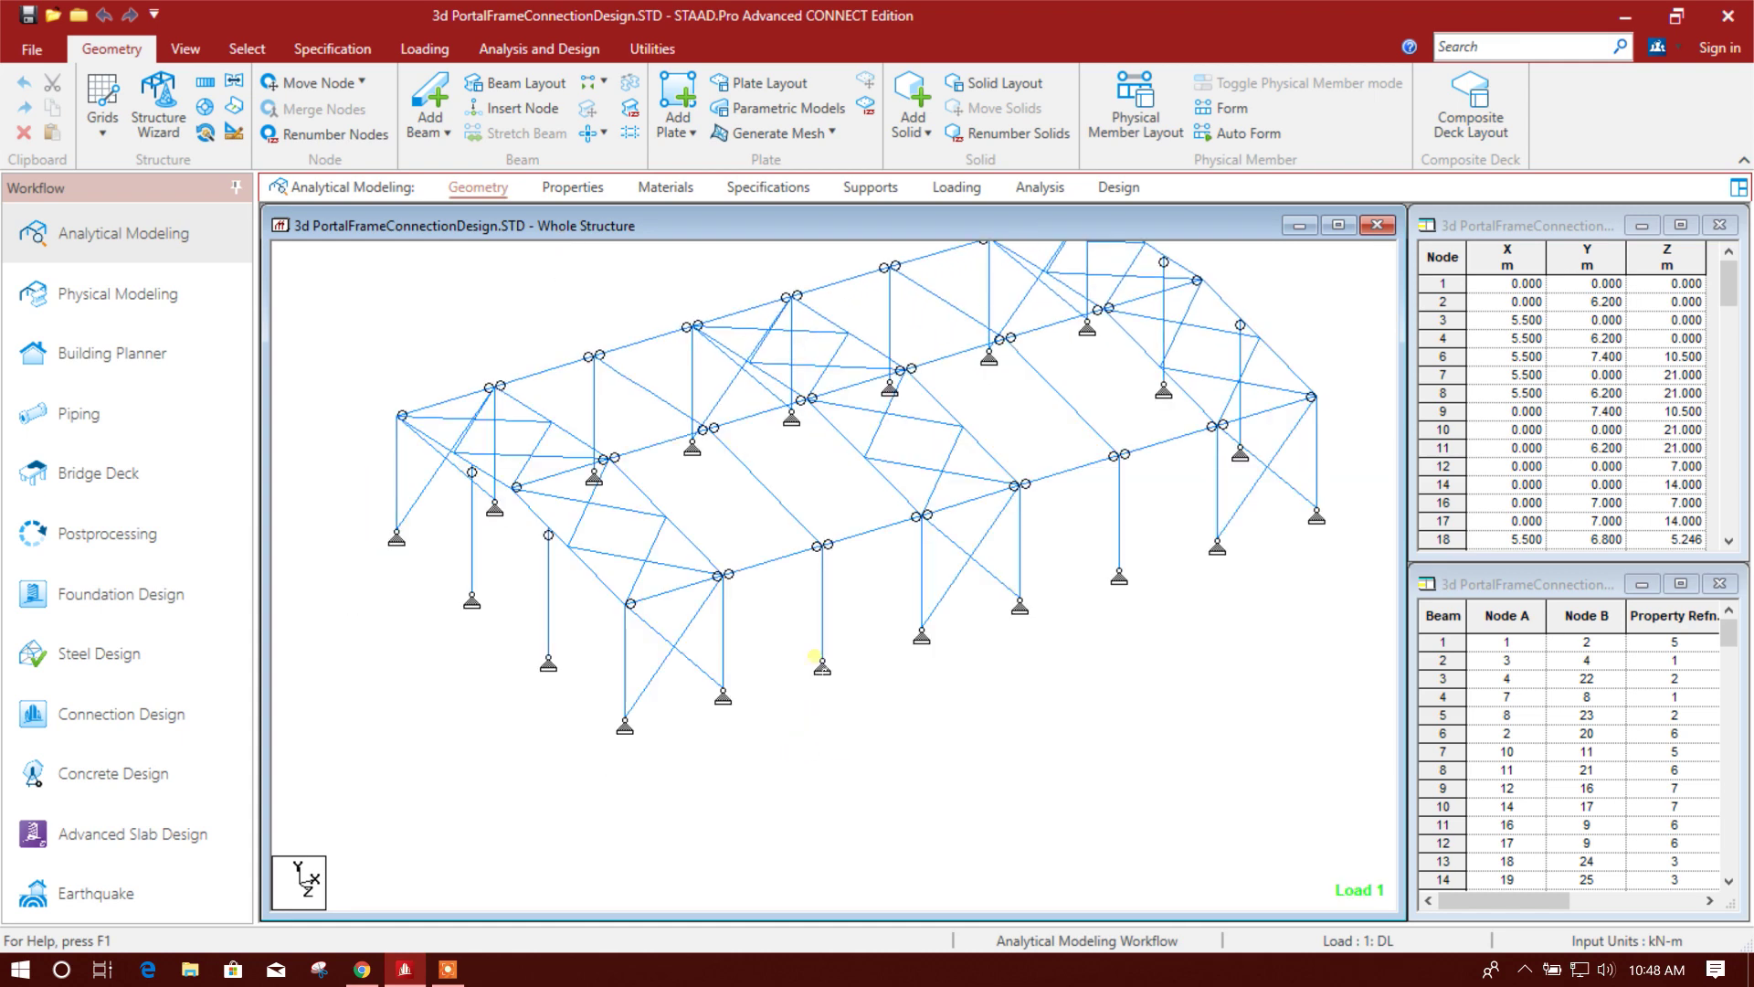
mouse_move(813, 656)
middle_mouse_down()
mouse_move(777, 738)
mouse_move(802, 740)
middle_mouse_up()
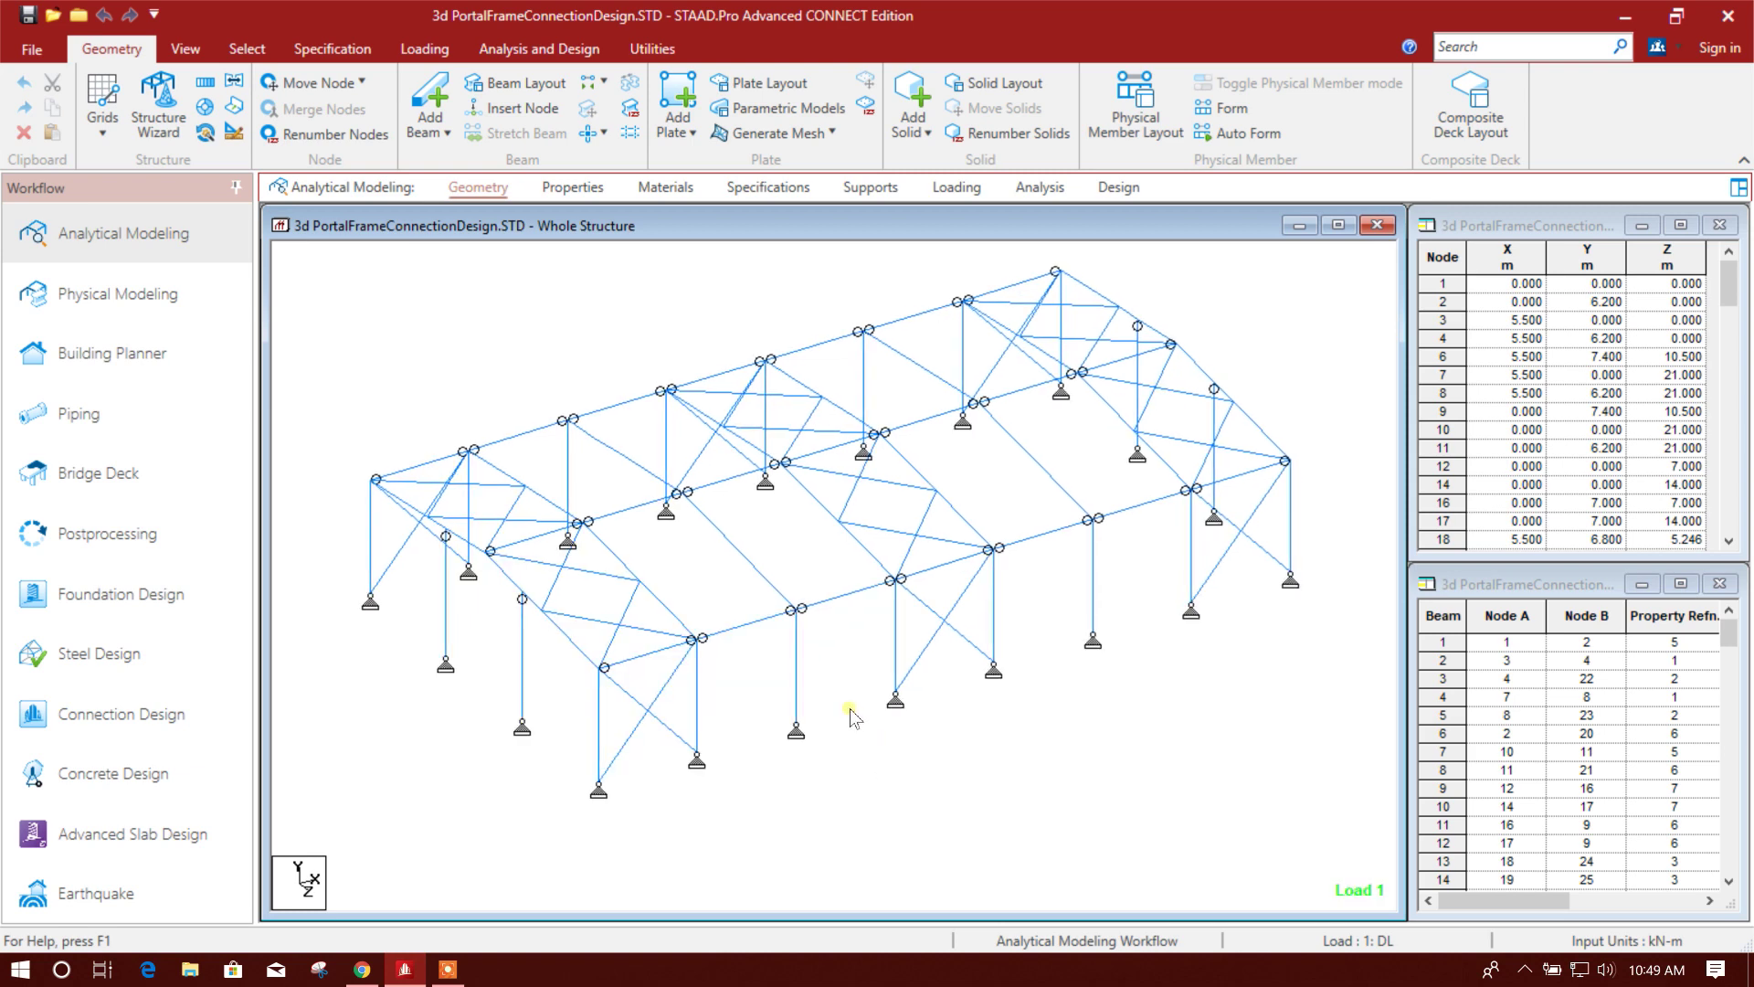
middle_click_drag(883, 758, 864, 748)
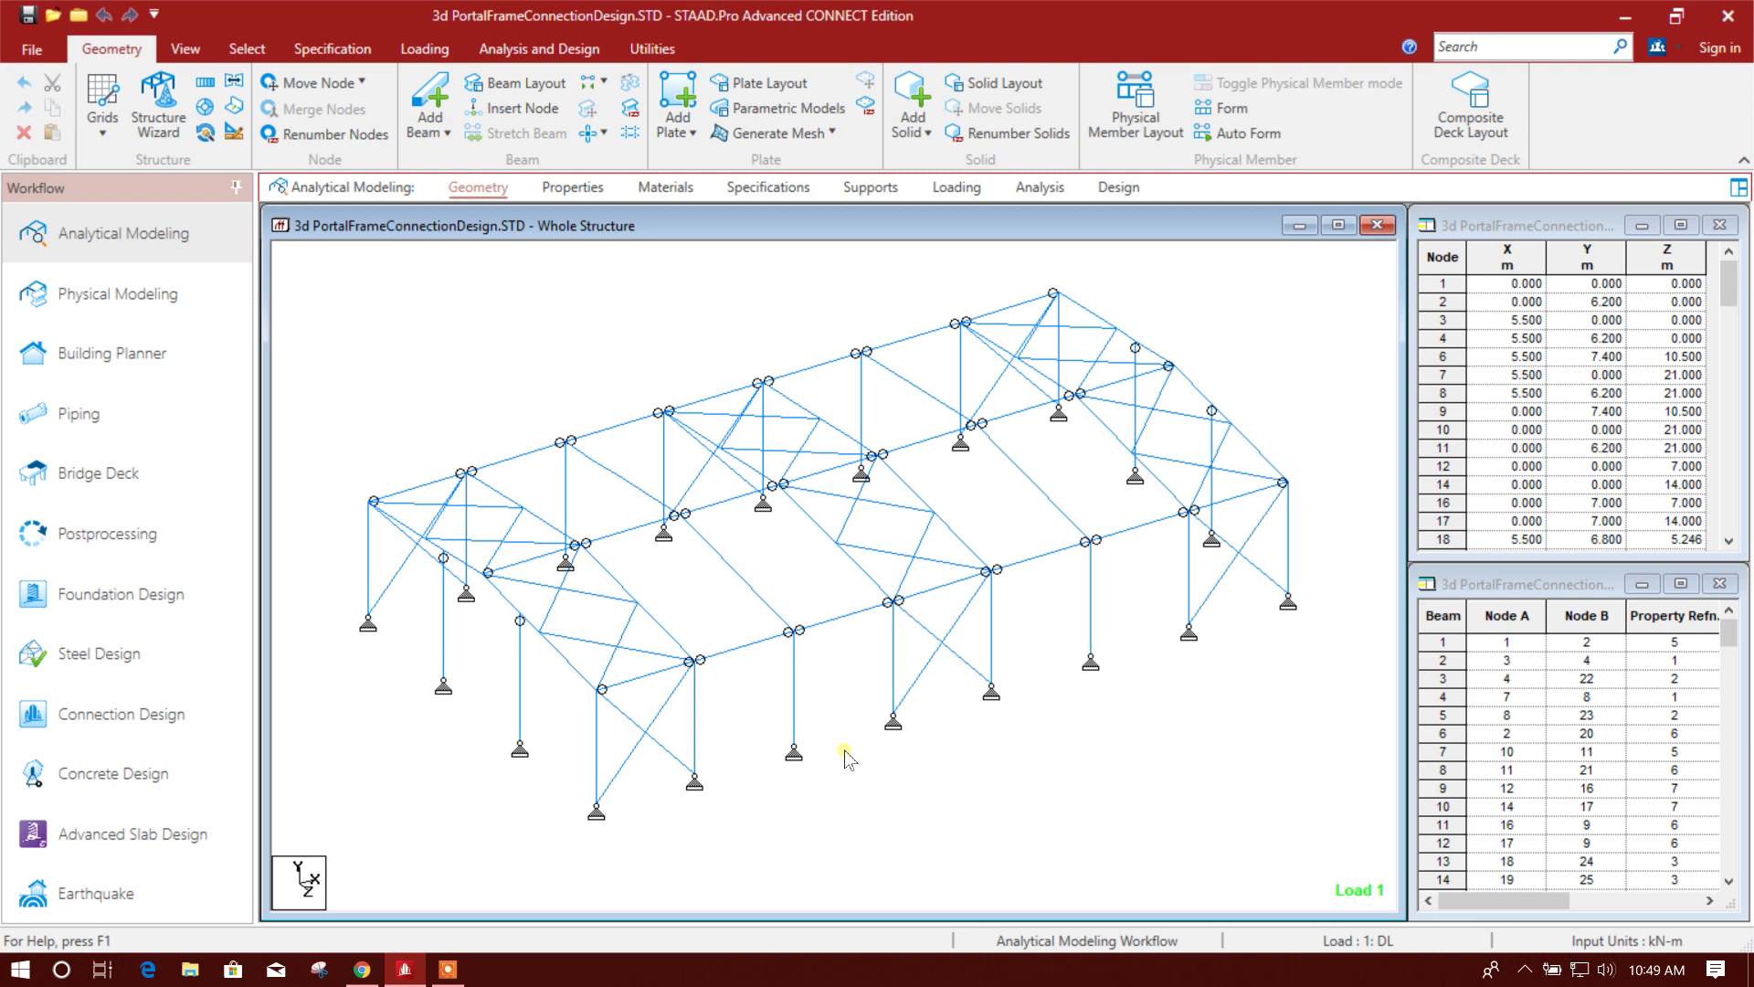
middle_click_drag(887, 768, 882, 757)
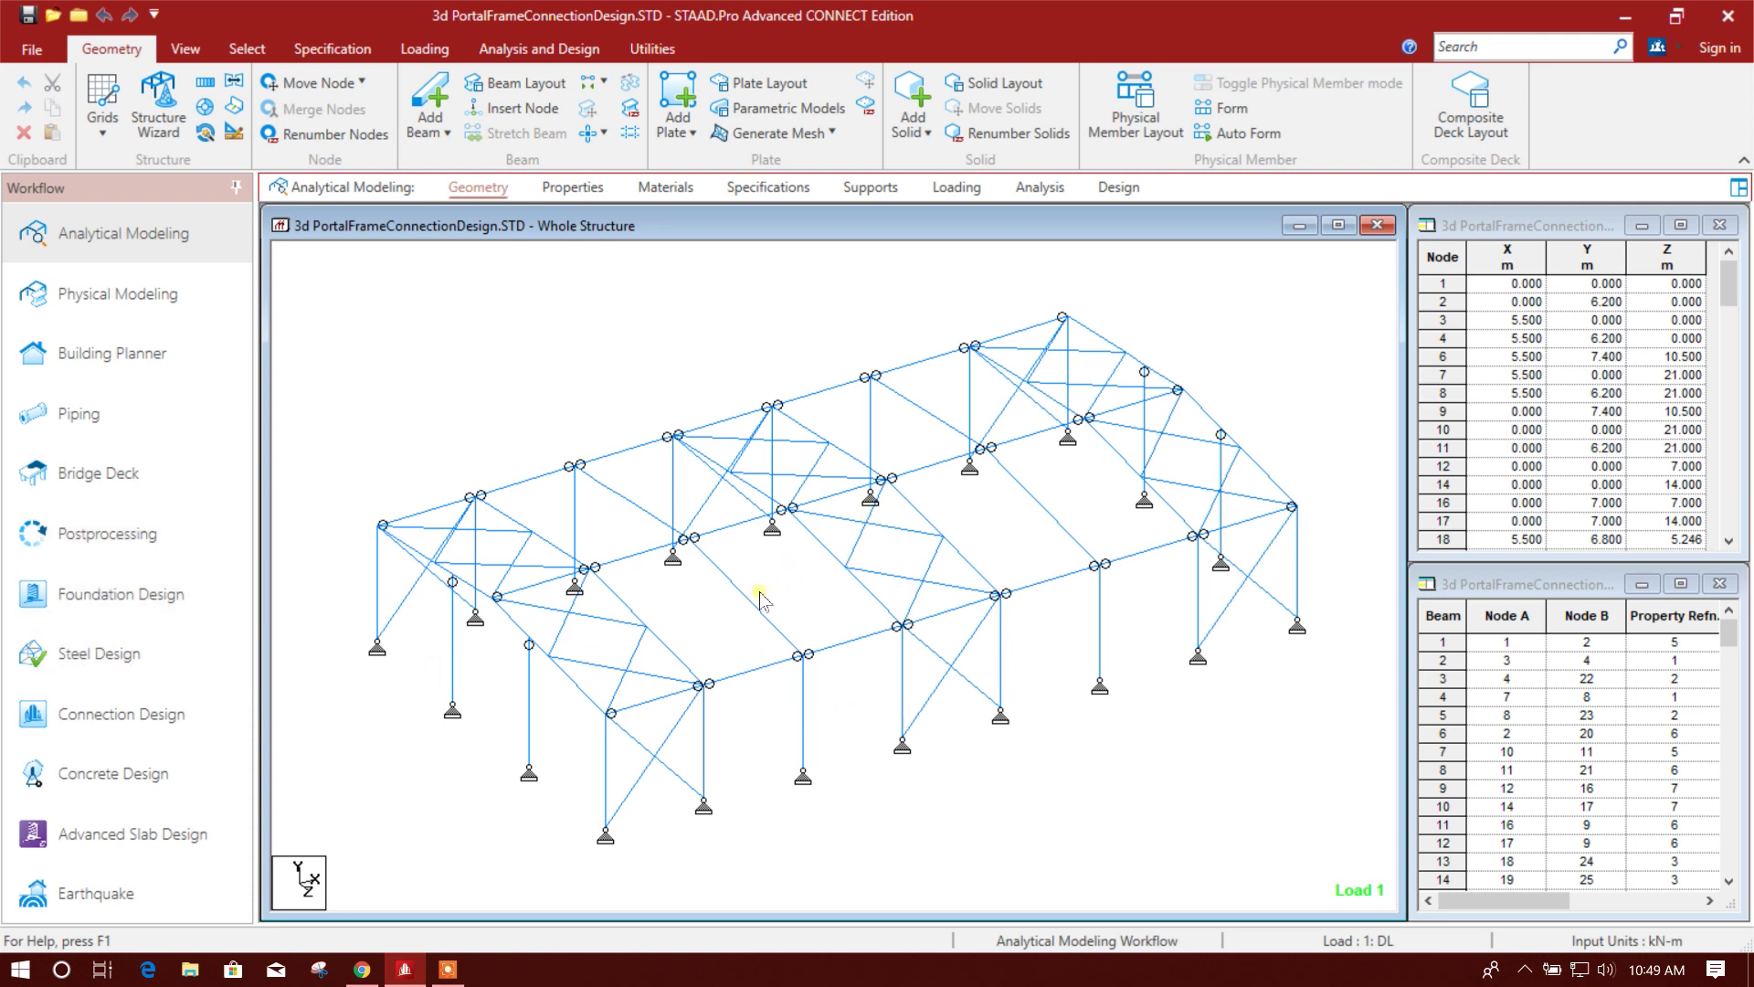
left_click(1631, 20)
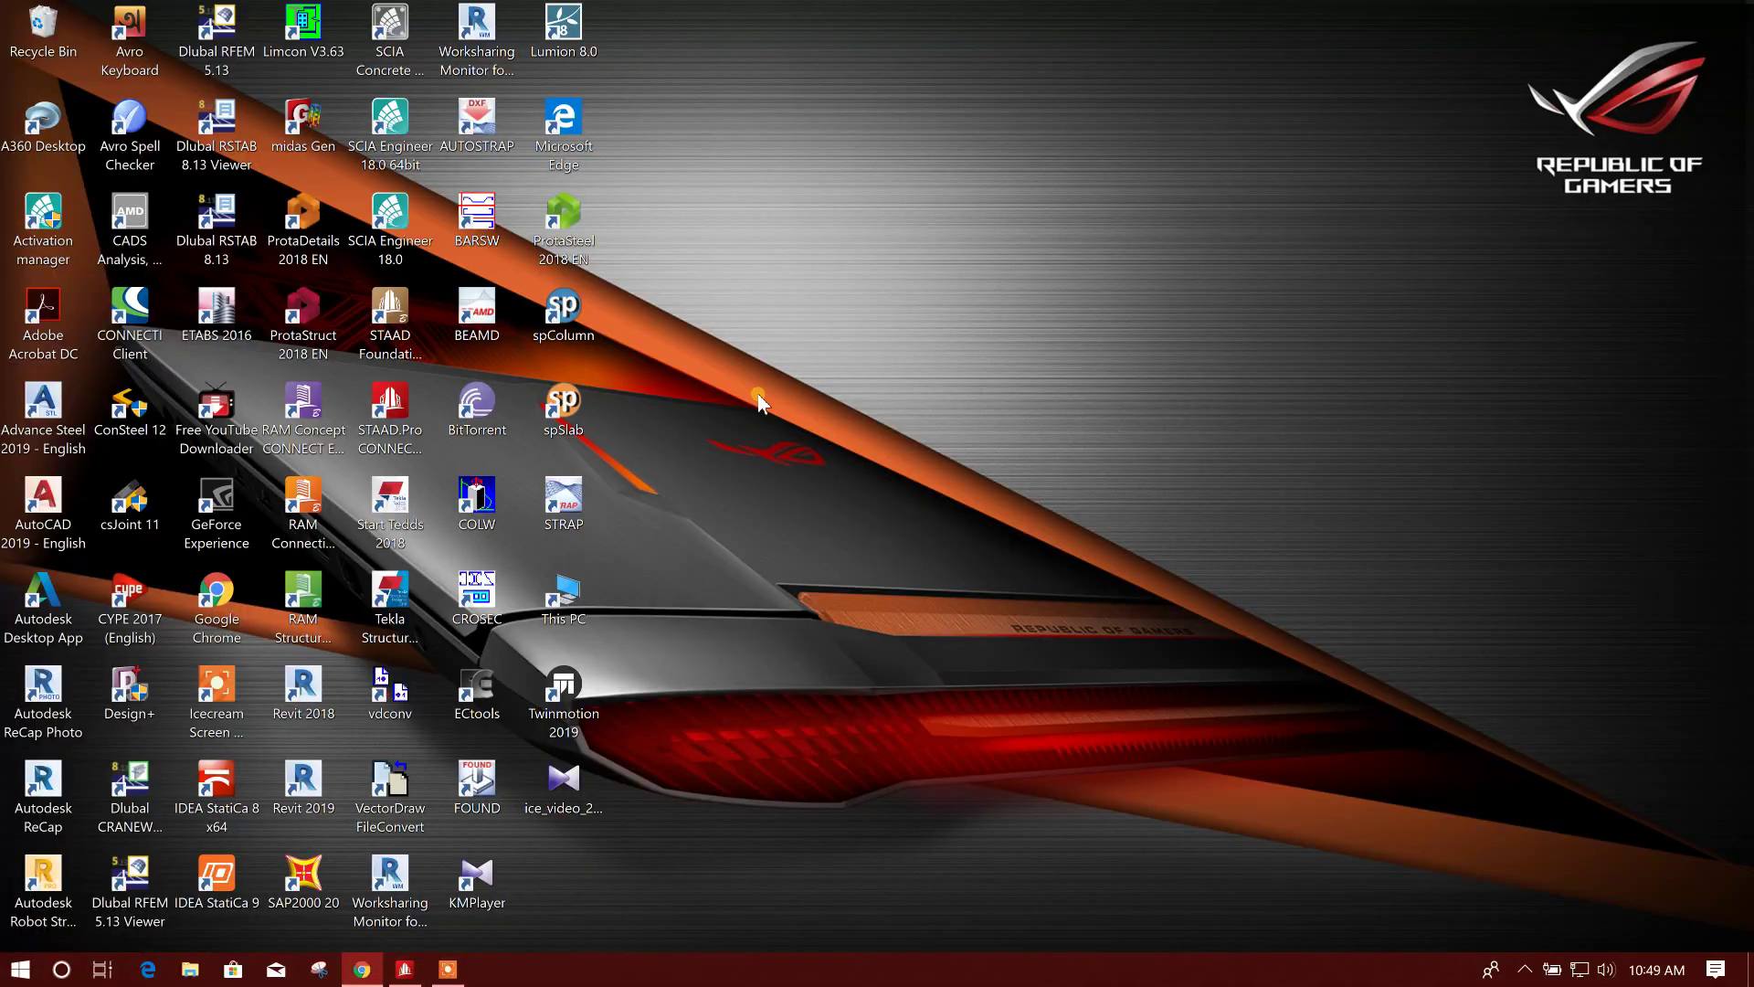
Step: Select the RAM Connection Standalone desktop icon and restore STAAD.Pro from the taskbar
left_click(332, 532)
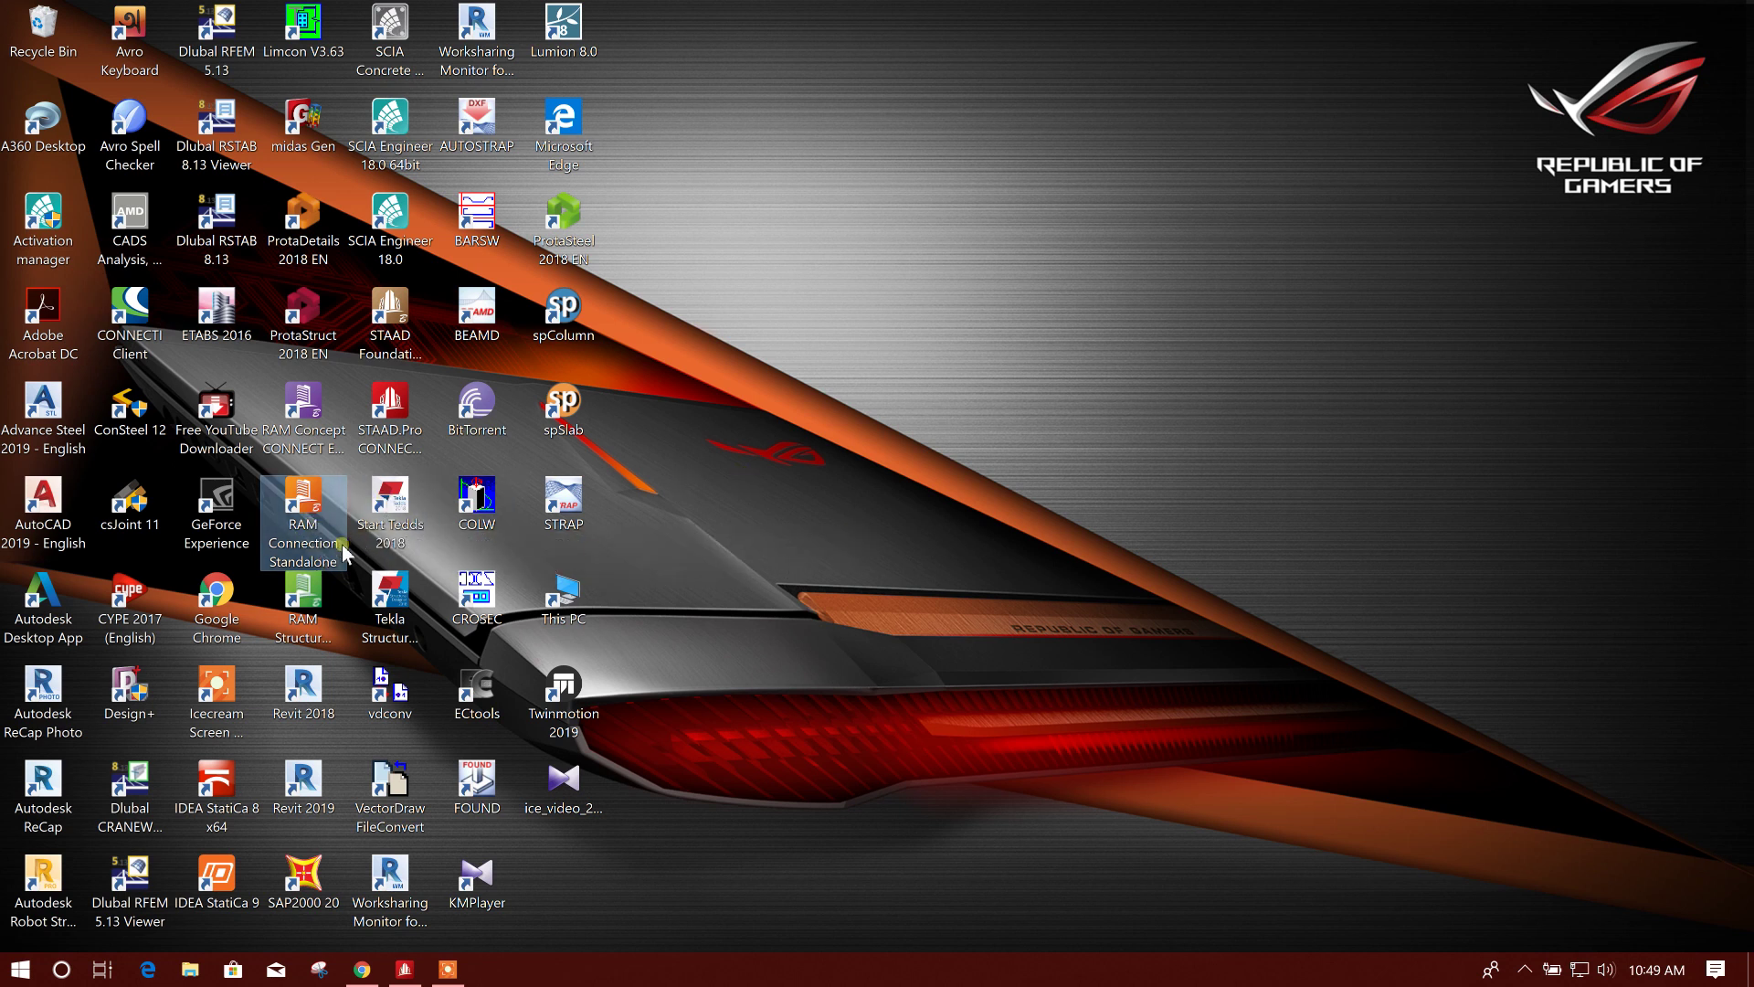
left_click(405, 968)
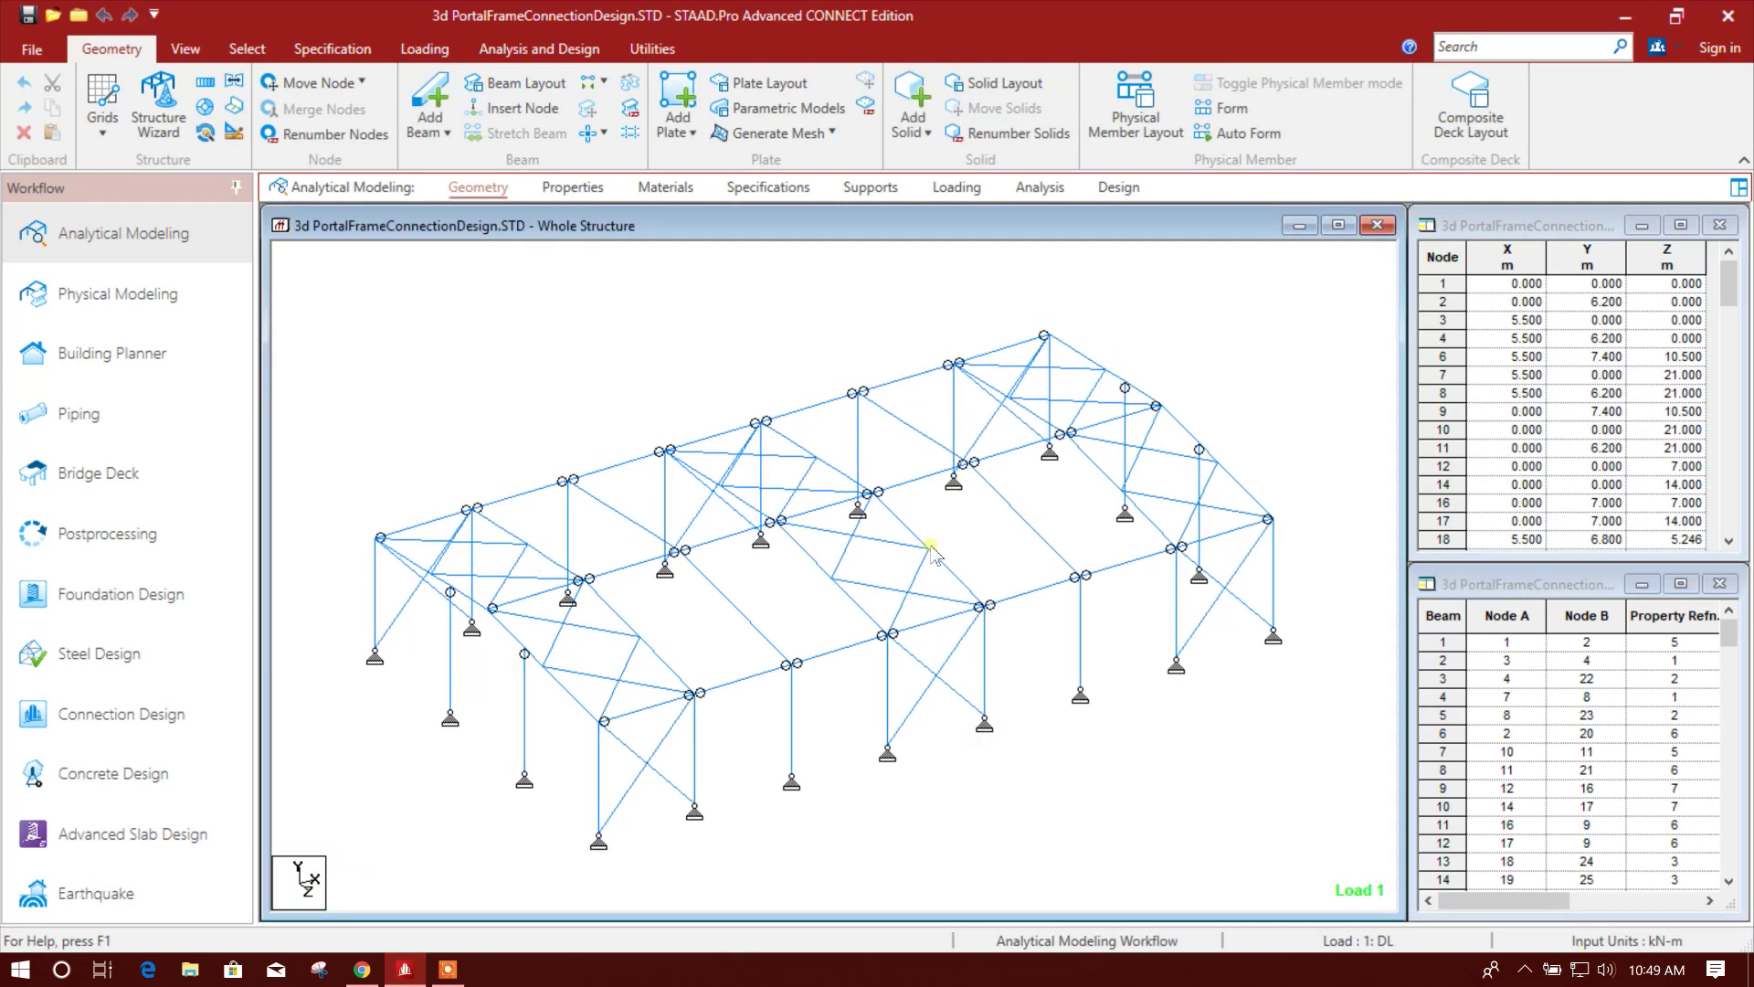
Step: Run the frame analysis, go to post-processing, and accept the Results Setup load cases
middle_click_drag(1047, 654, 1027, 641)
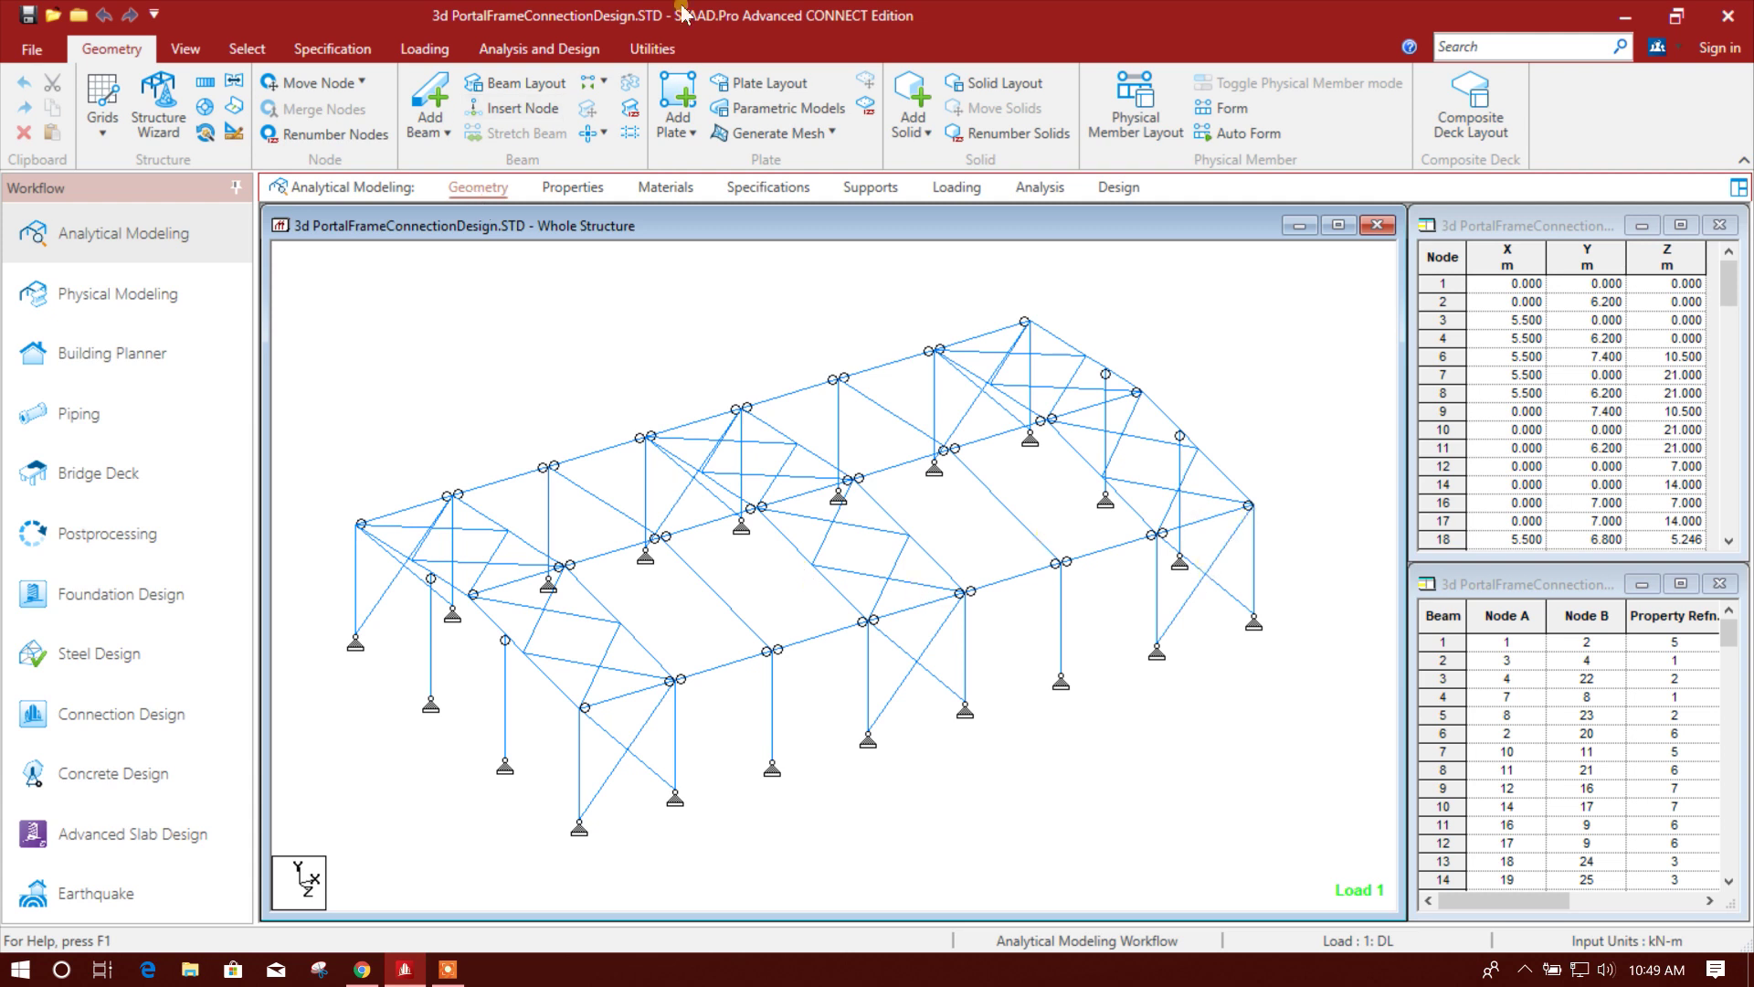
mouse_move(856, 731)
middle_mouse_down()
mouse_move(855, 697)
mouse_move(813, 720)
middle_mouse_up()
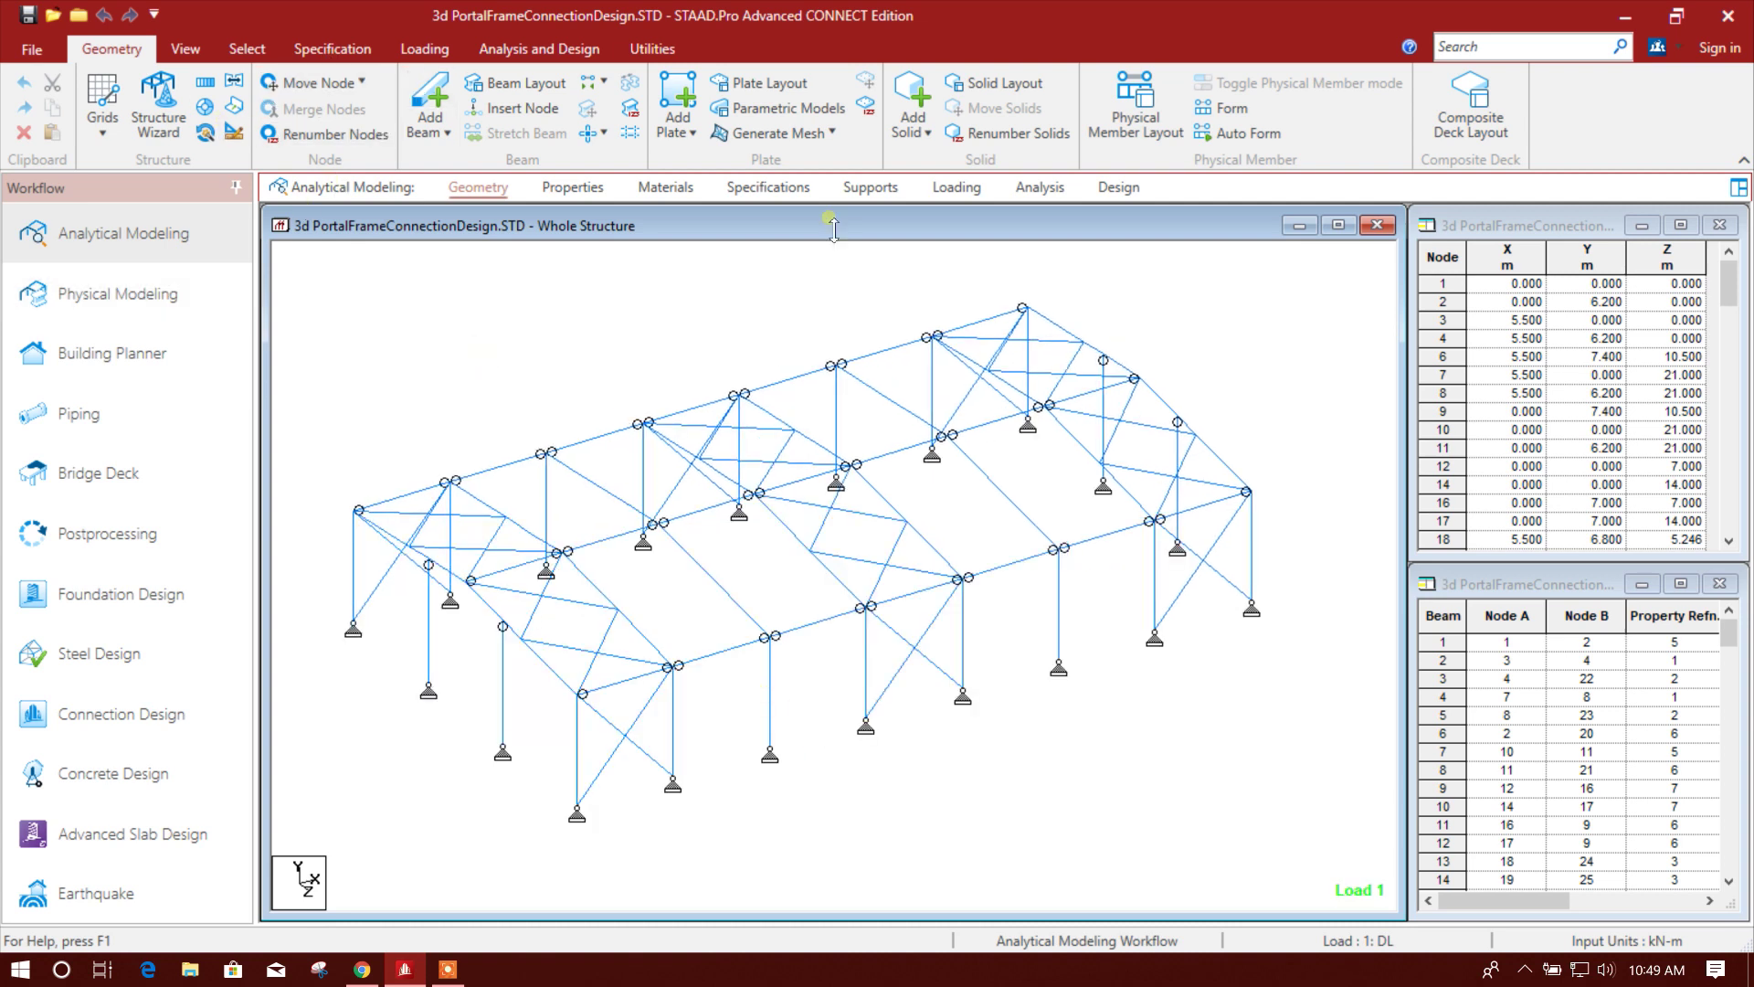
left_click(1032, 188)
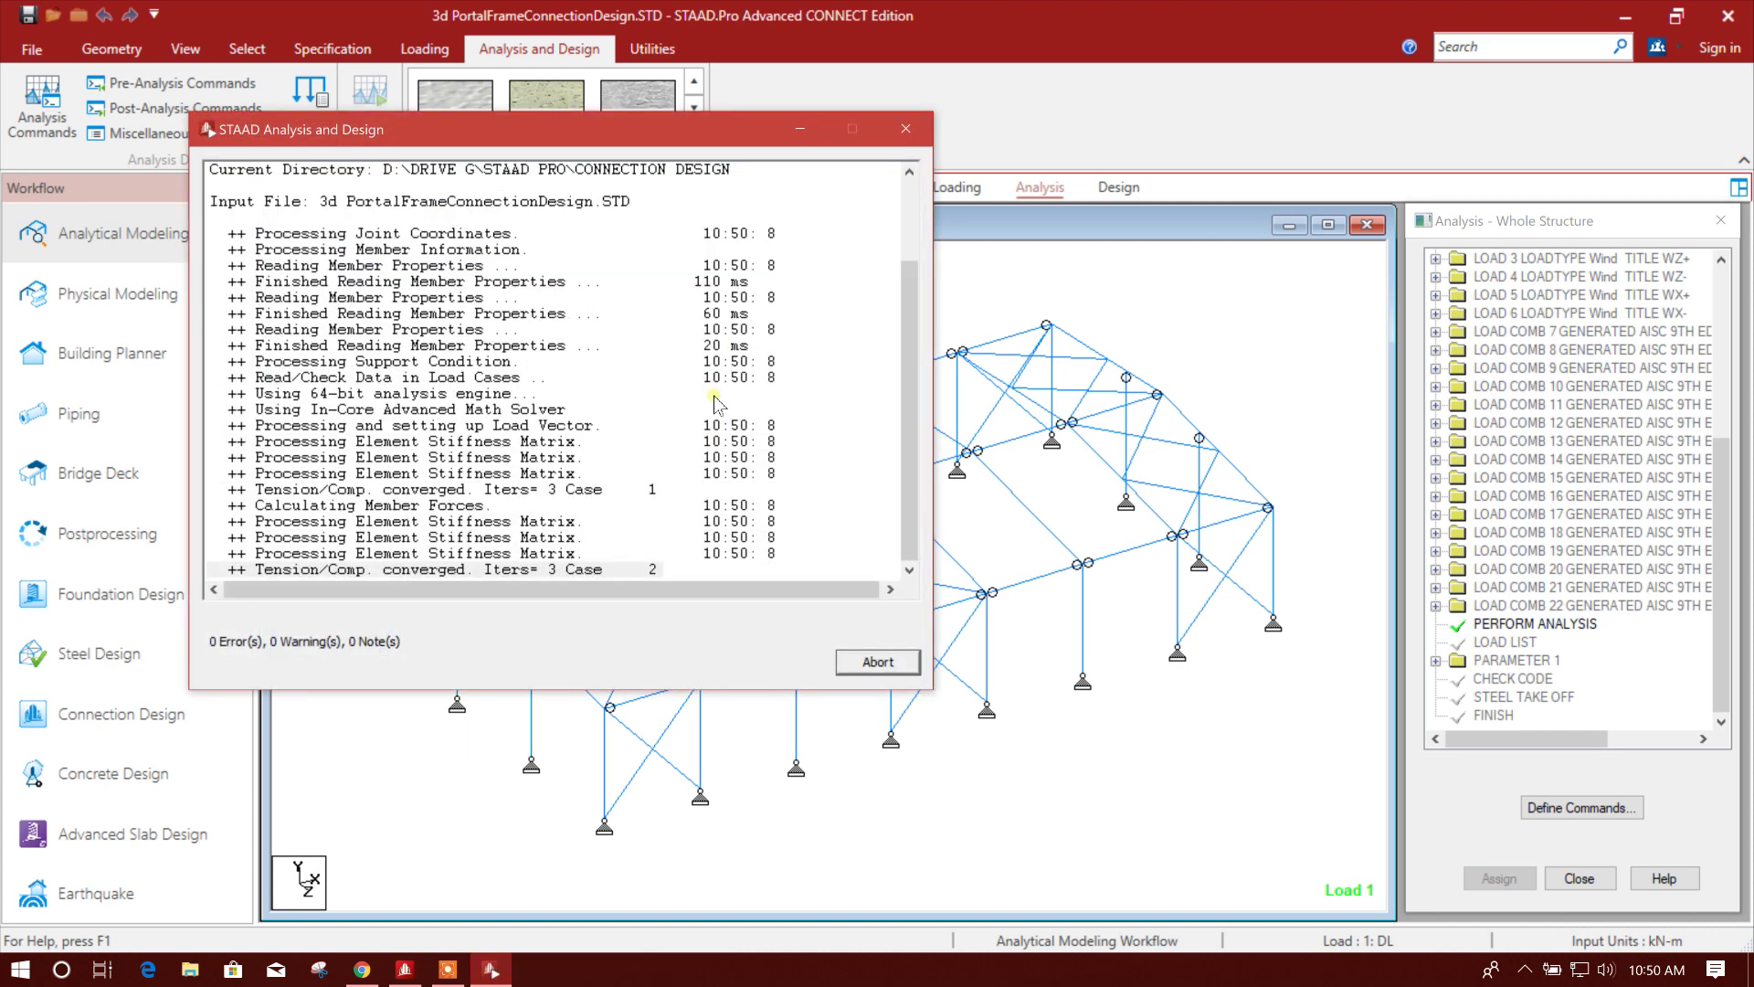
left_click(222, 642)
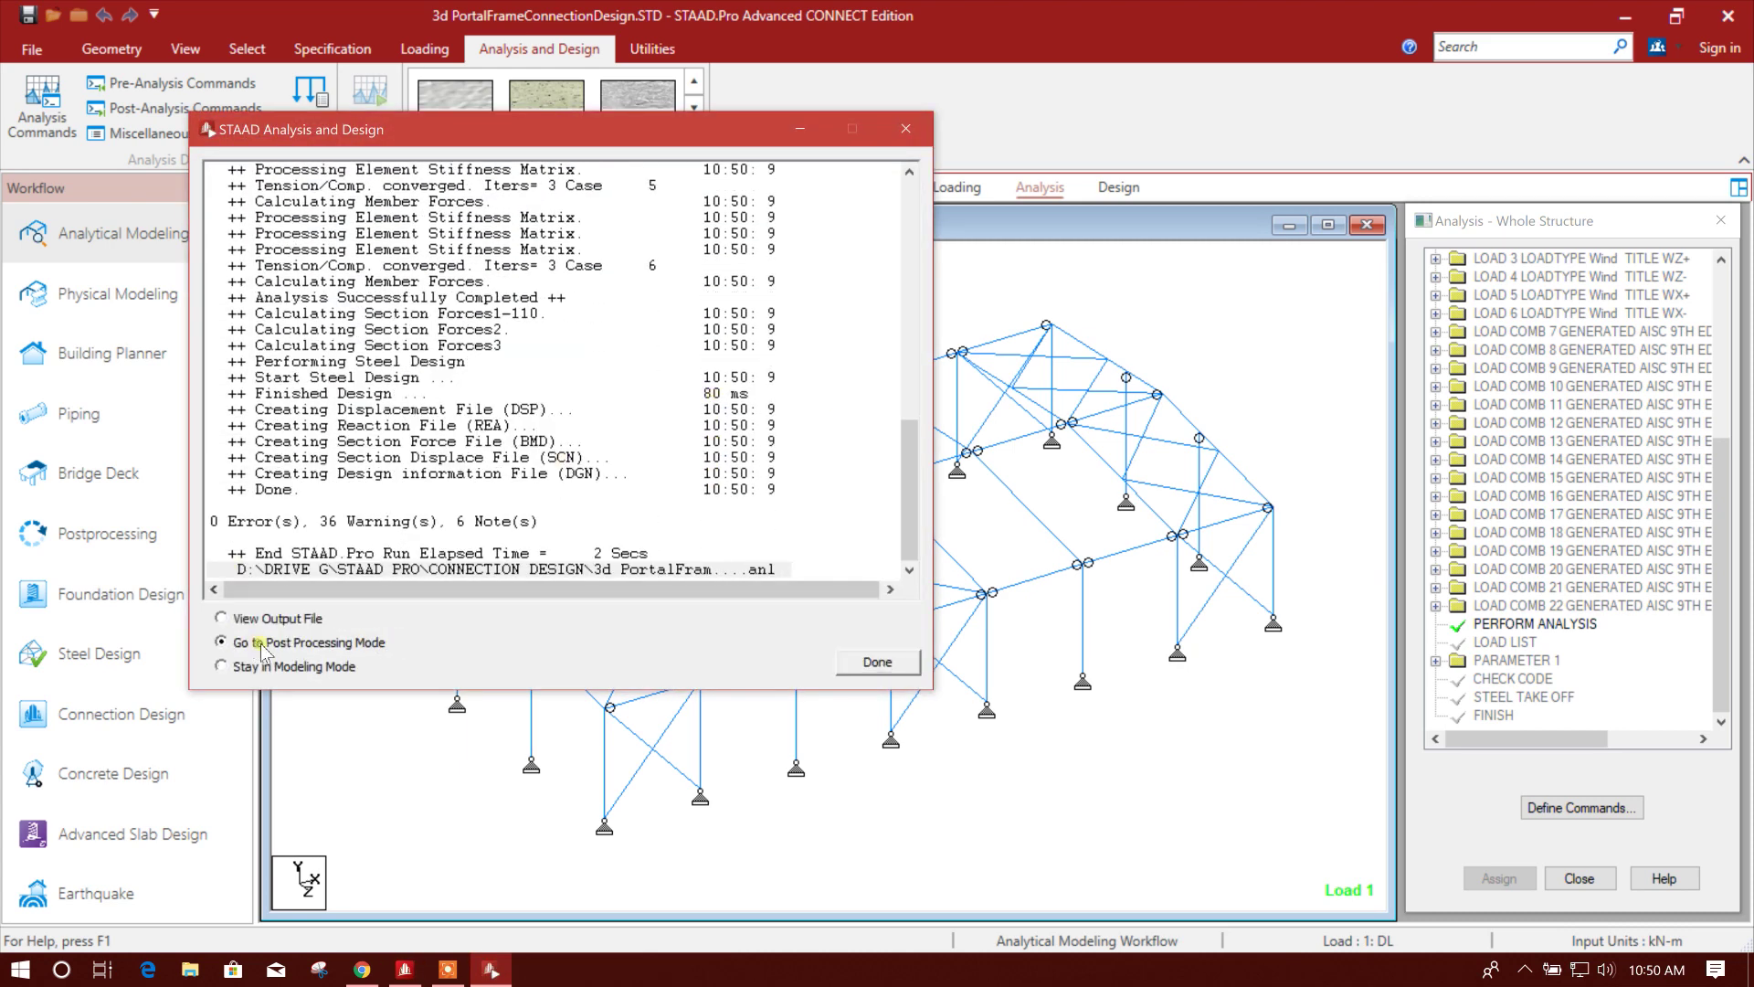
left_click(870, 663)
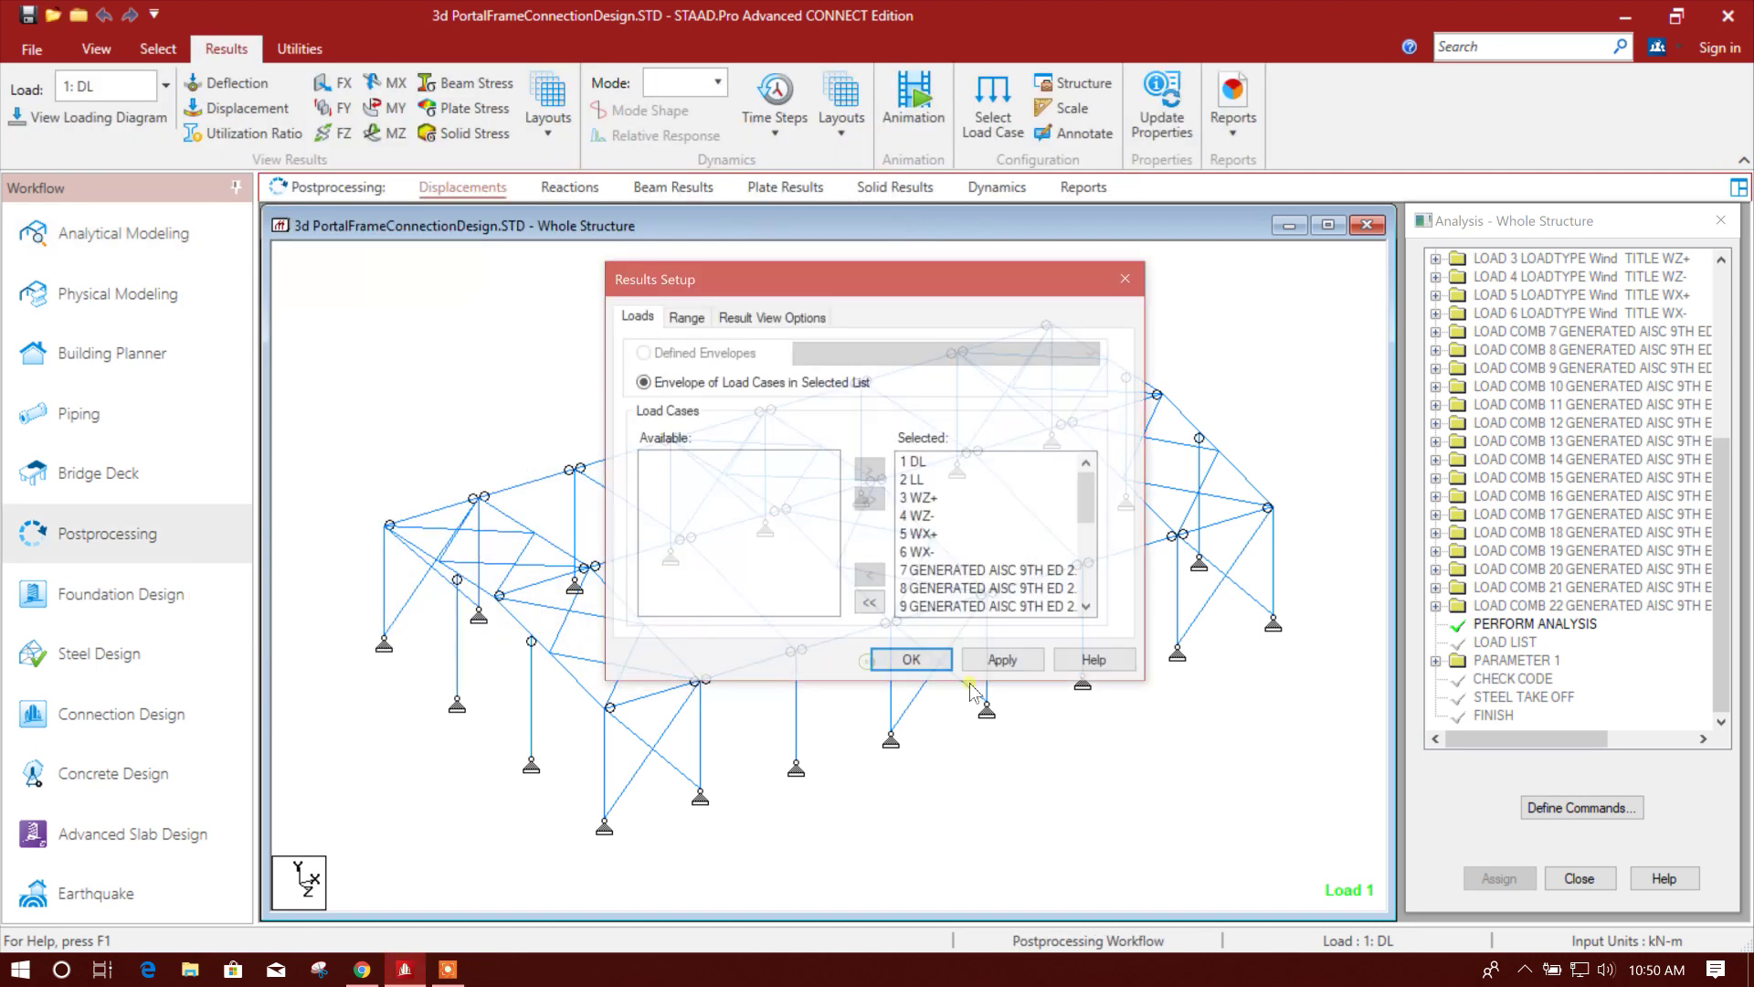
left_click(908, 660)
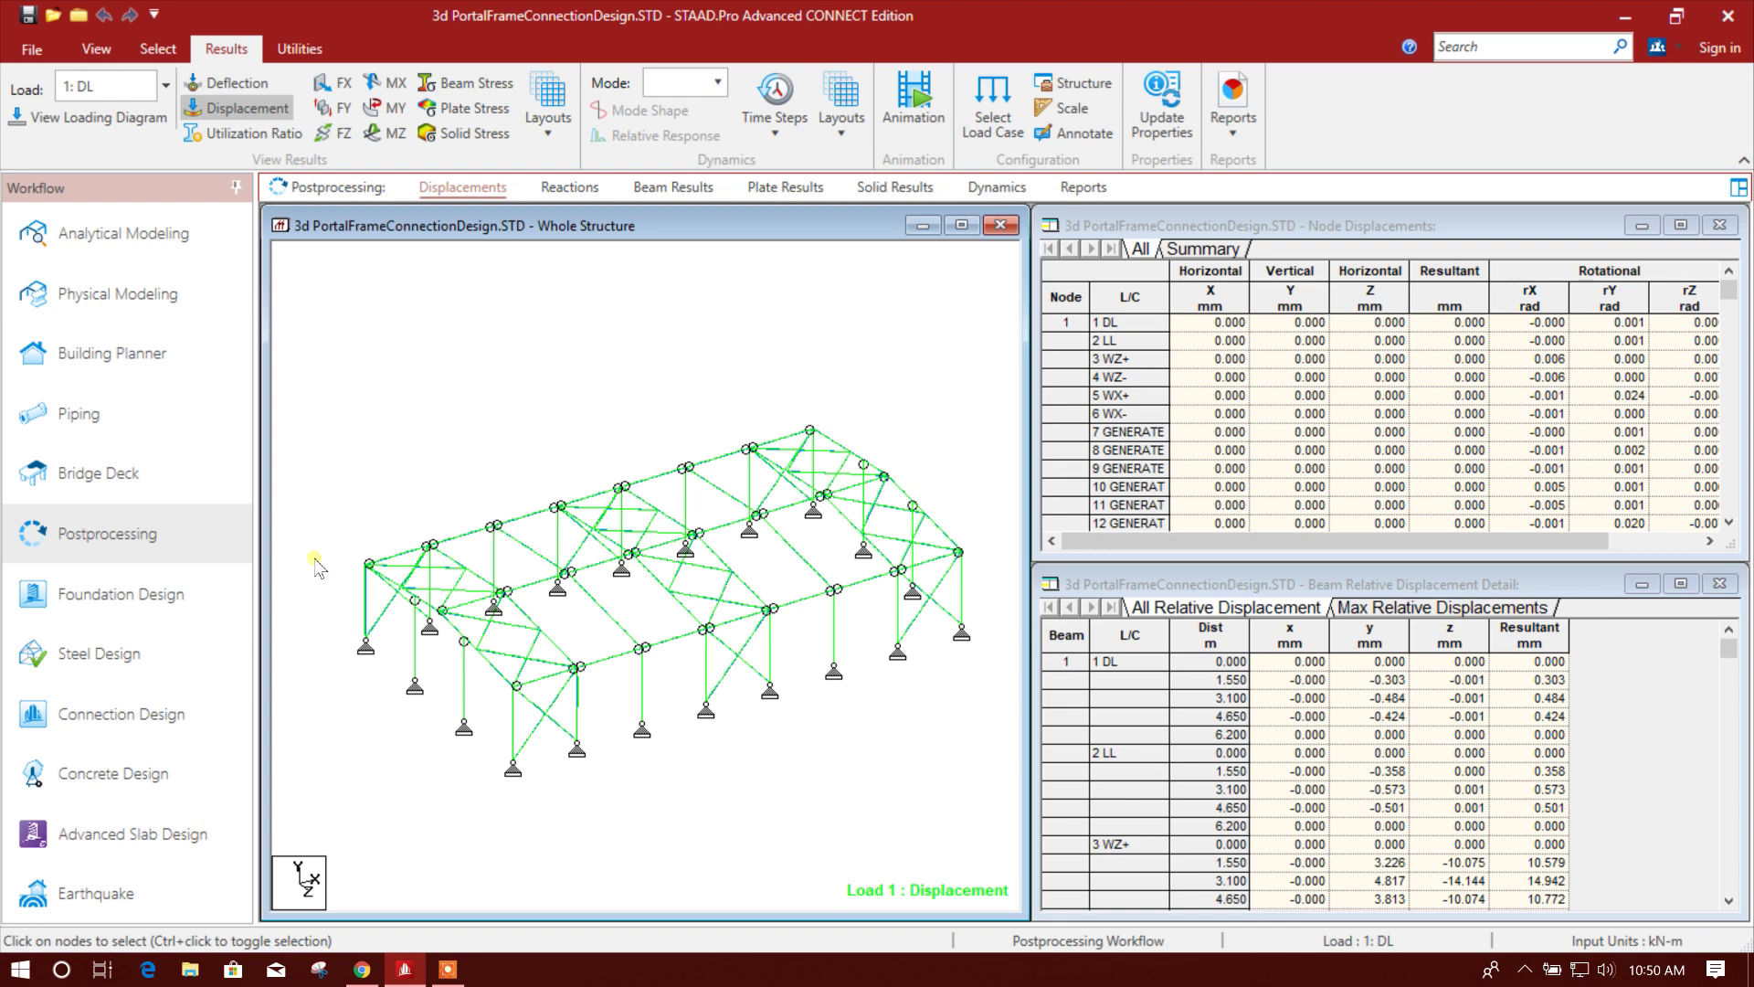
Step: Enter Connection Design and confirm the design load envelope showing combinations only
left_click(181, 715)
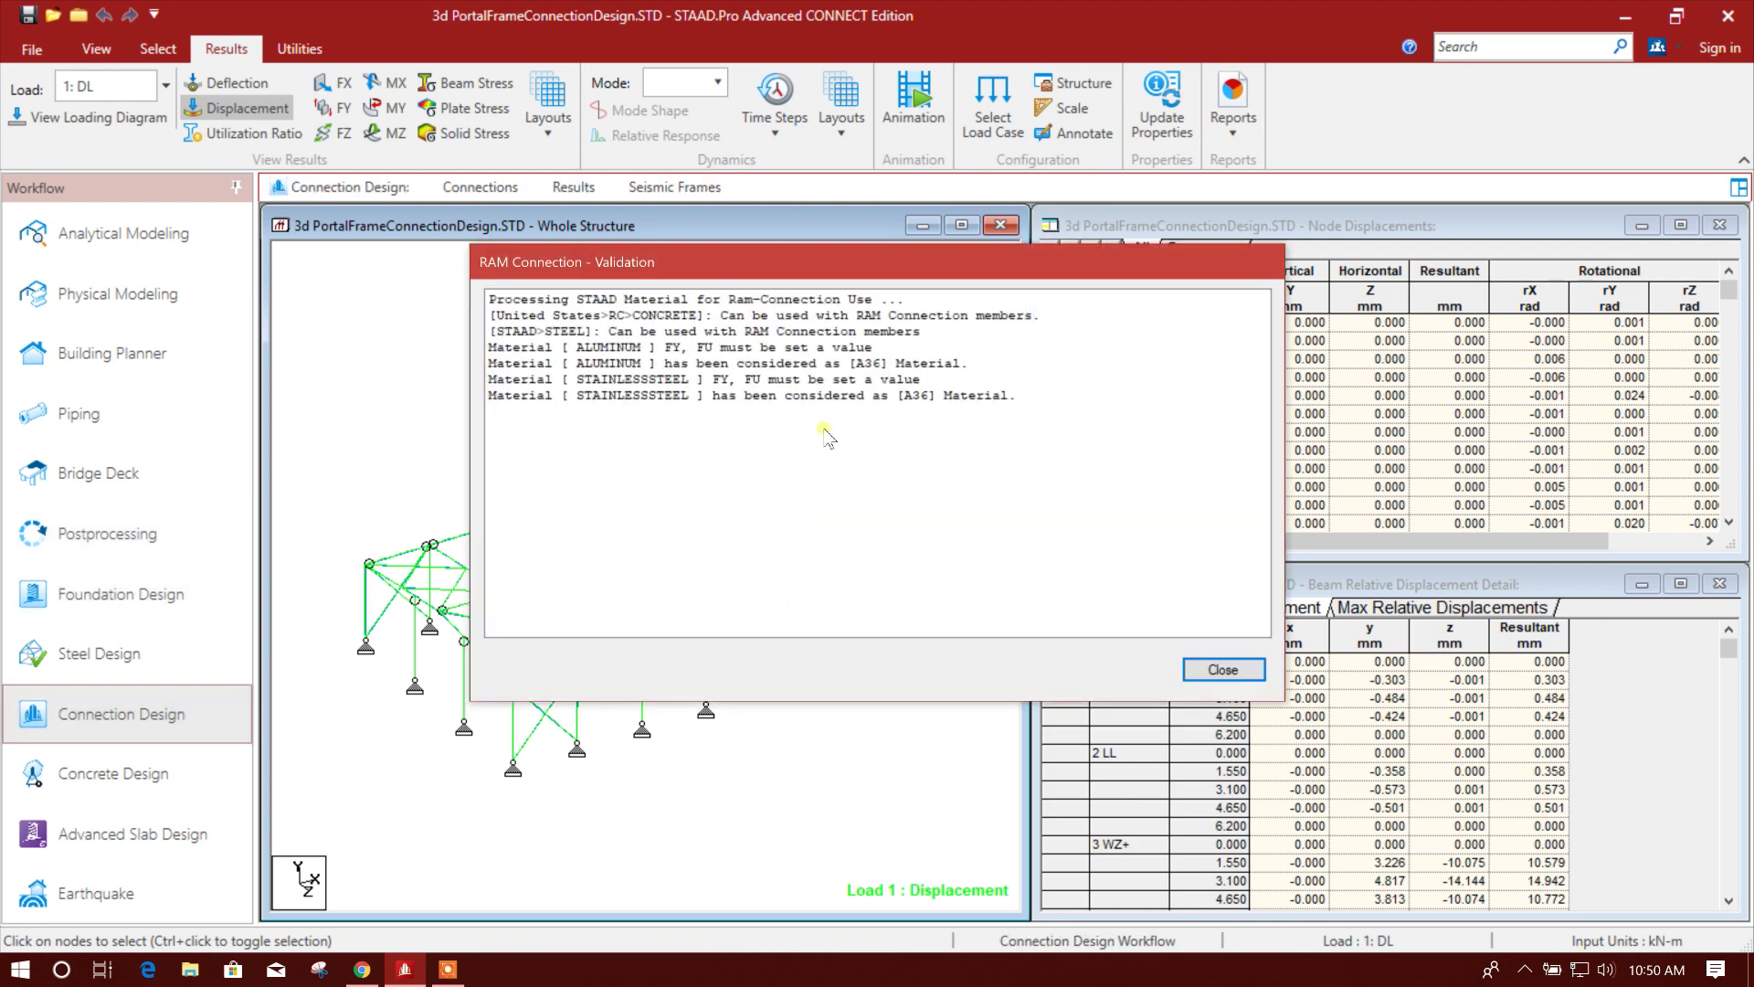
left_click(1222, 668)
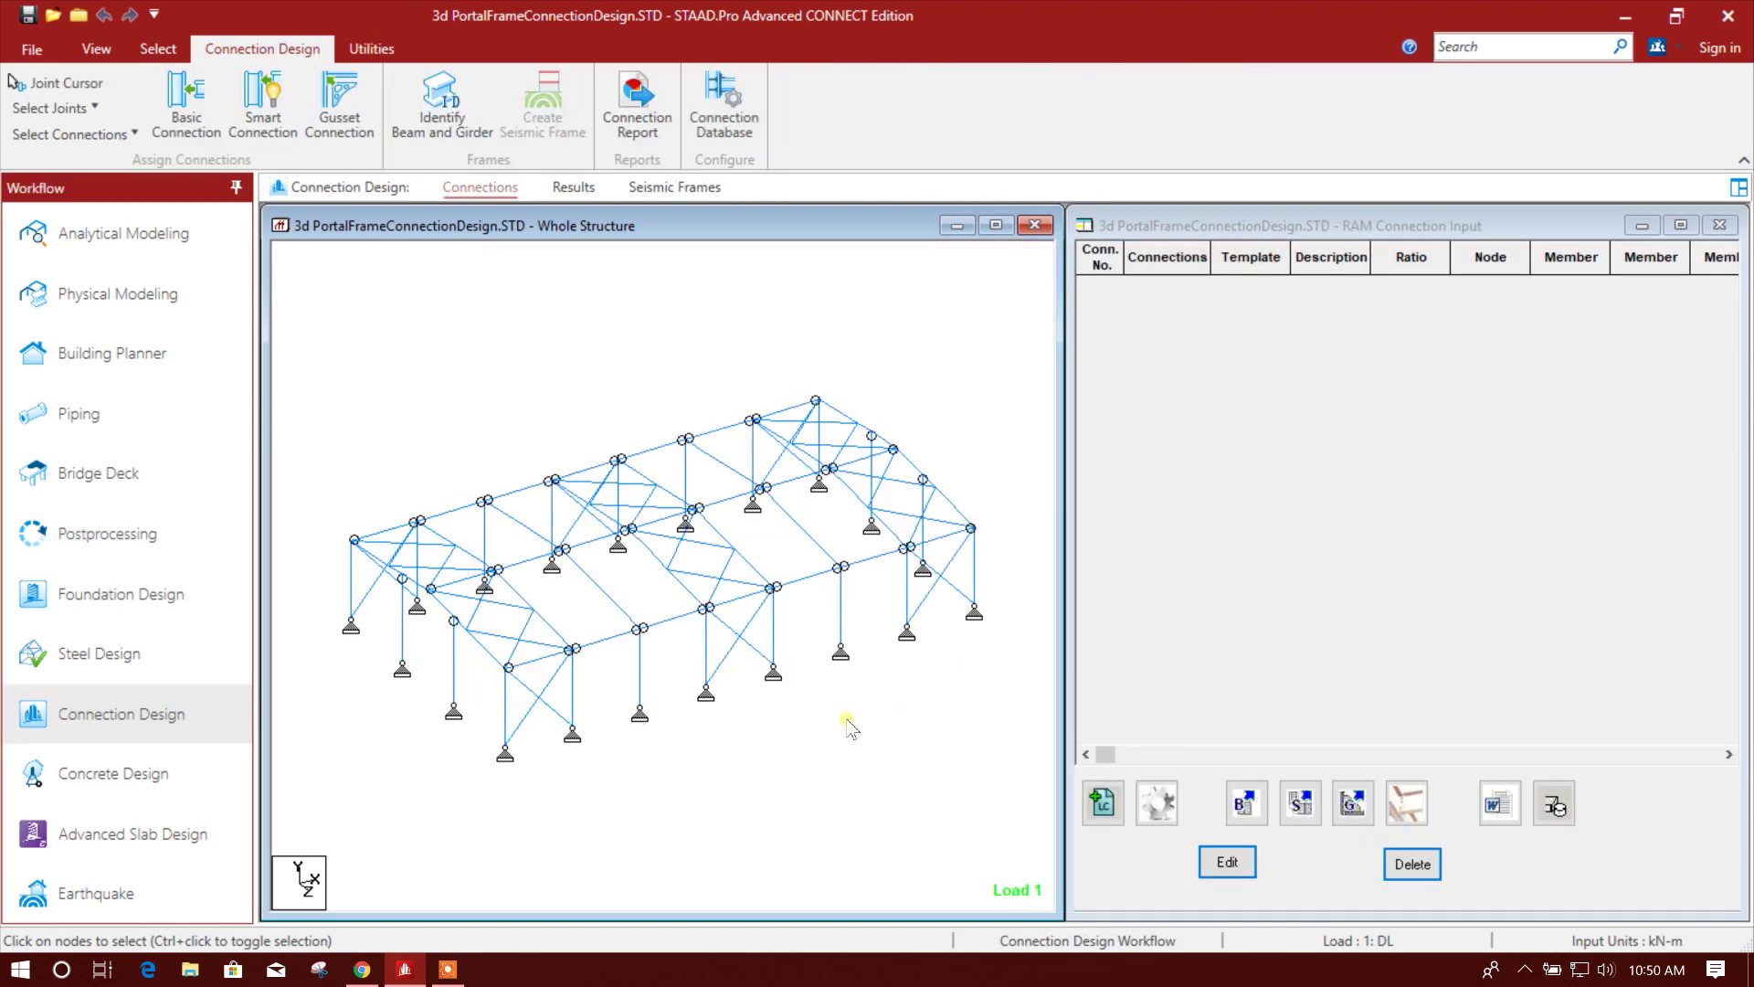
left_click(1102, 817)
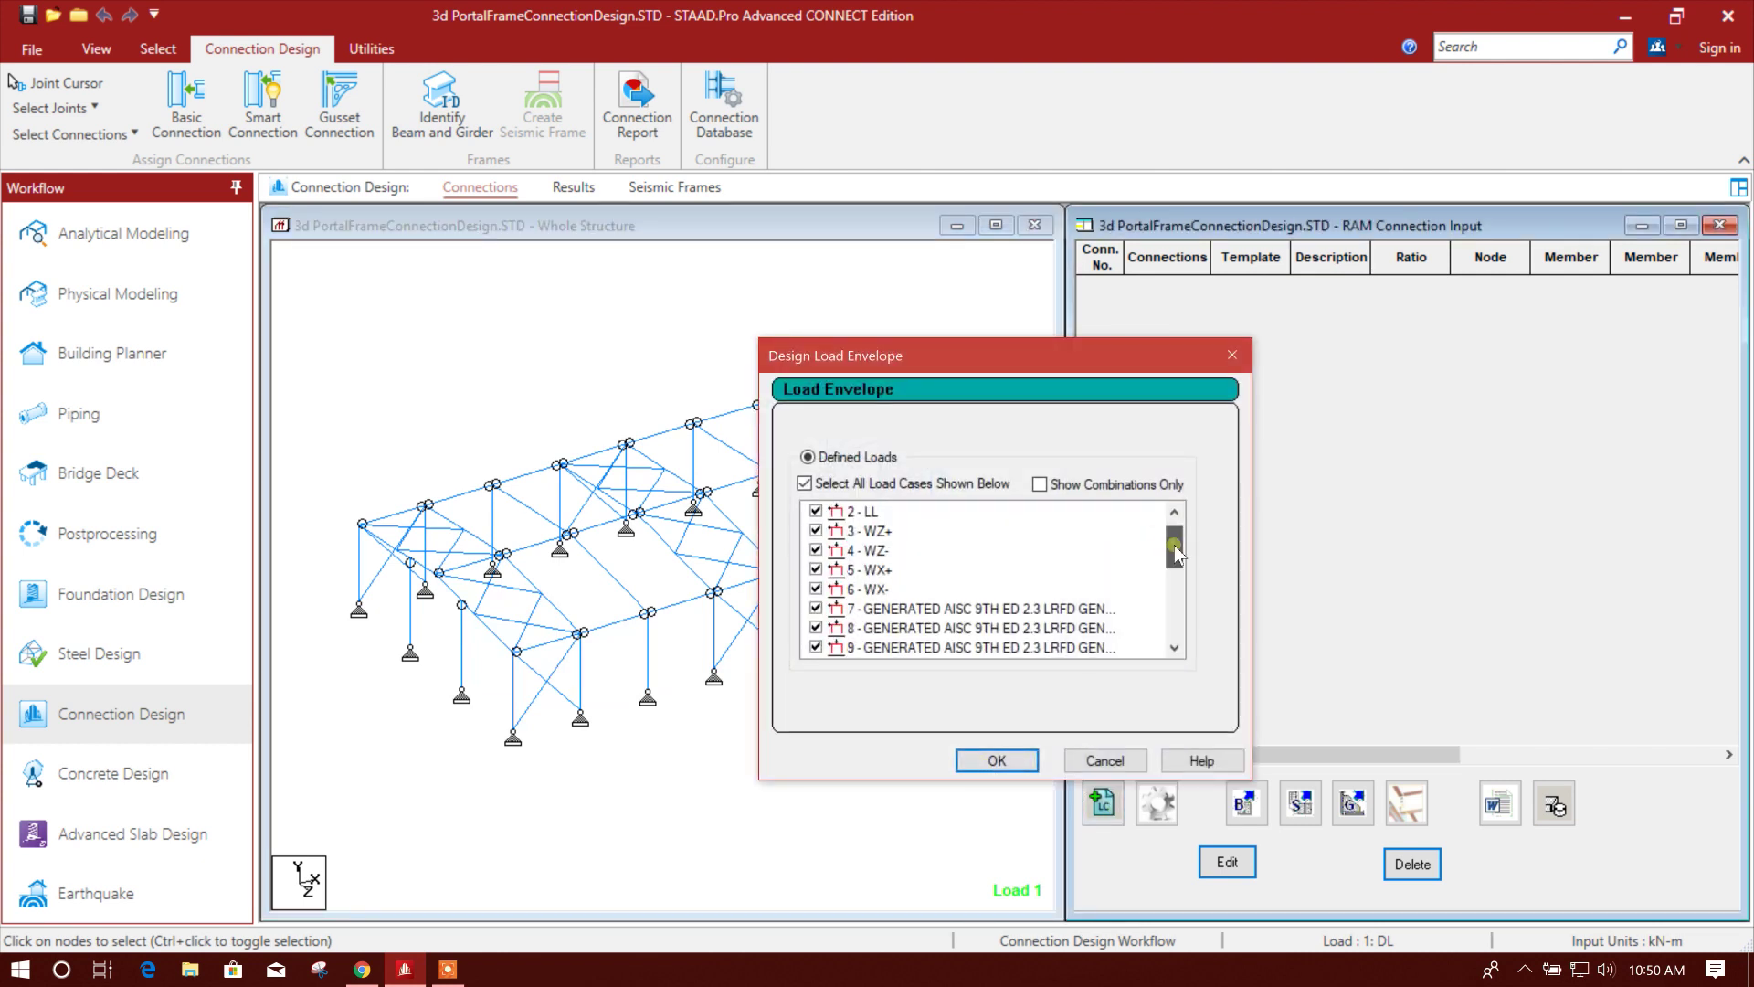
mouse_move(1175, 544)
left_mouse_down()
mouse_move(1169, 644)
mouse_move(1182, 551)
left_mouse_up()
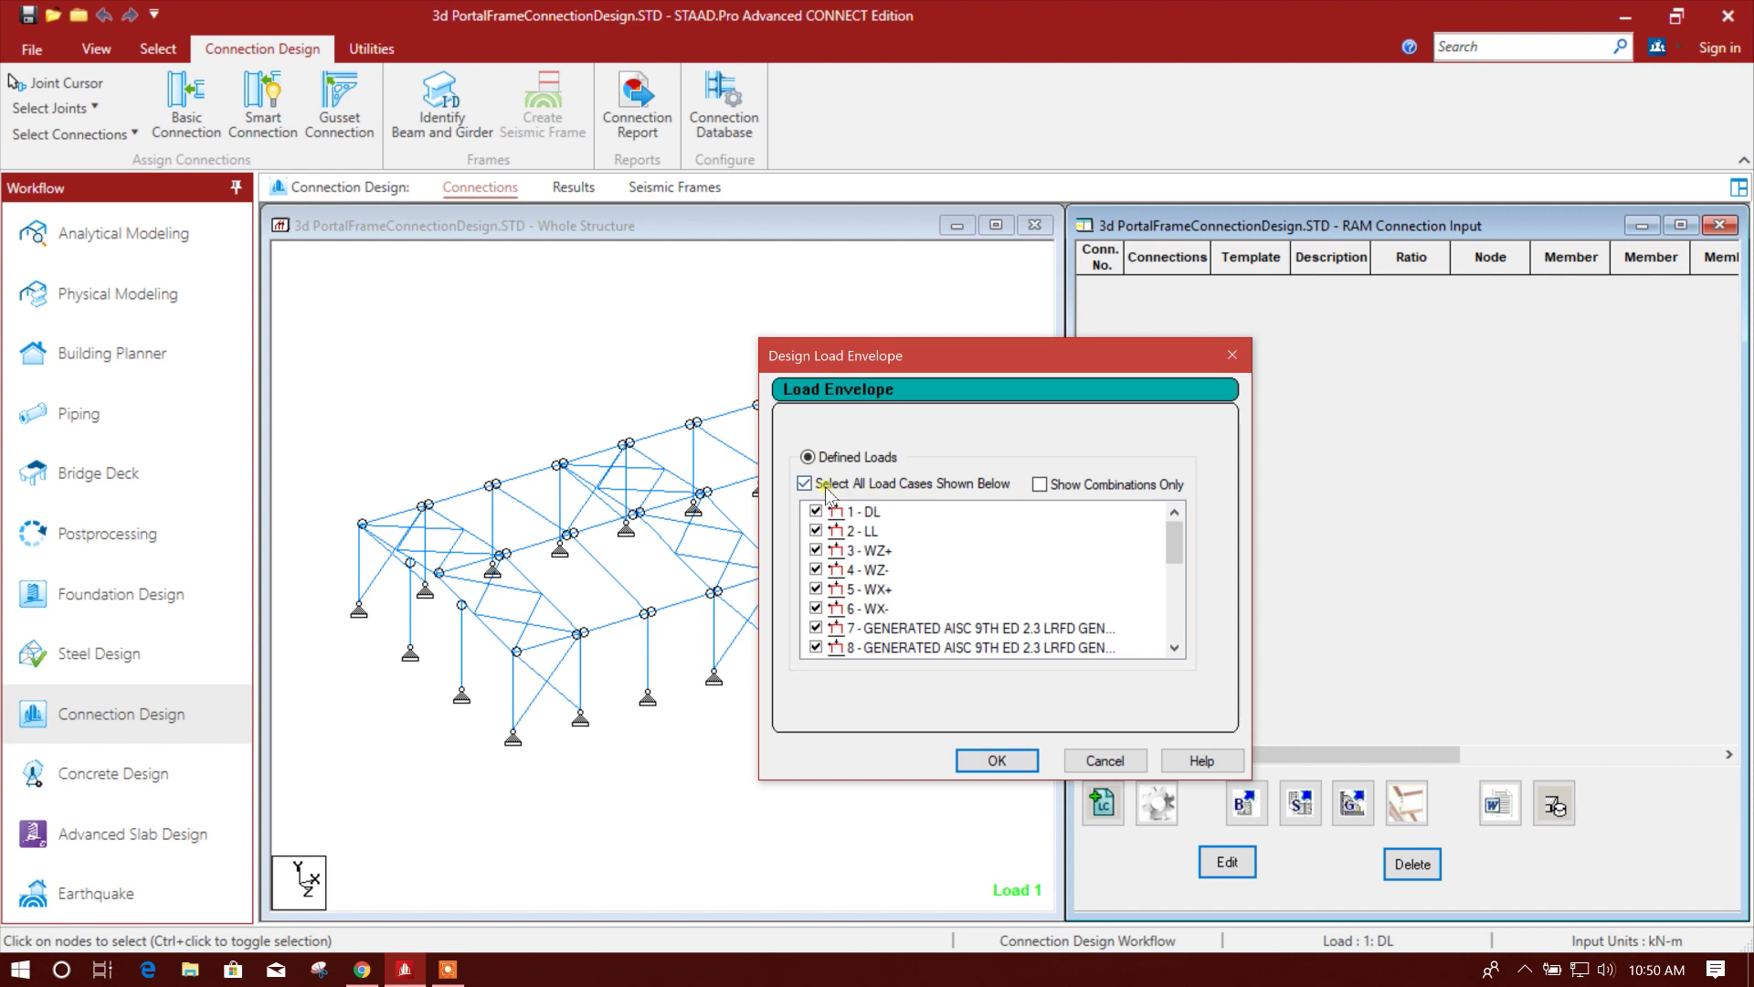
left_click(1040, 486)
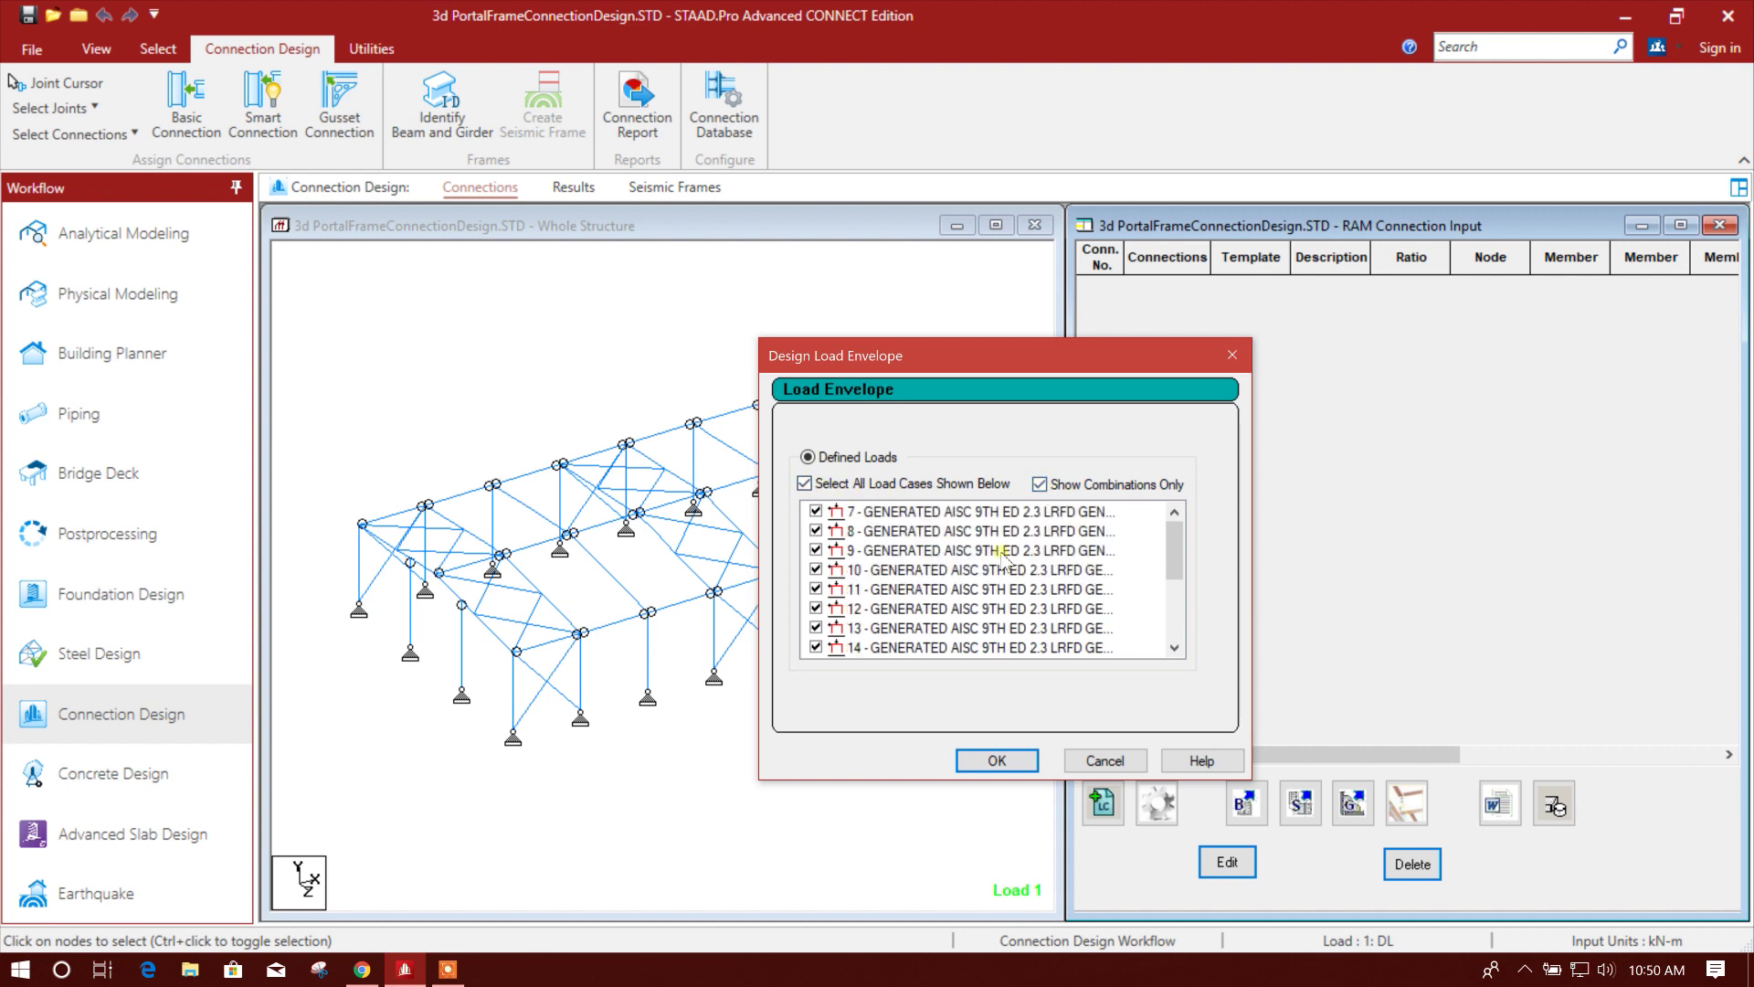
scroll(1174, 585, "down", 3)
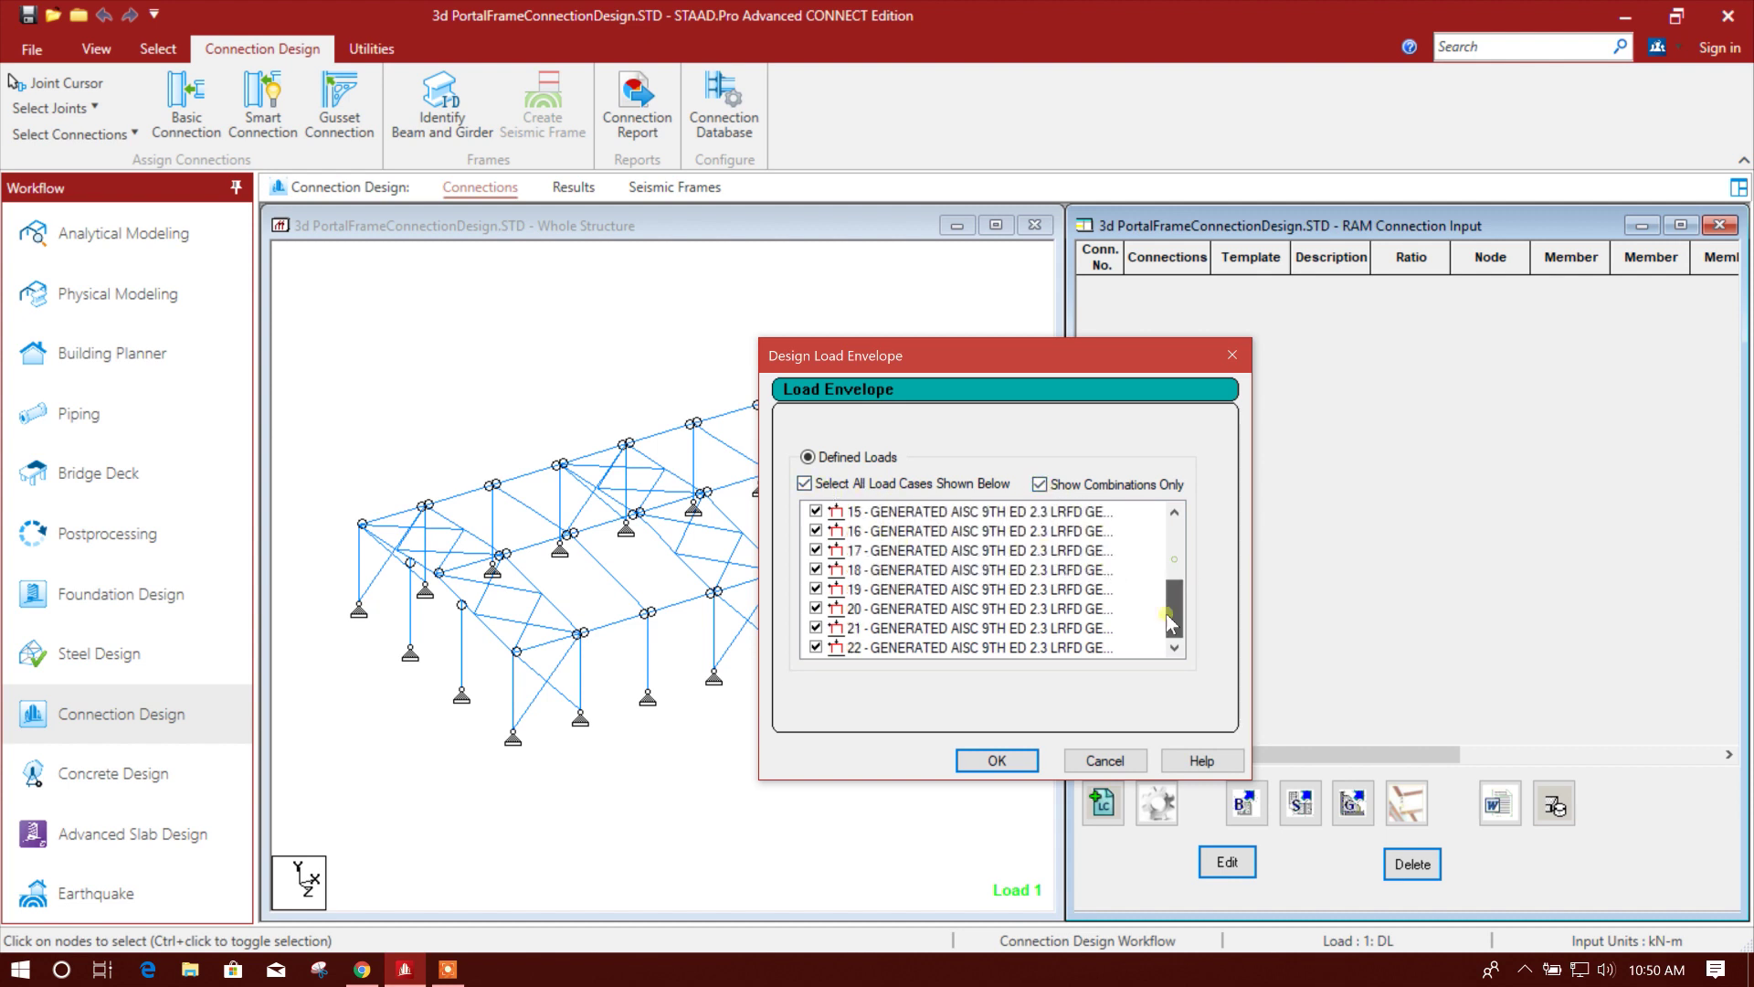
left_click(997, 760)
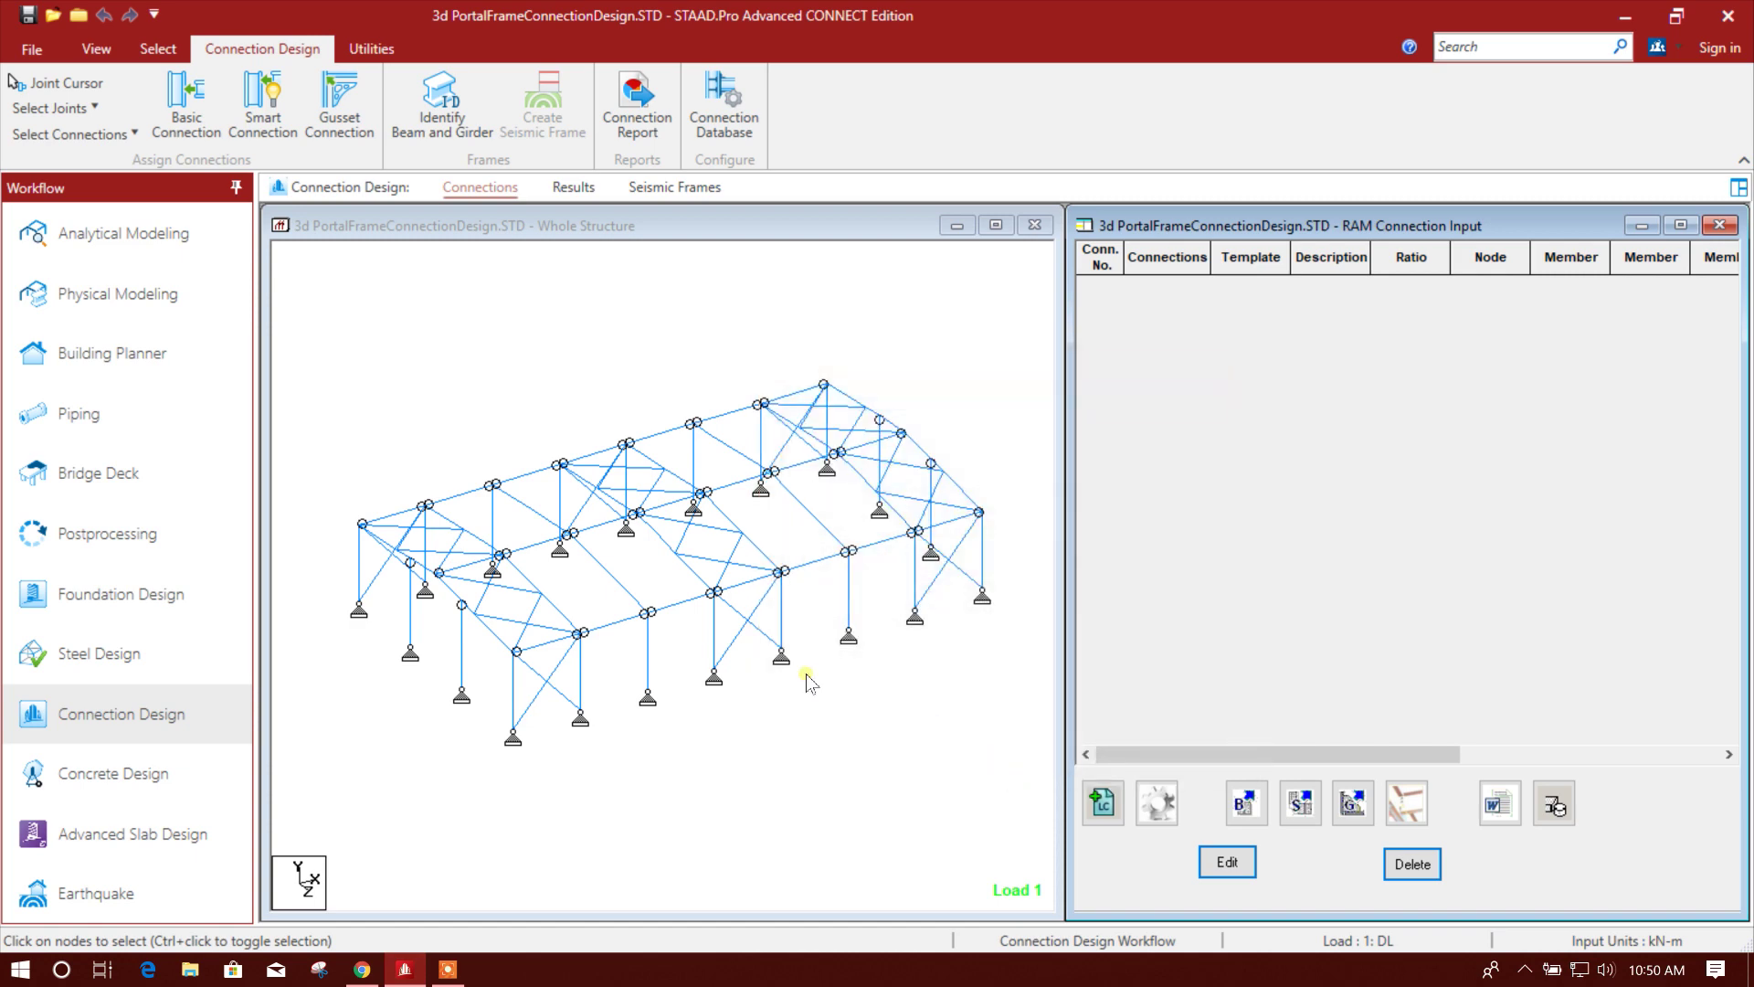
Step: Zoom in on the frame and select the front-left portal column at the knee
scroll(713, 686, "up", 1)
scroll(651, 757, "up", 1)
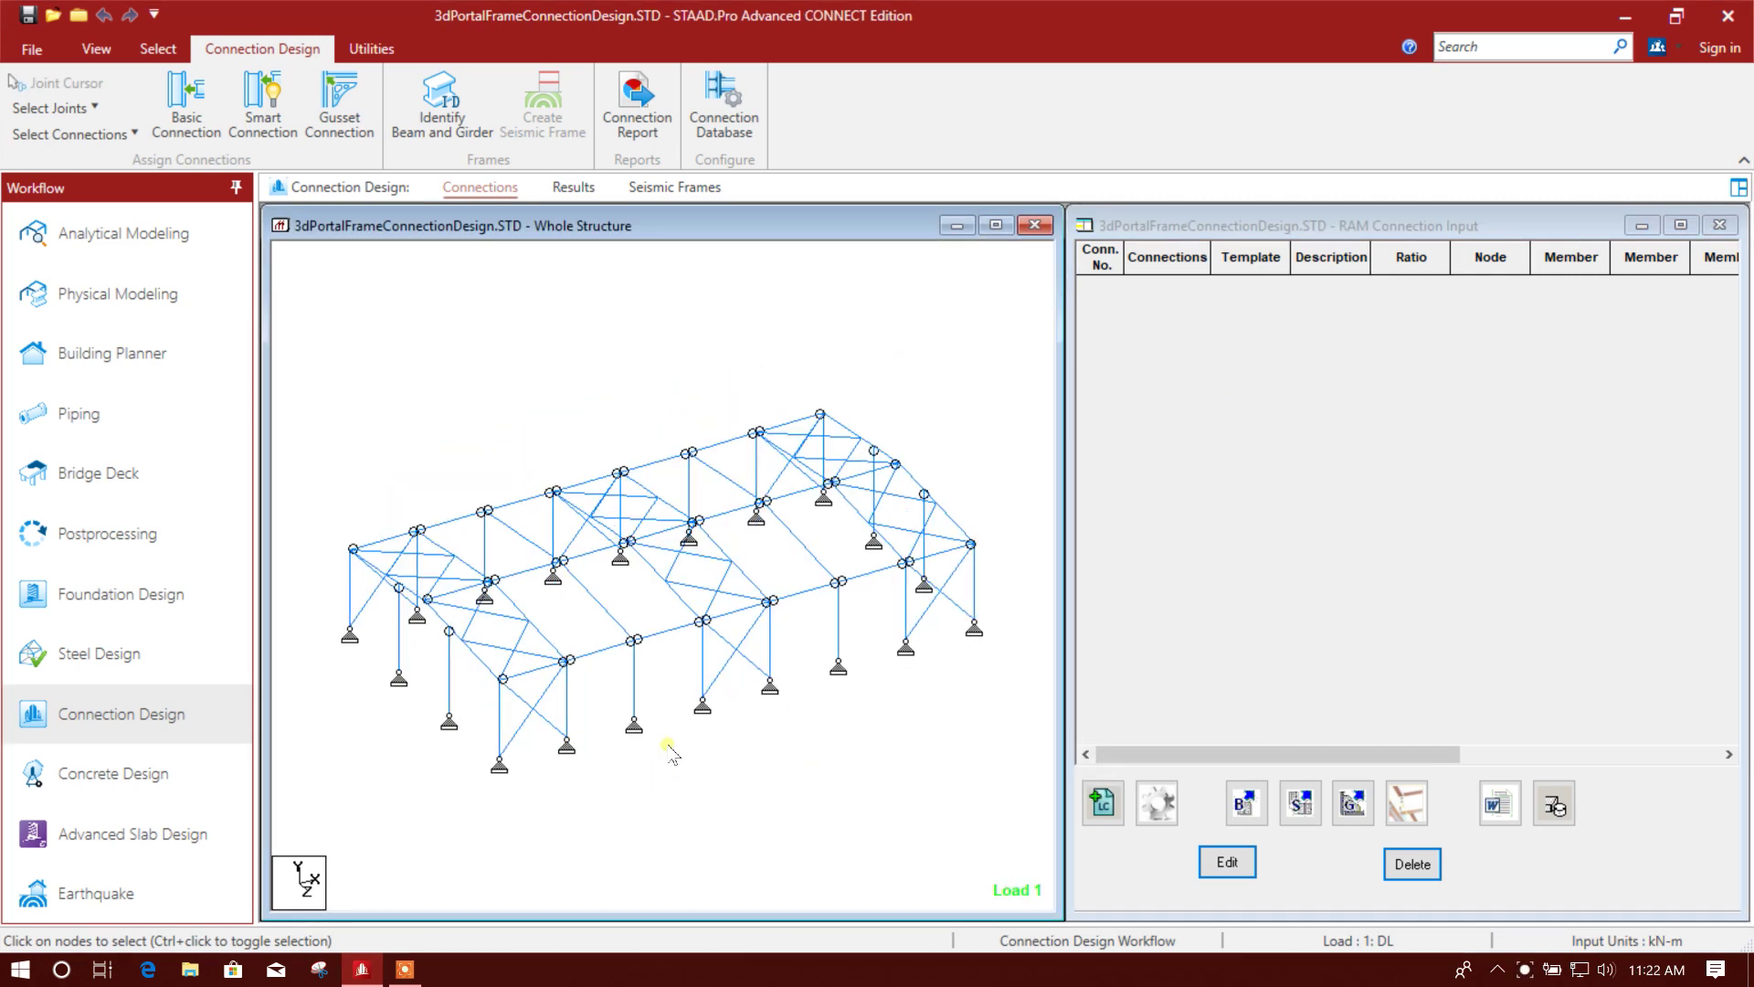
scroll(669, 751, "up", 1)
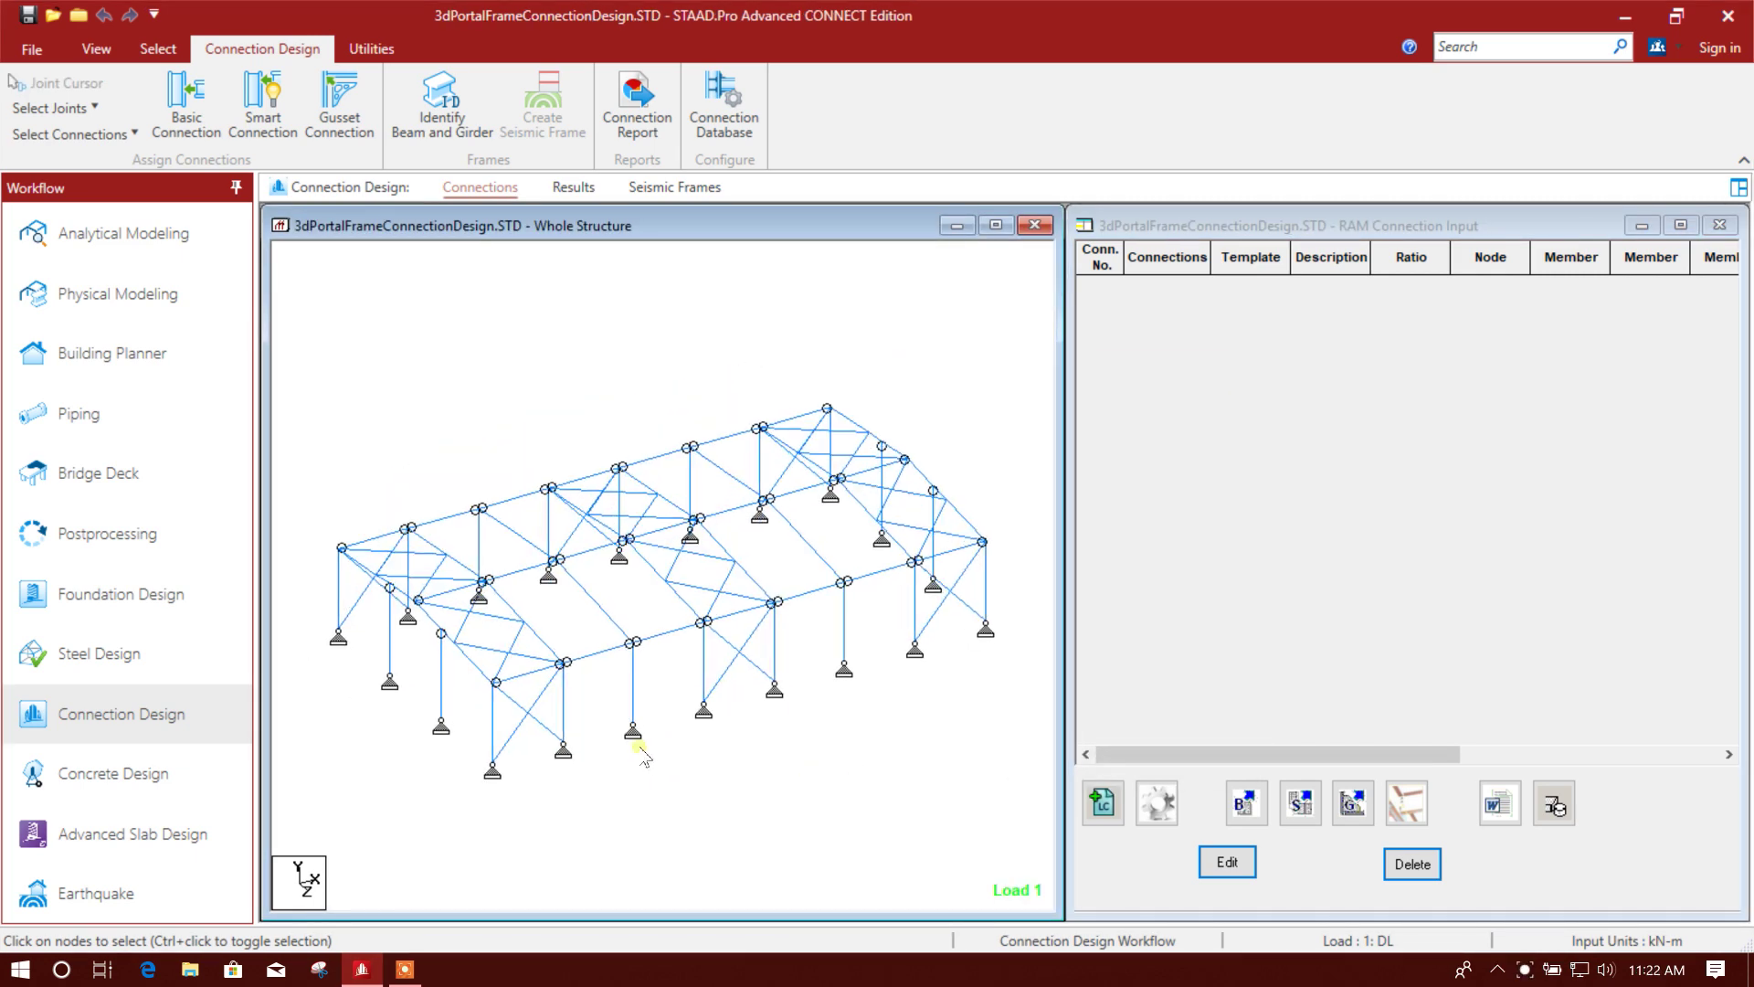
middle_click_drag(643, 761, 648, 700)
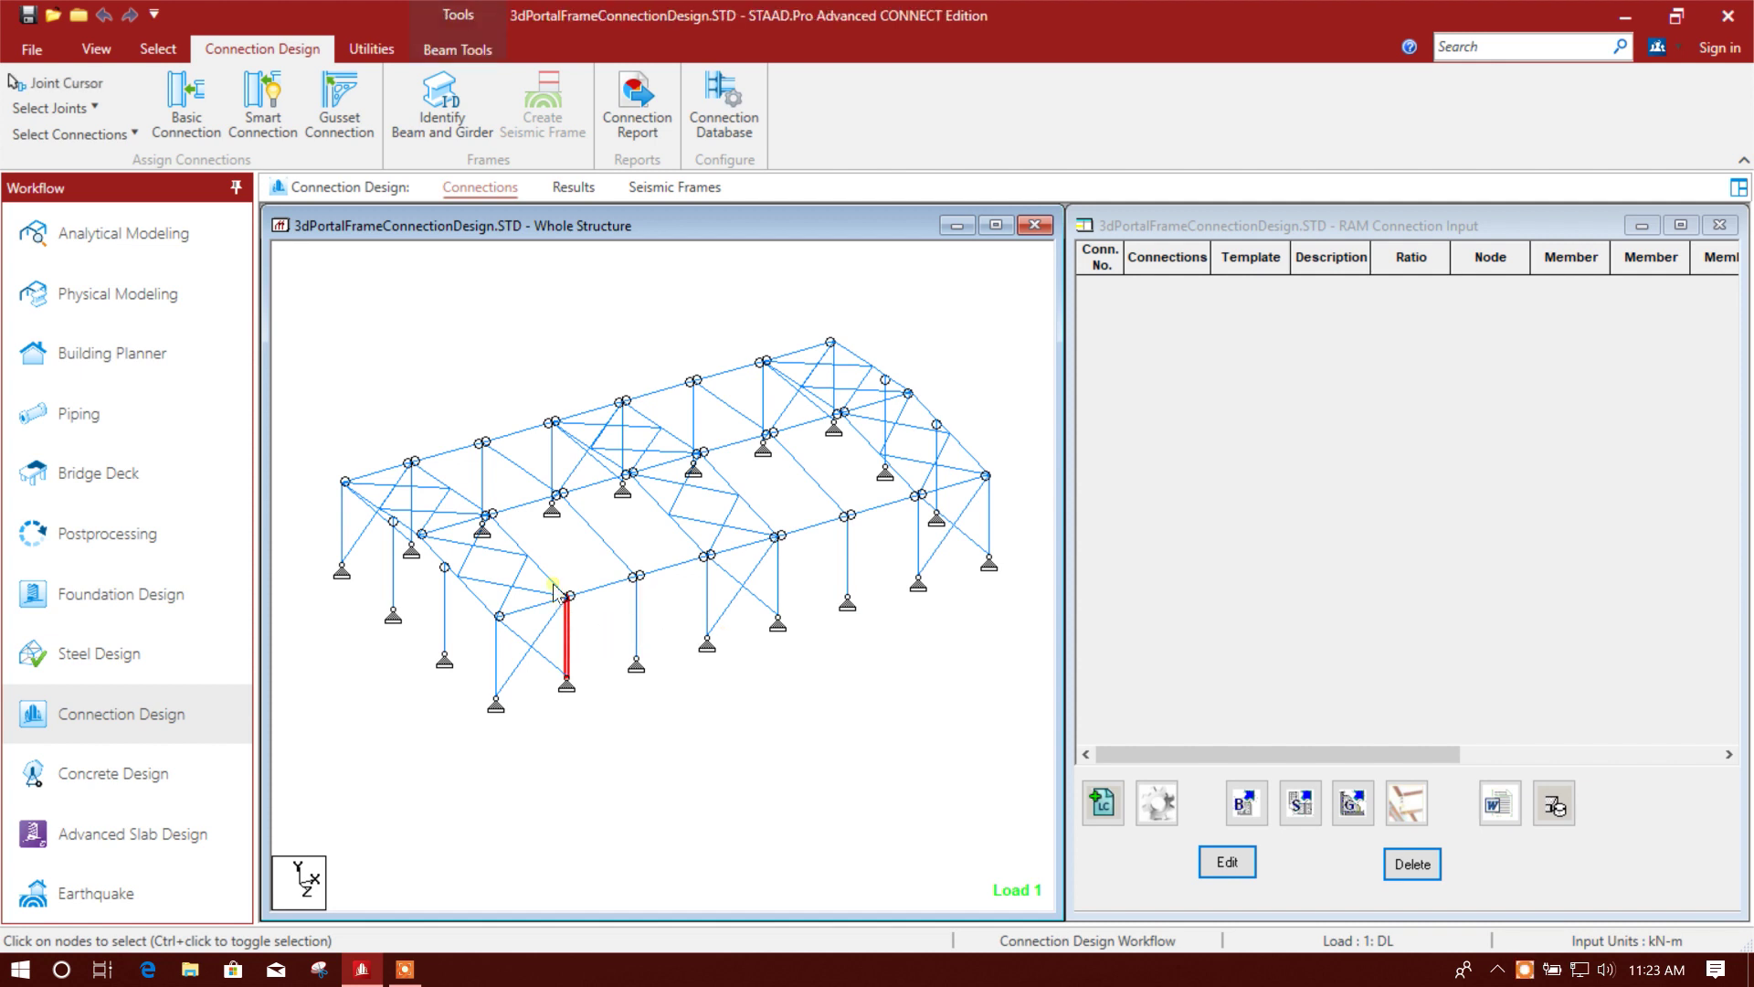
left_click(567, 633)
scroll(557, 629, "up", 2)
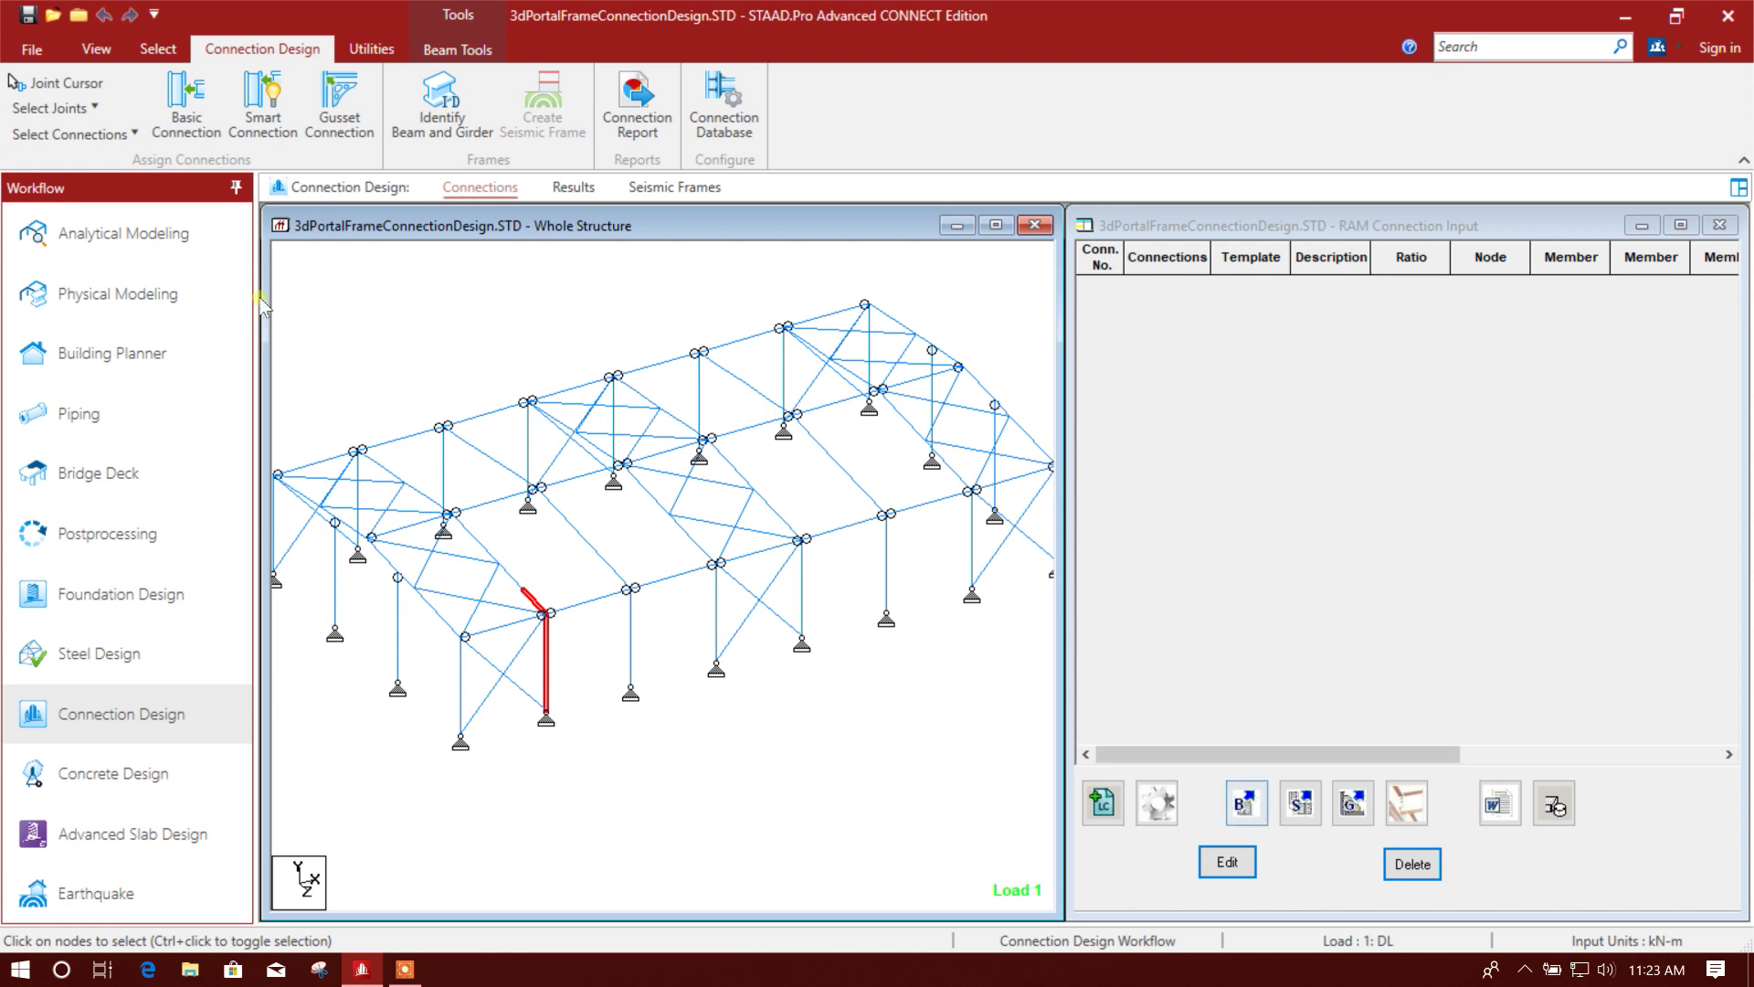
Step: Open the Basic Connections options and keep the current design code
left_click(189, 110)
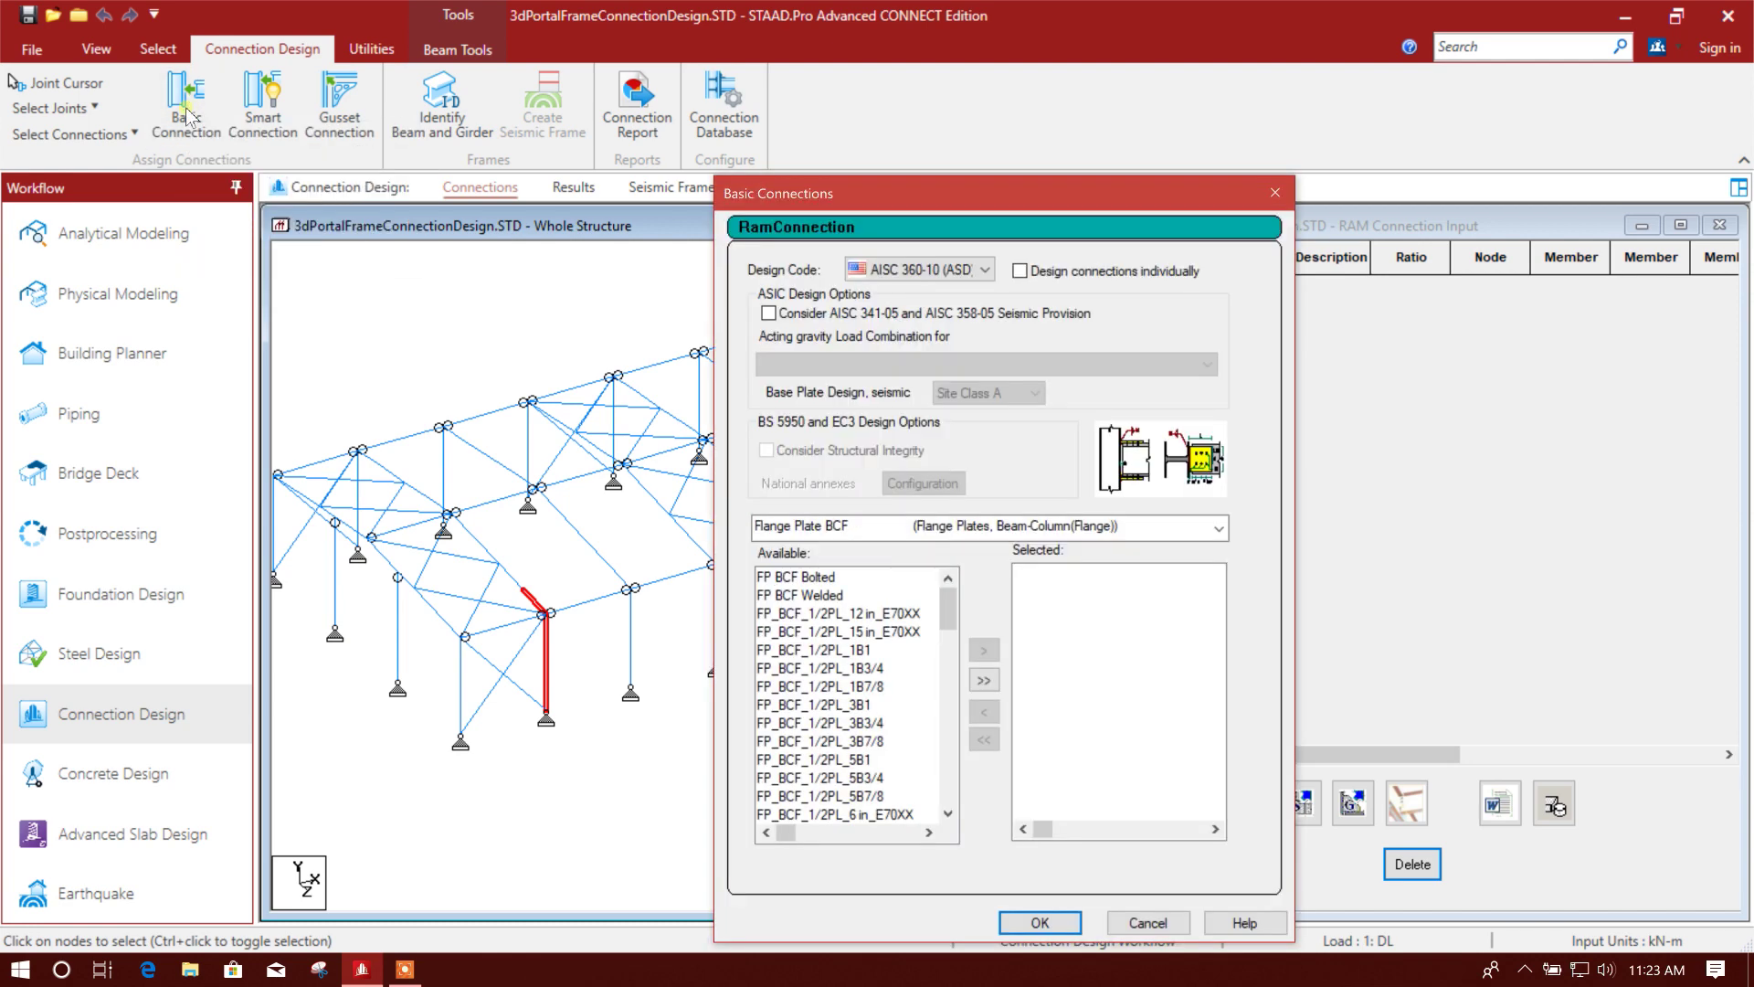
left_click_drag(972, 183, 890, 106)
left_click(881, 191)
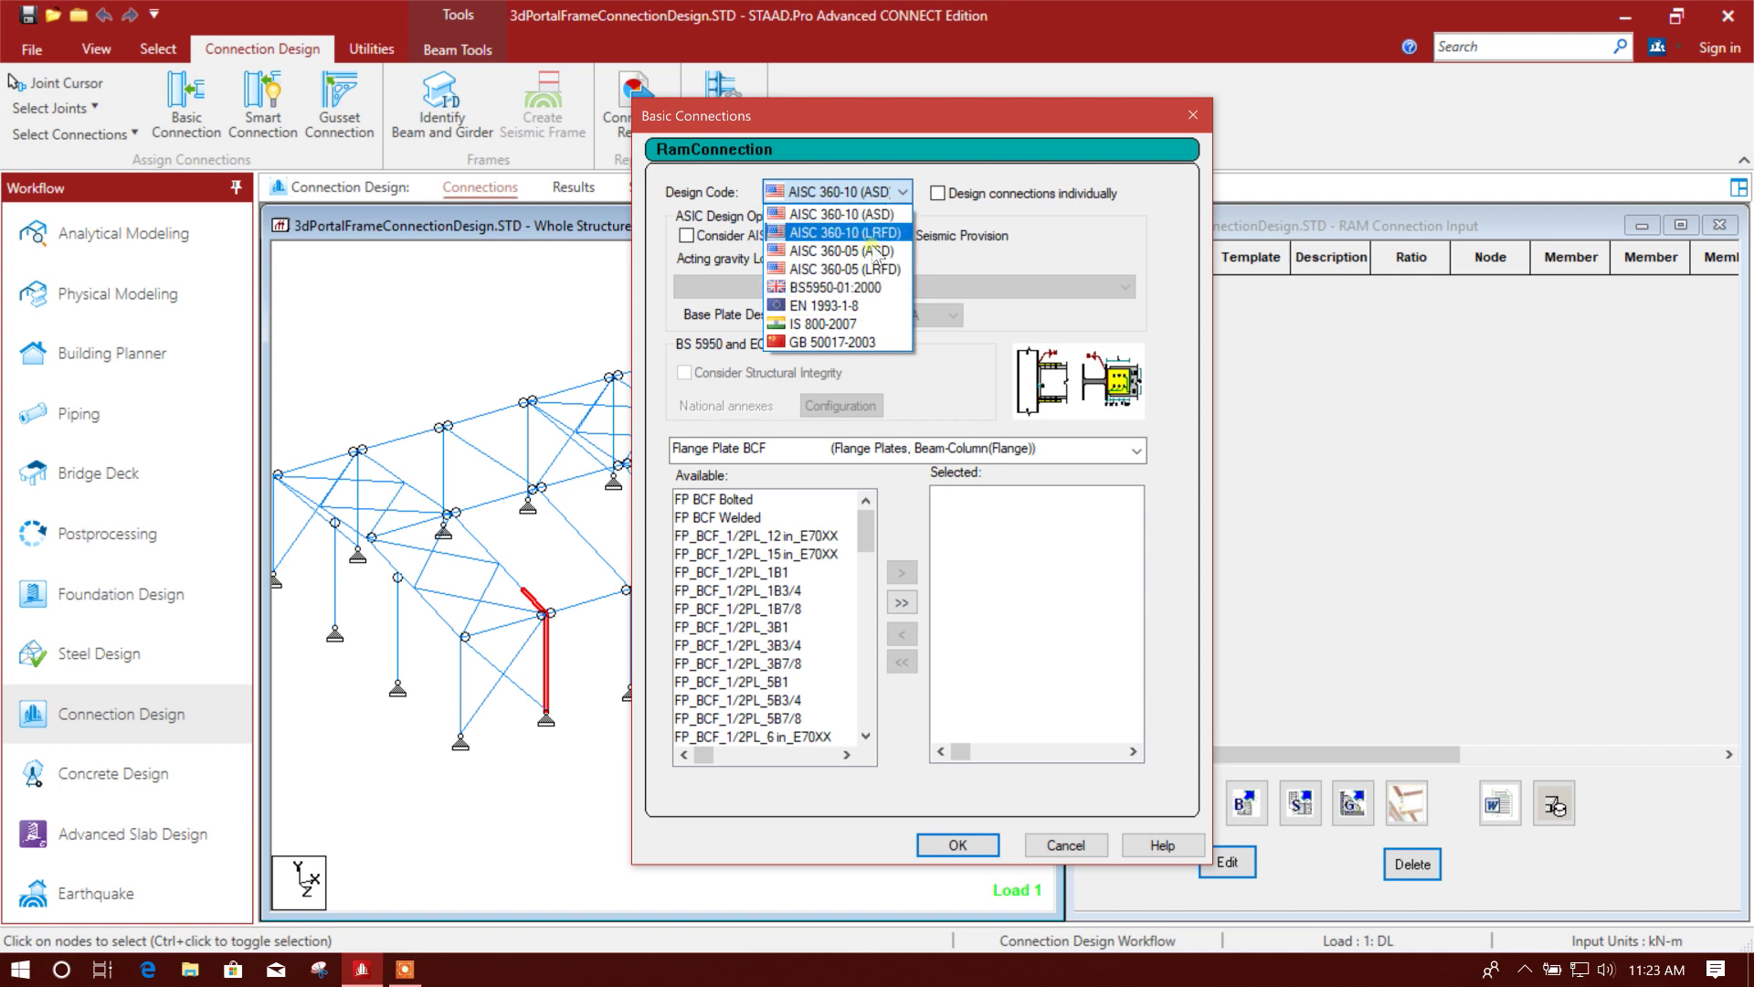
left_click(877, 235)
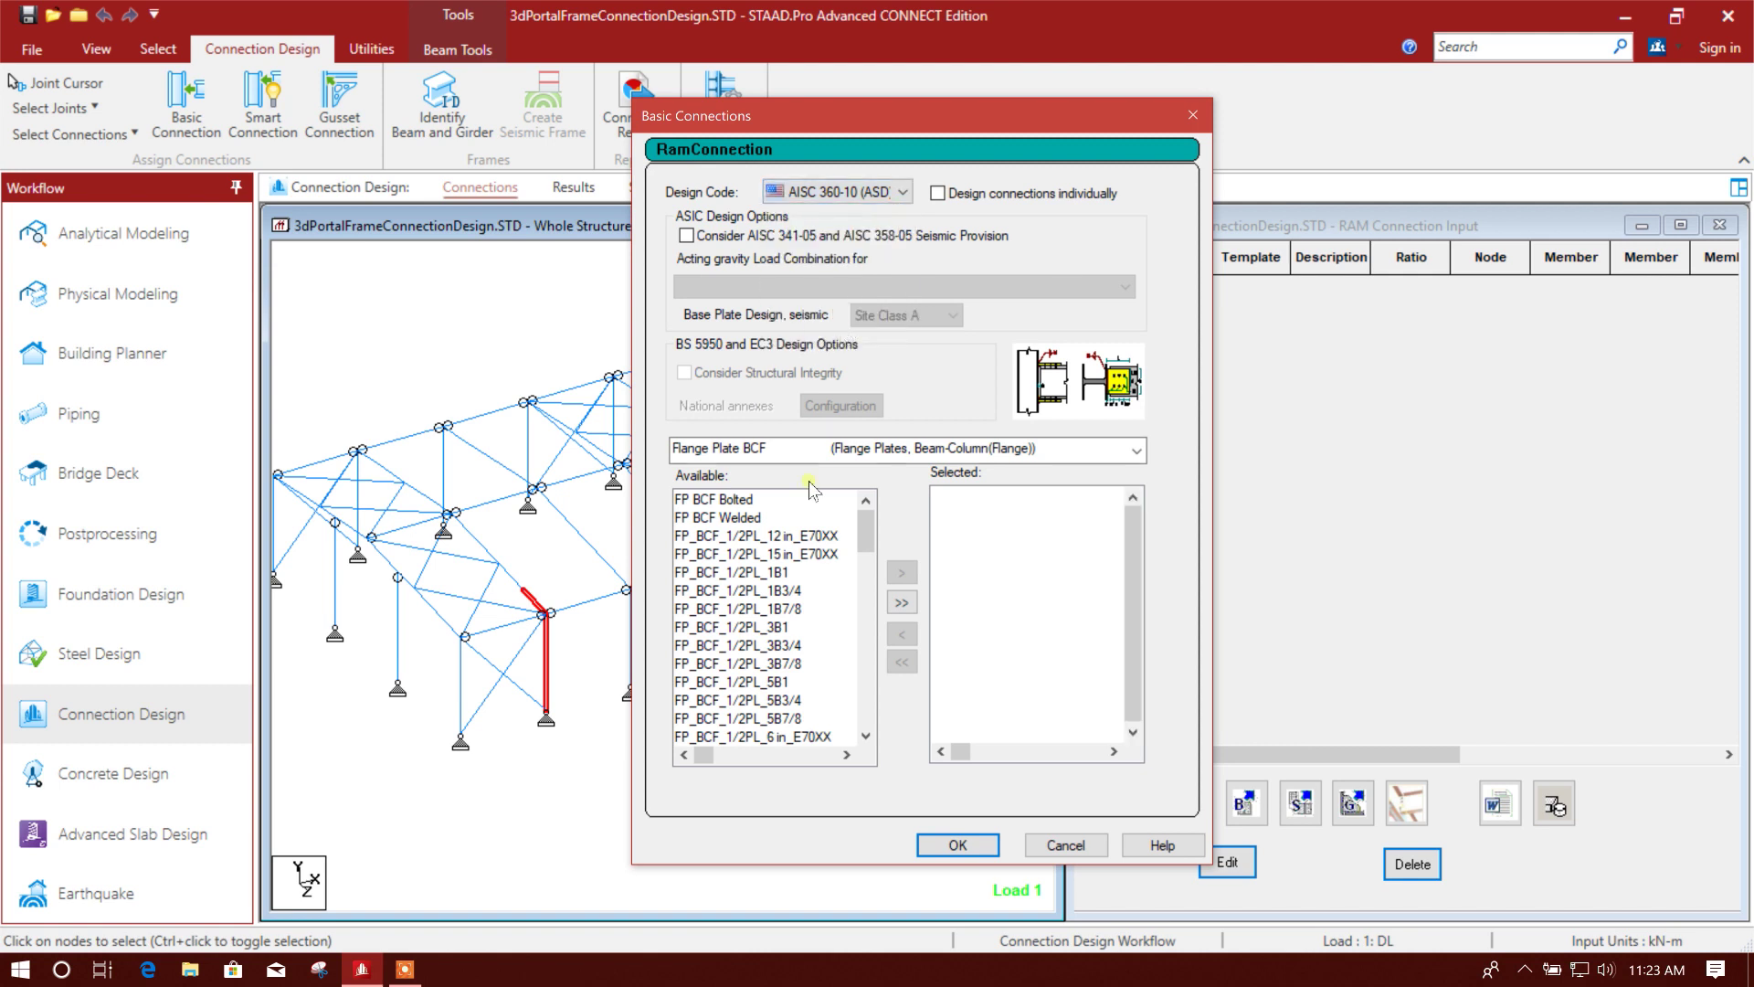
Step: Add the MEP Knee BCF - Horizontal template and assign it to the joint
left_click(886, 450)
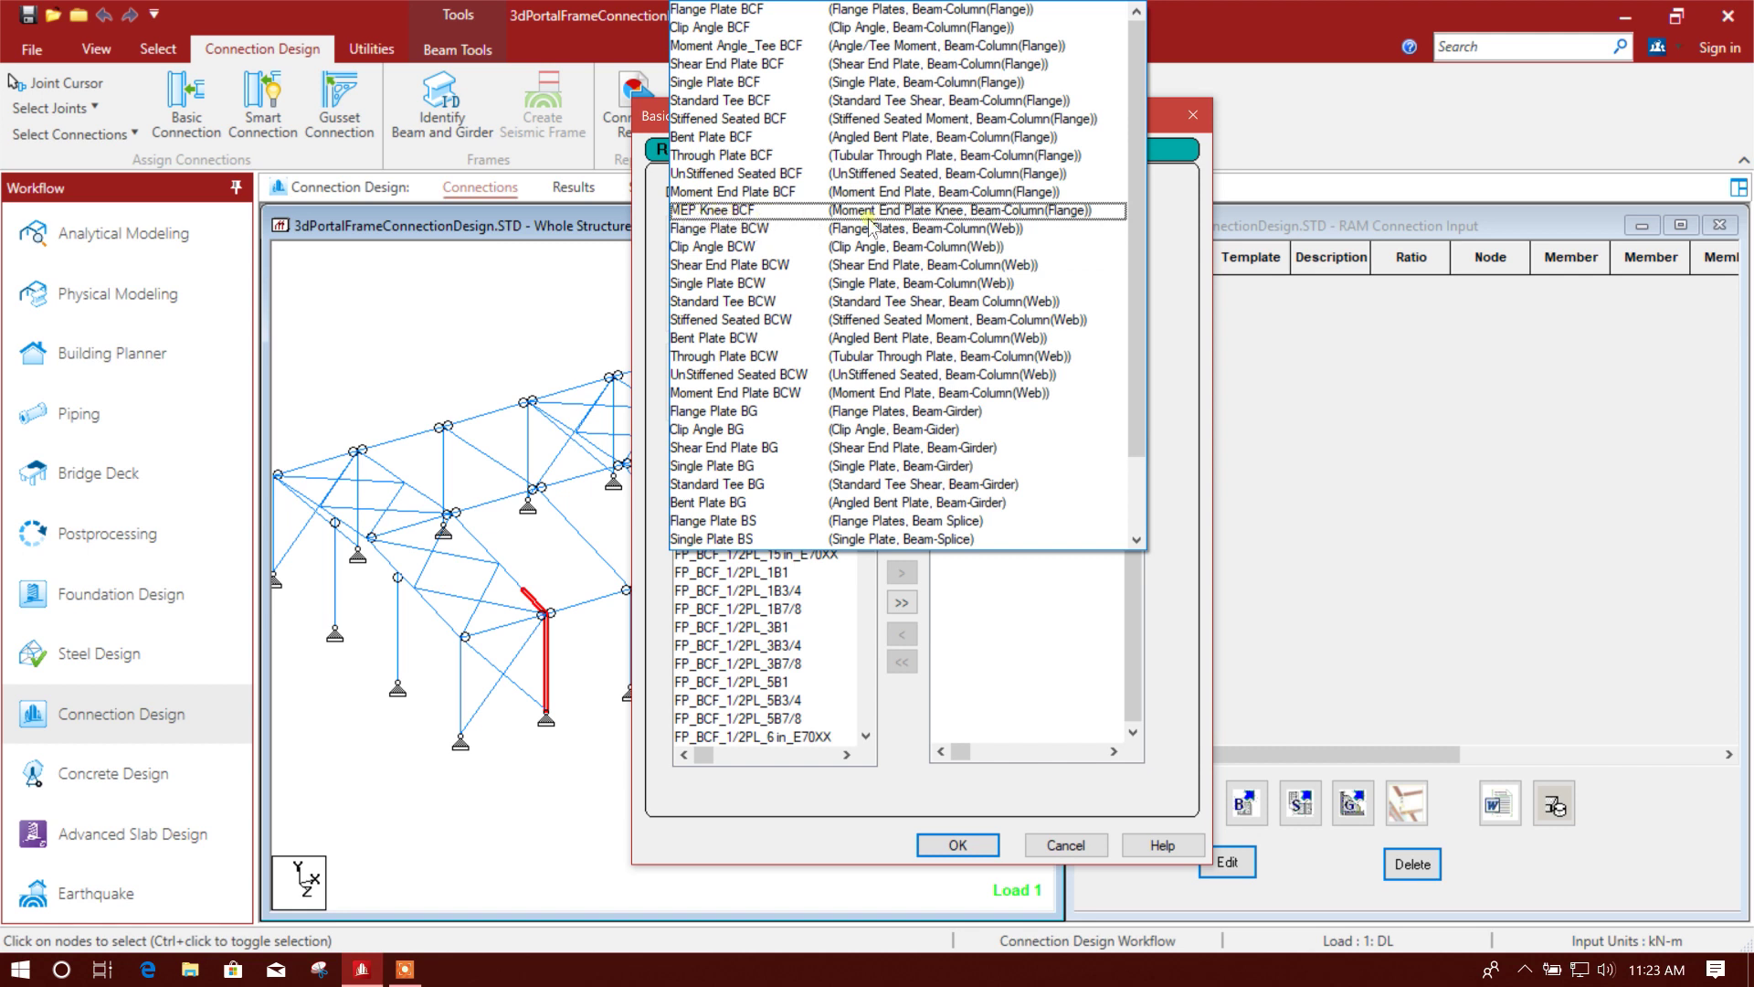
left_click(796, 210)
left_click(786, 517)
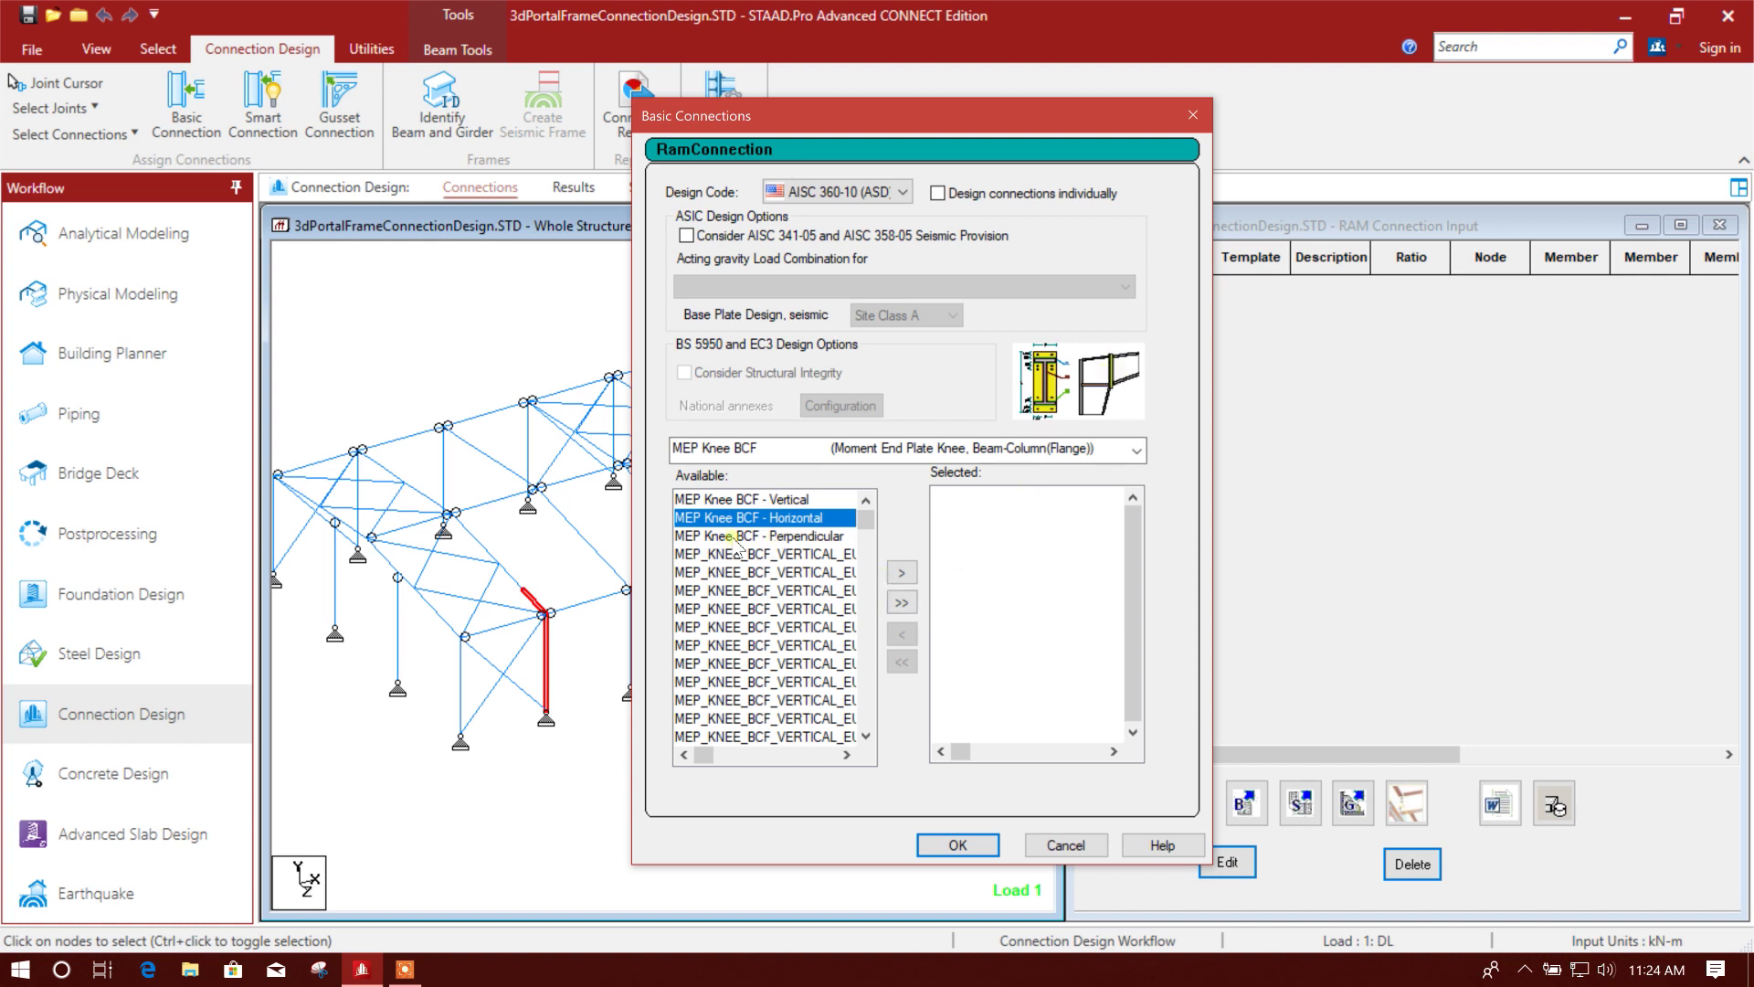
left_click(902, 571)
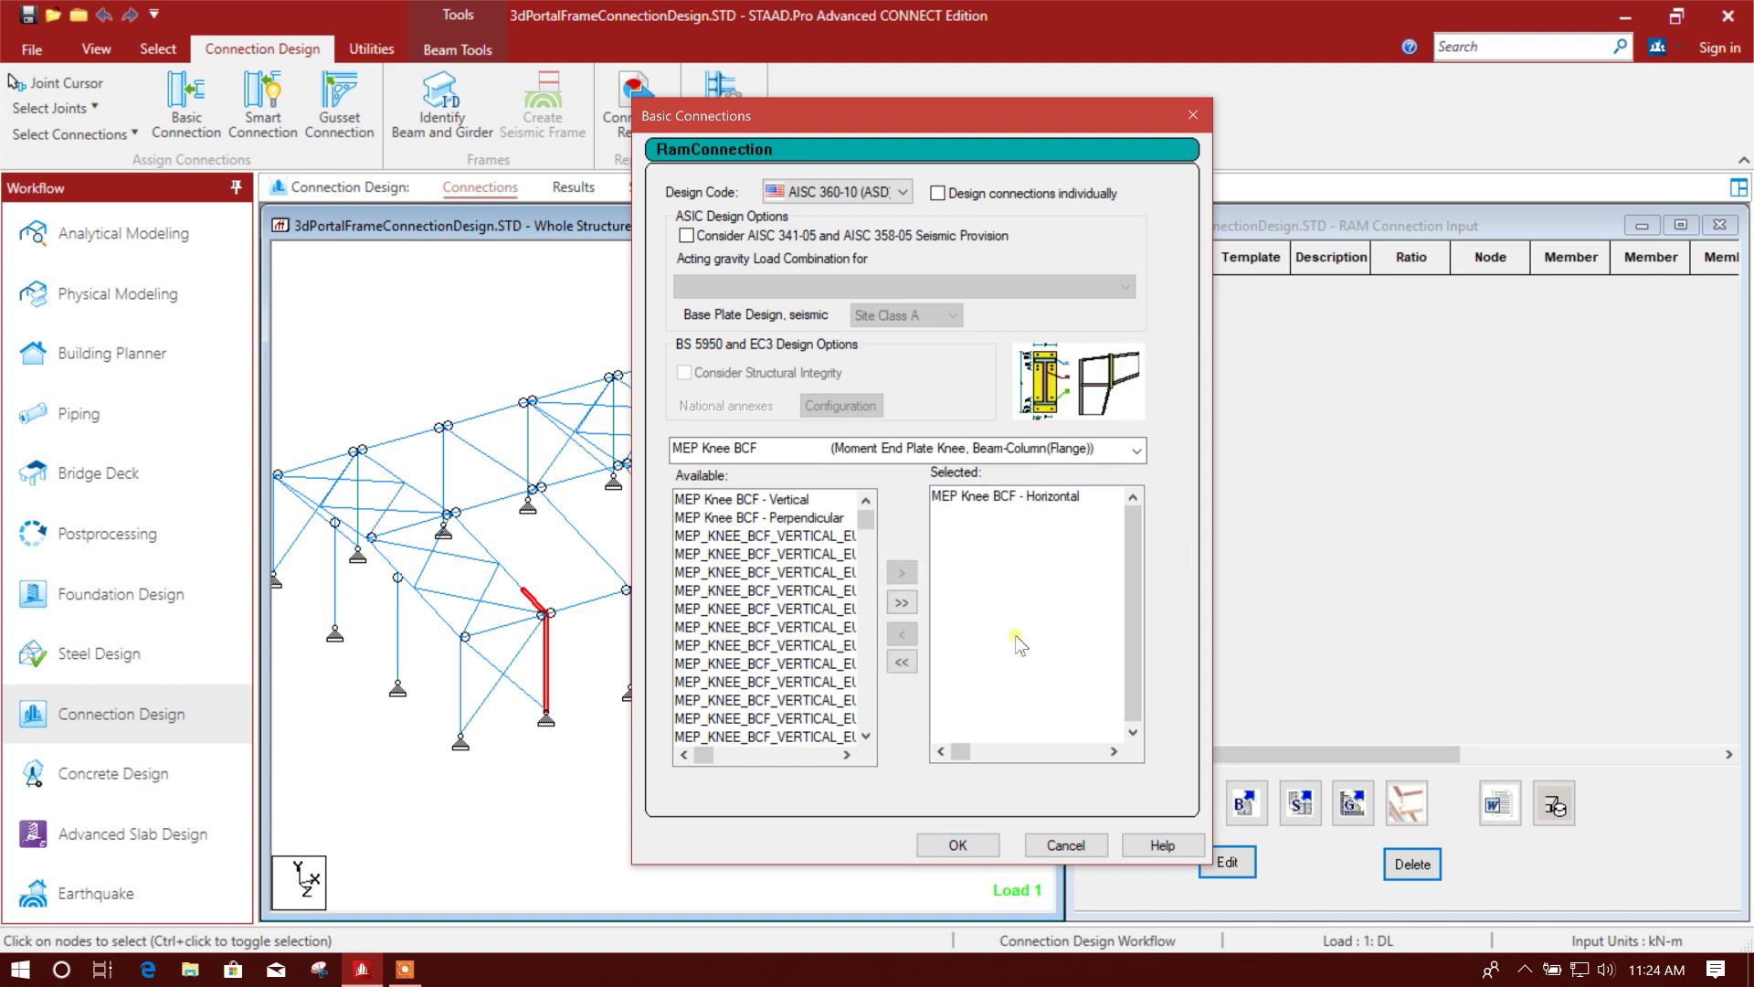
left_click(1044, 505)
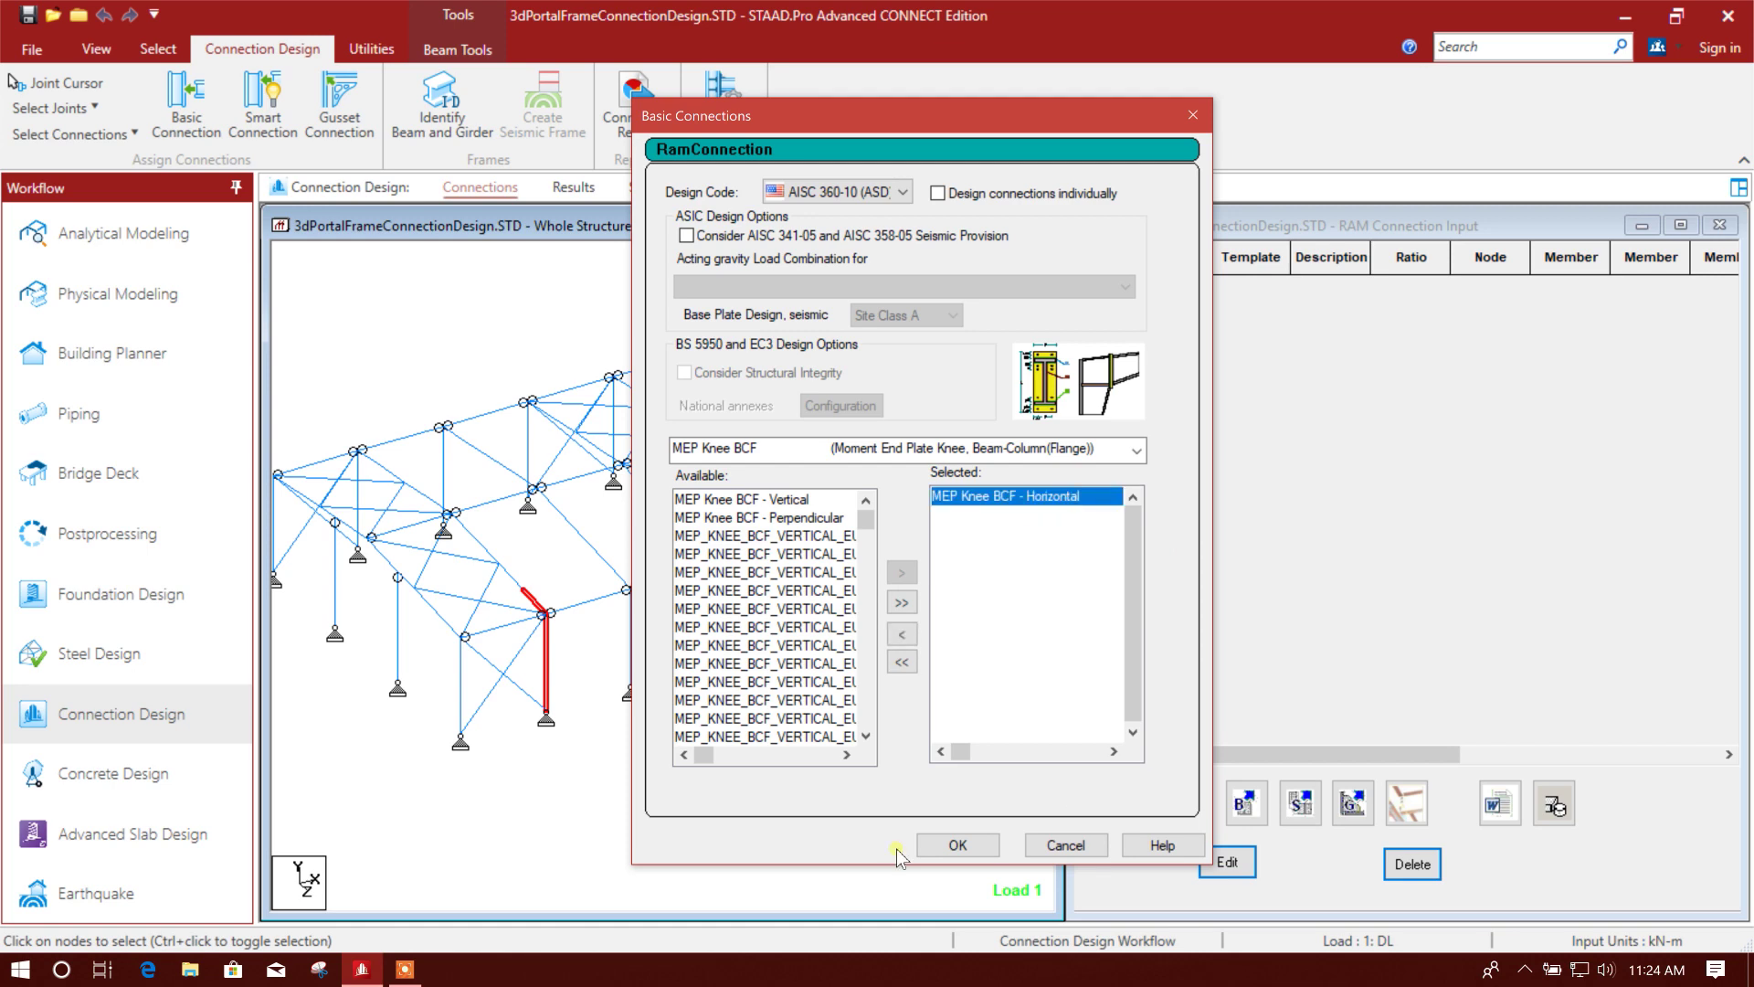
left_click(958, 844)
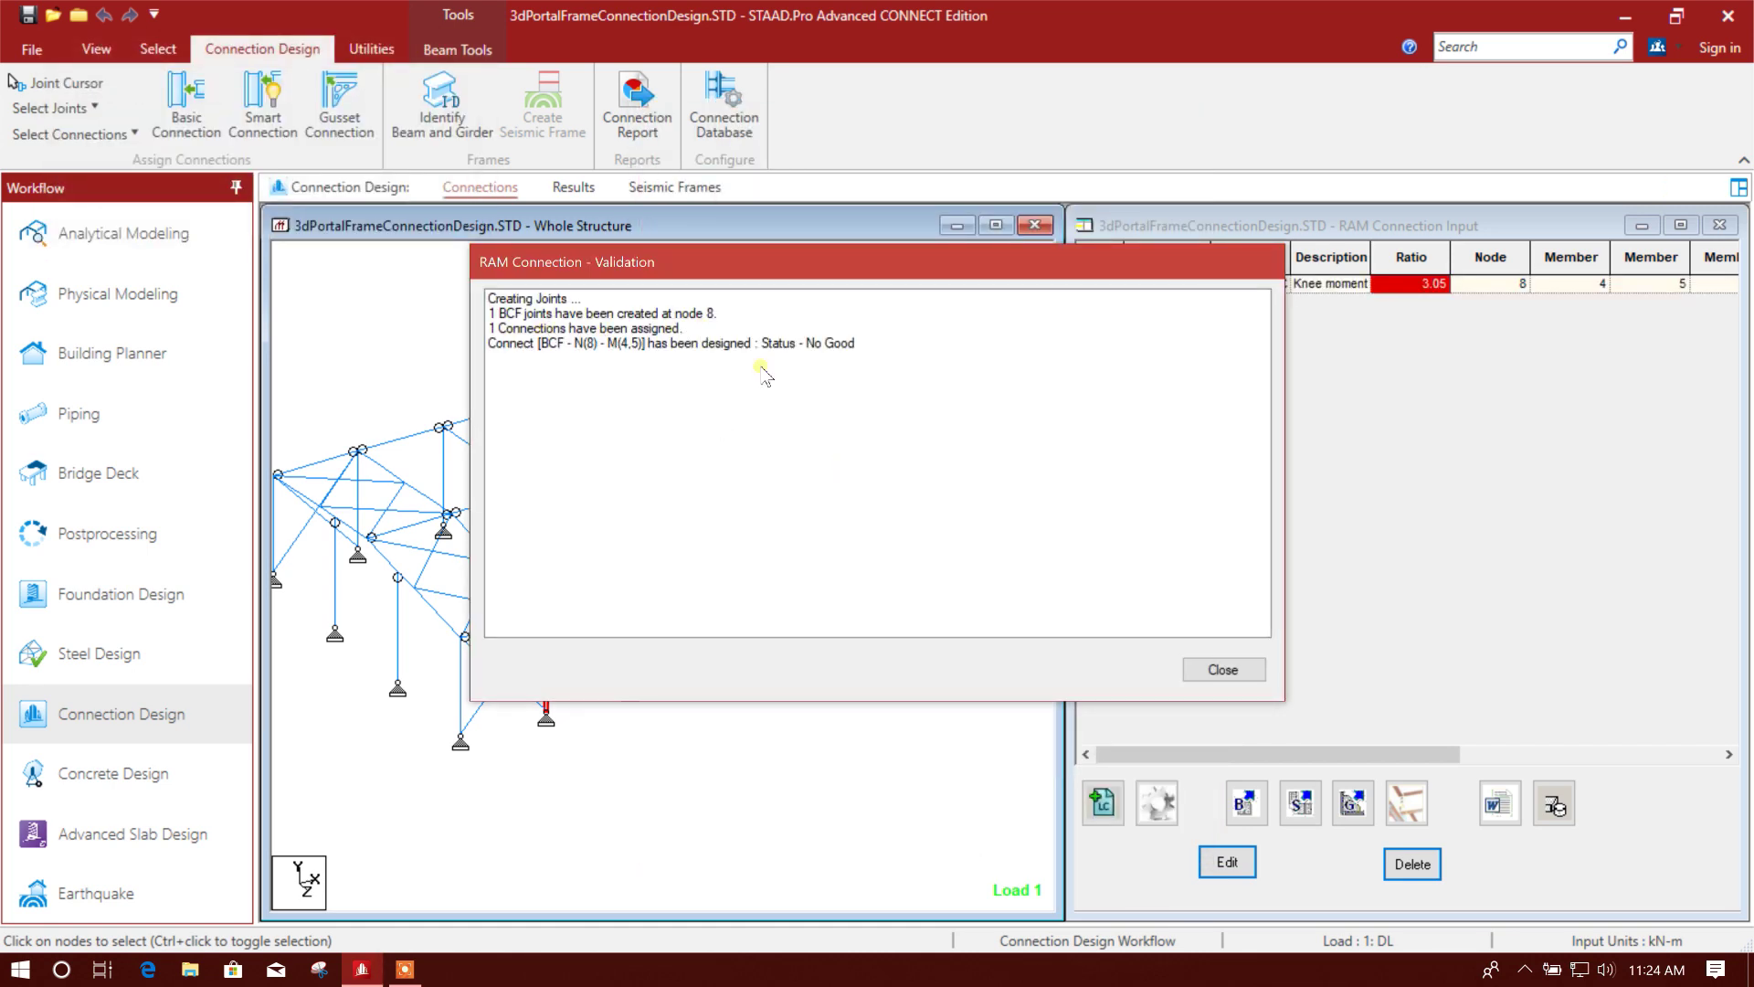
Step: Dismiss the validation messages and open the node 8 knee connection (ratio 3.05) for editing
left_click(1215, 671)
scroll(718, 717, "up", 1)
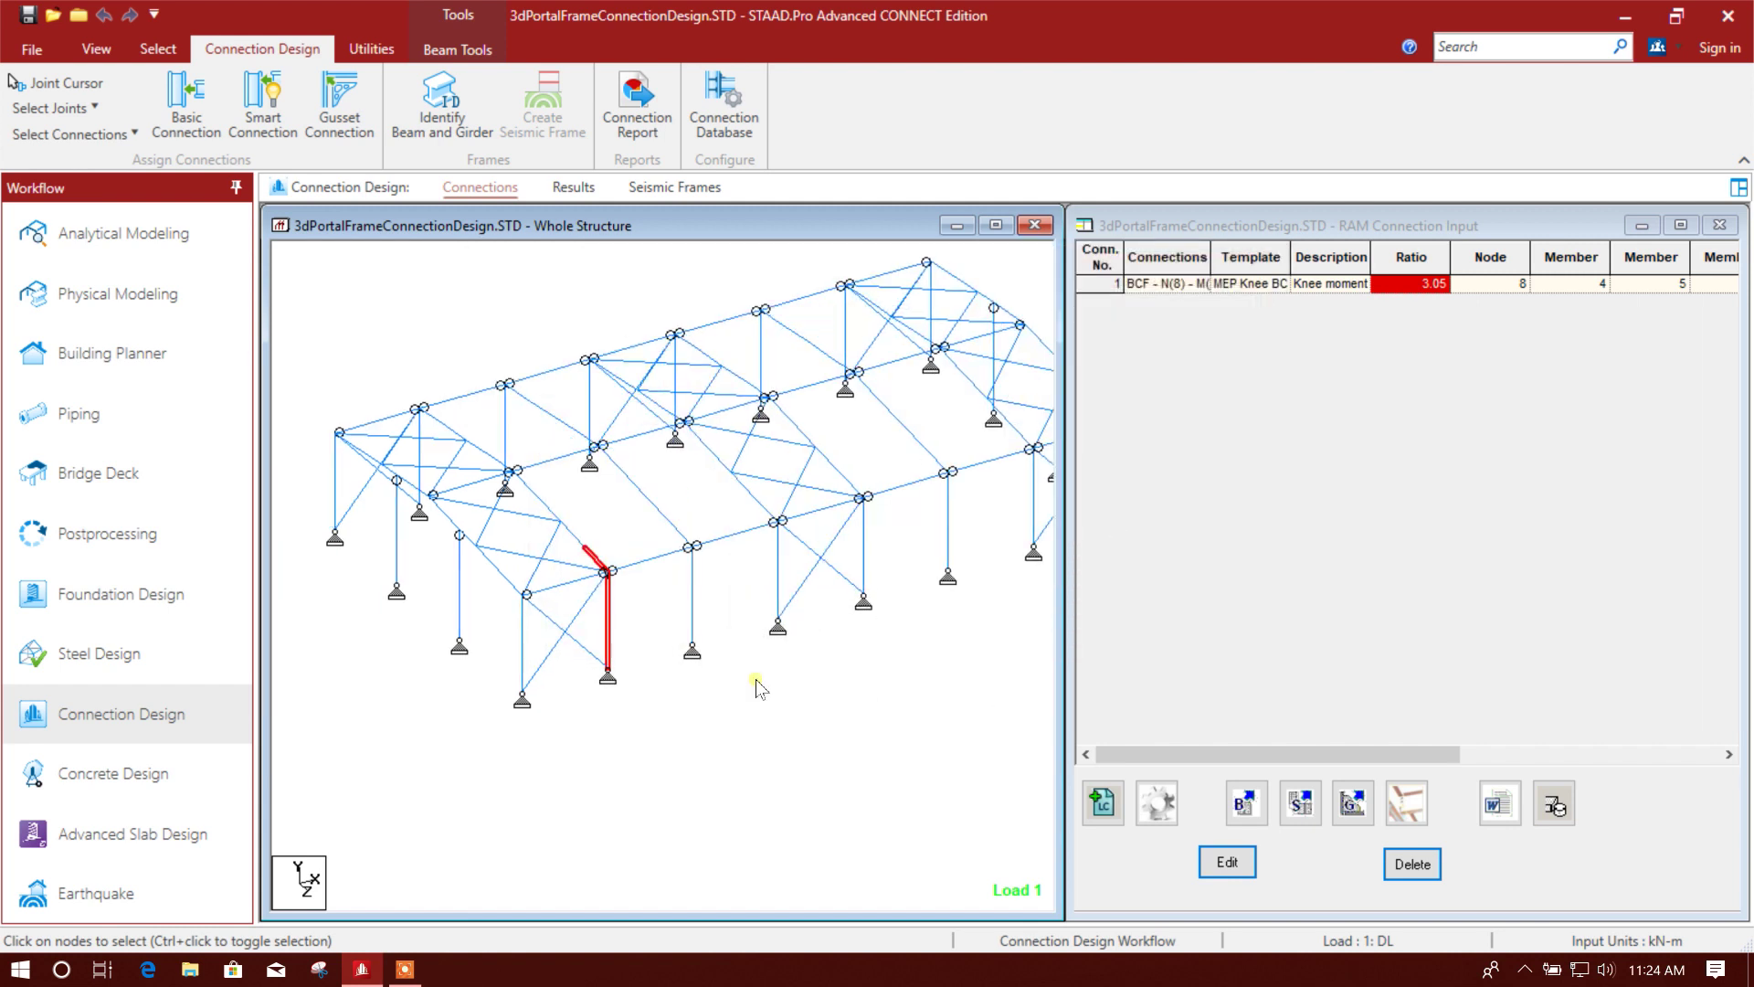
left_click(754, 677)
scroll(606, 594, "up", 1)
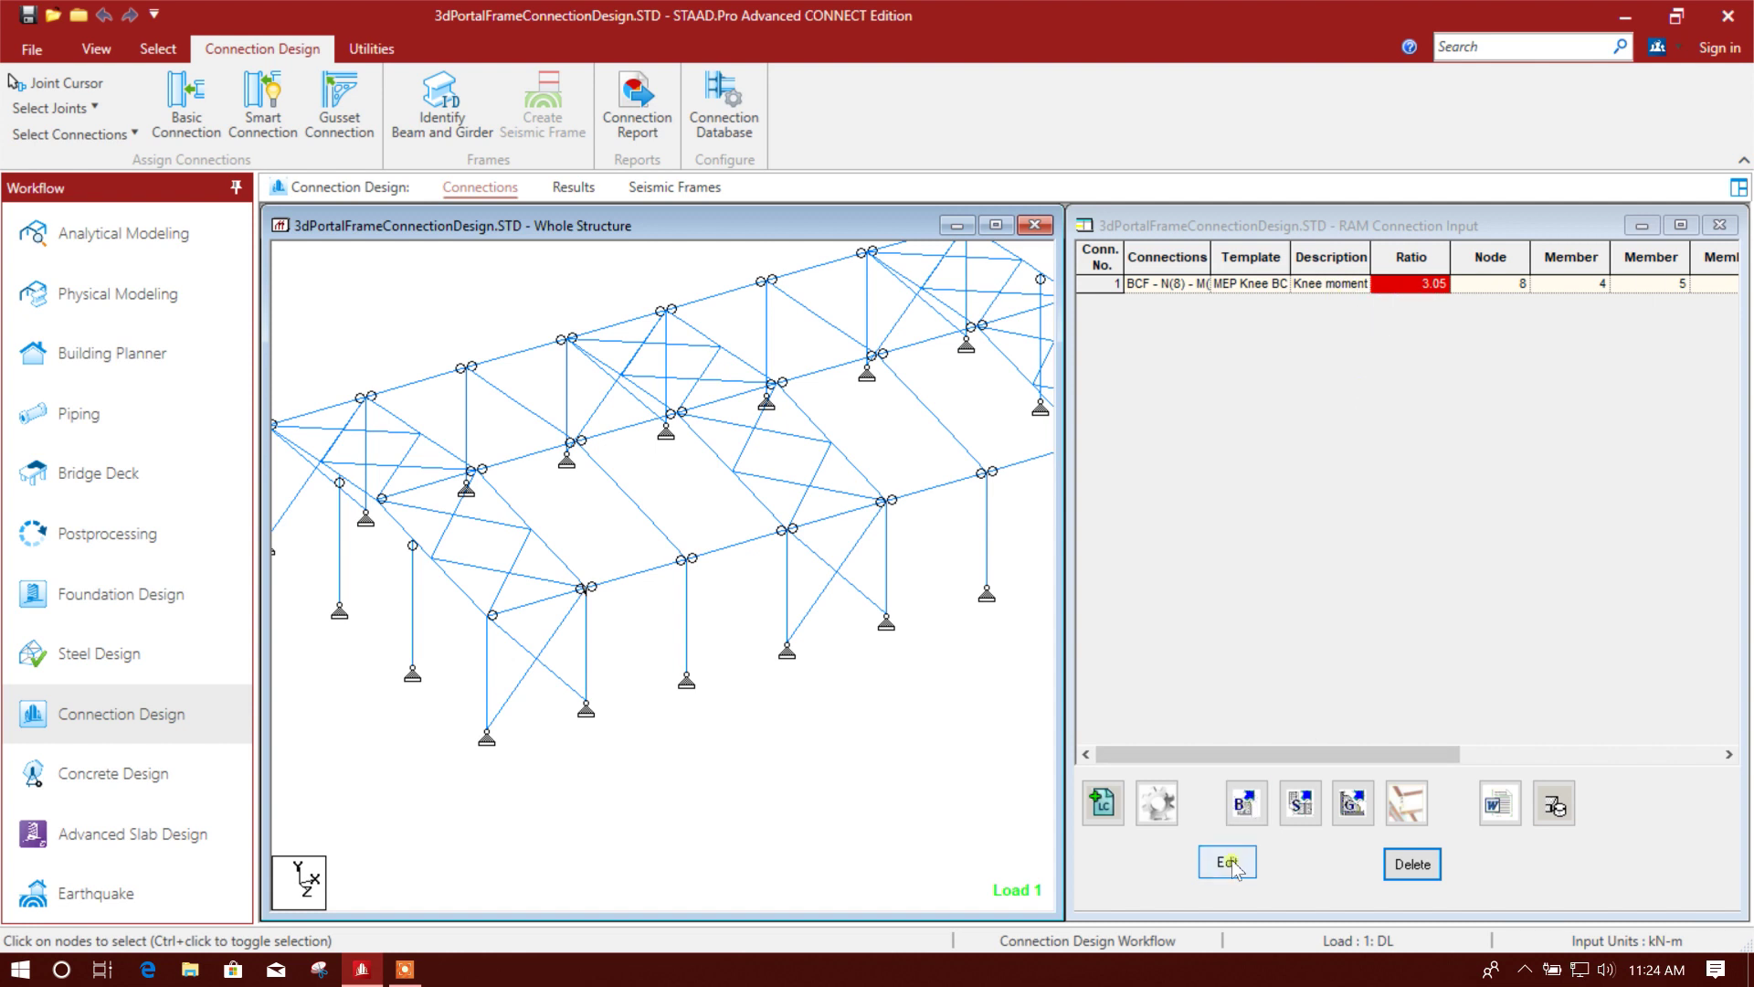
left_click(1326, 500)
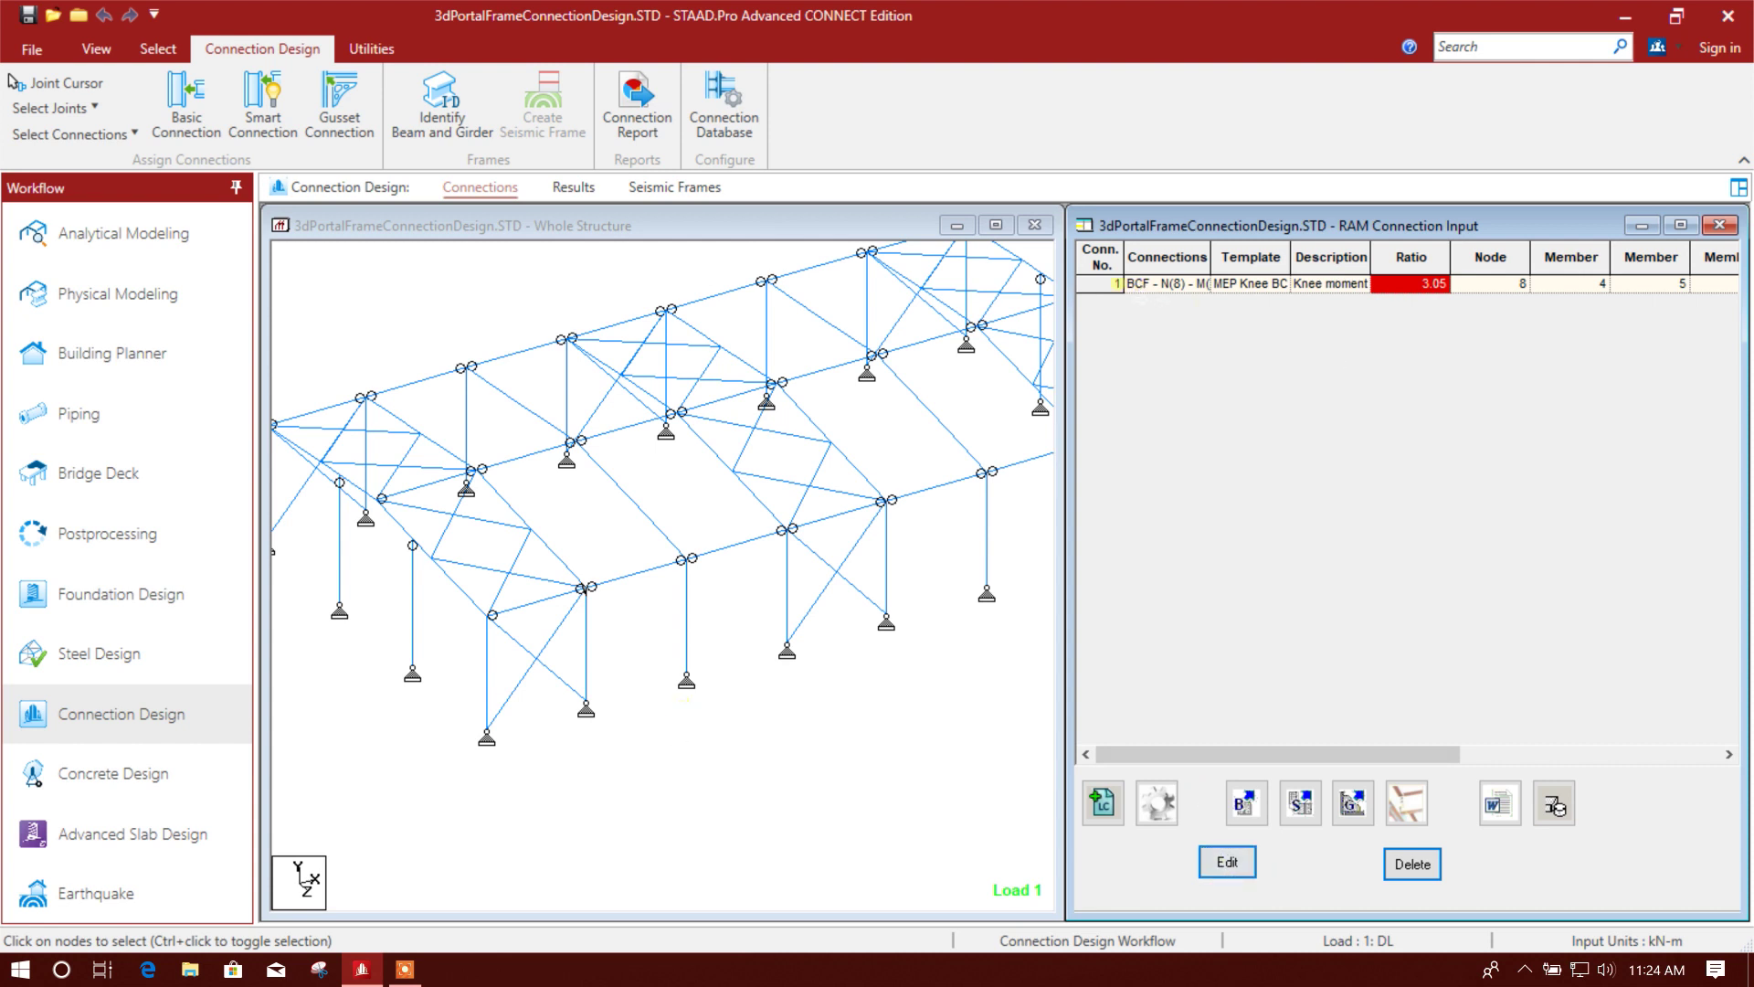
left_click(1113, 283)
left_click(1235, 868)
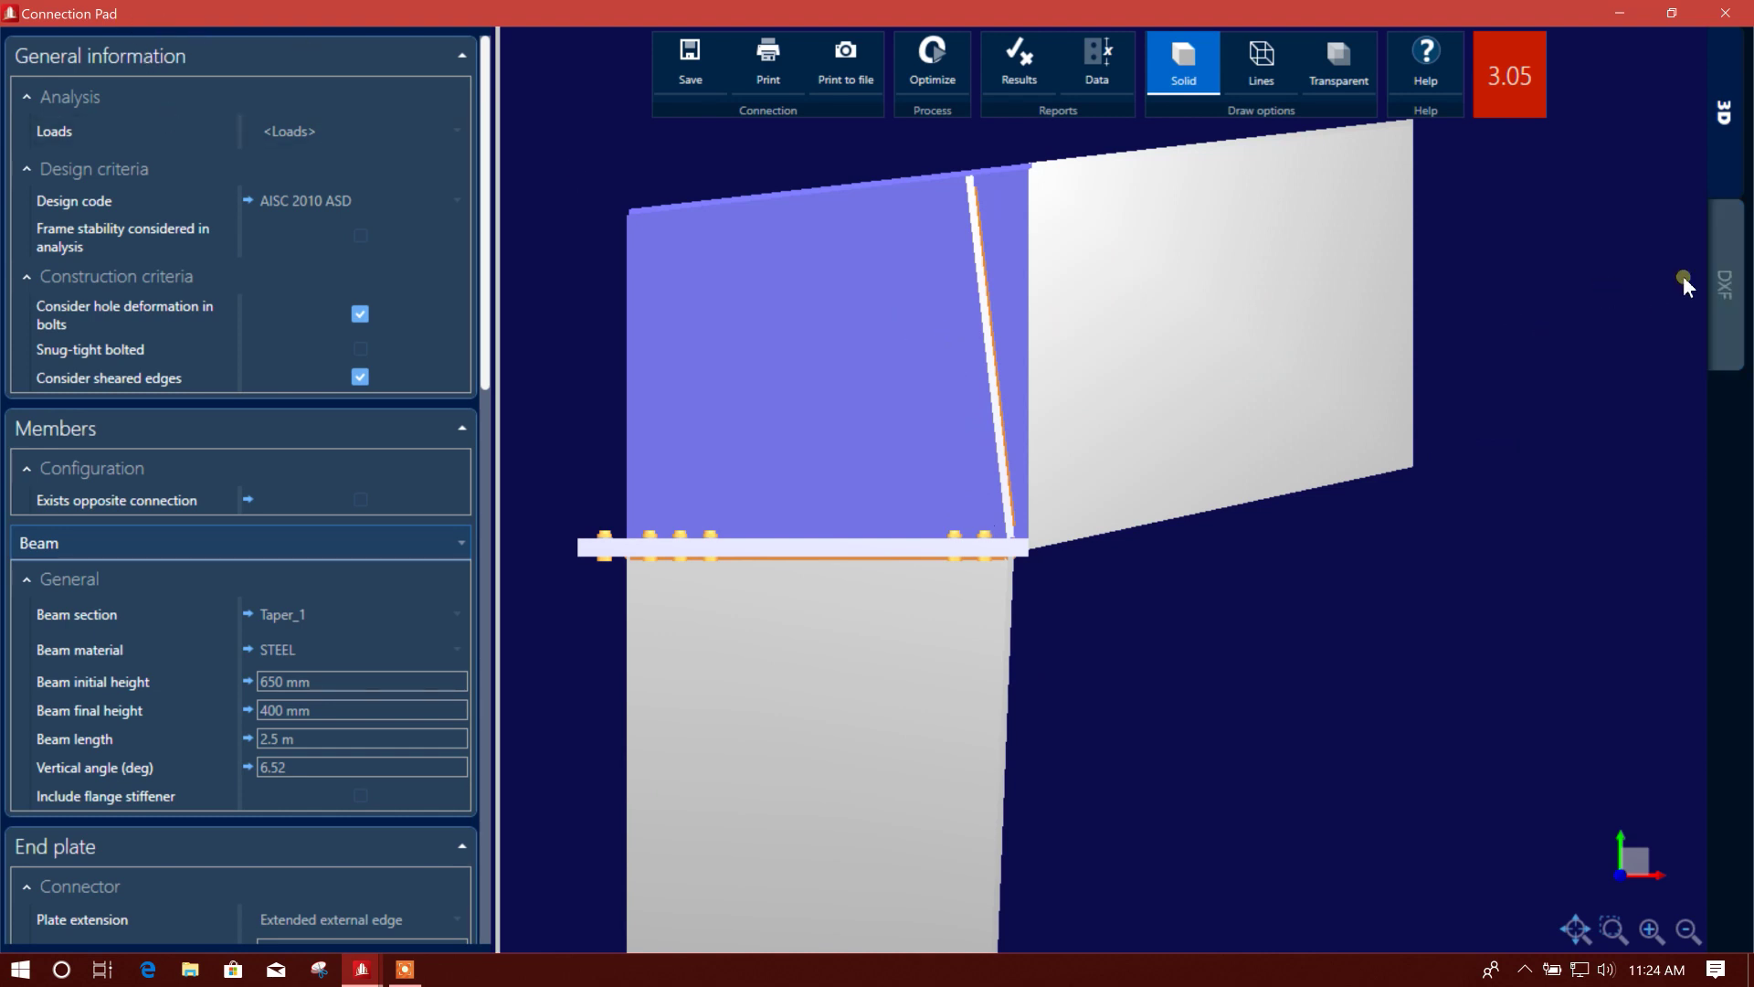
Step: Switch Connection Pad to the DXF drawing with top, lateral and front views
left_click(1736, 306)
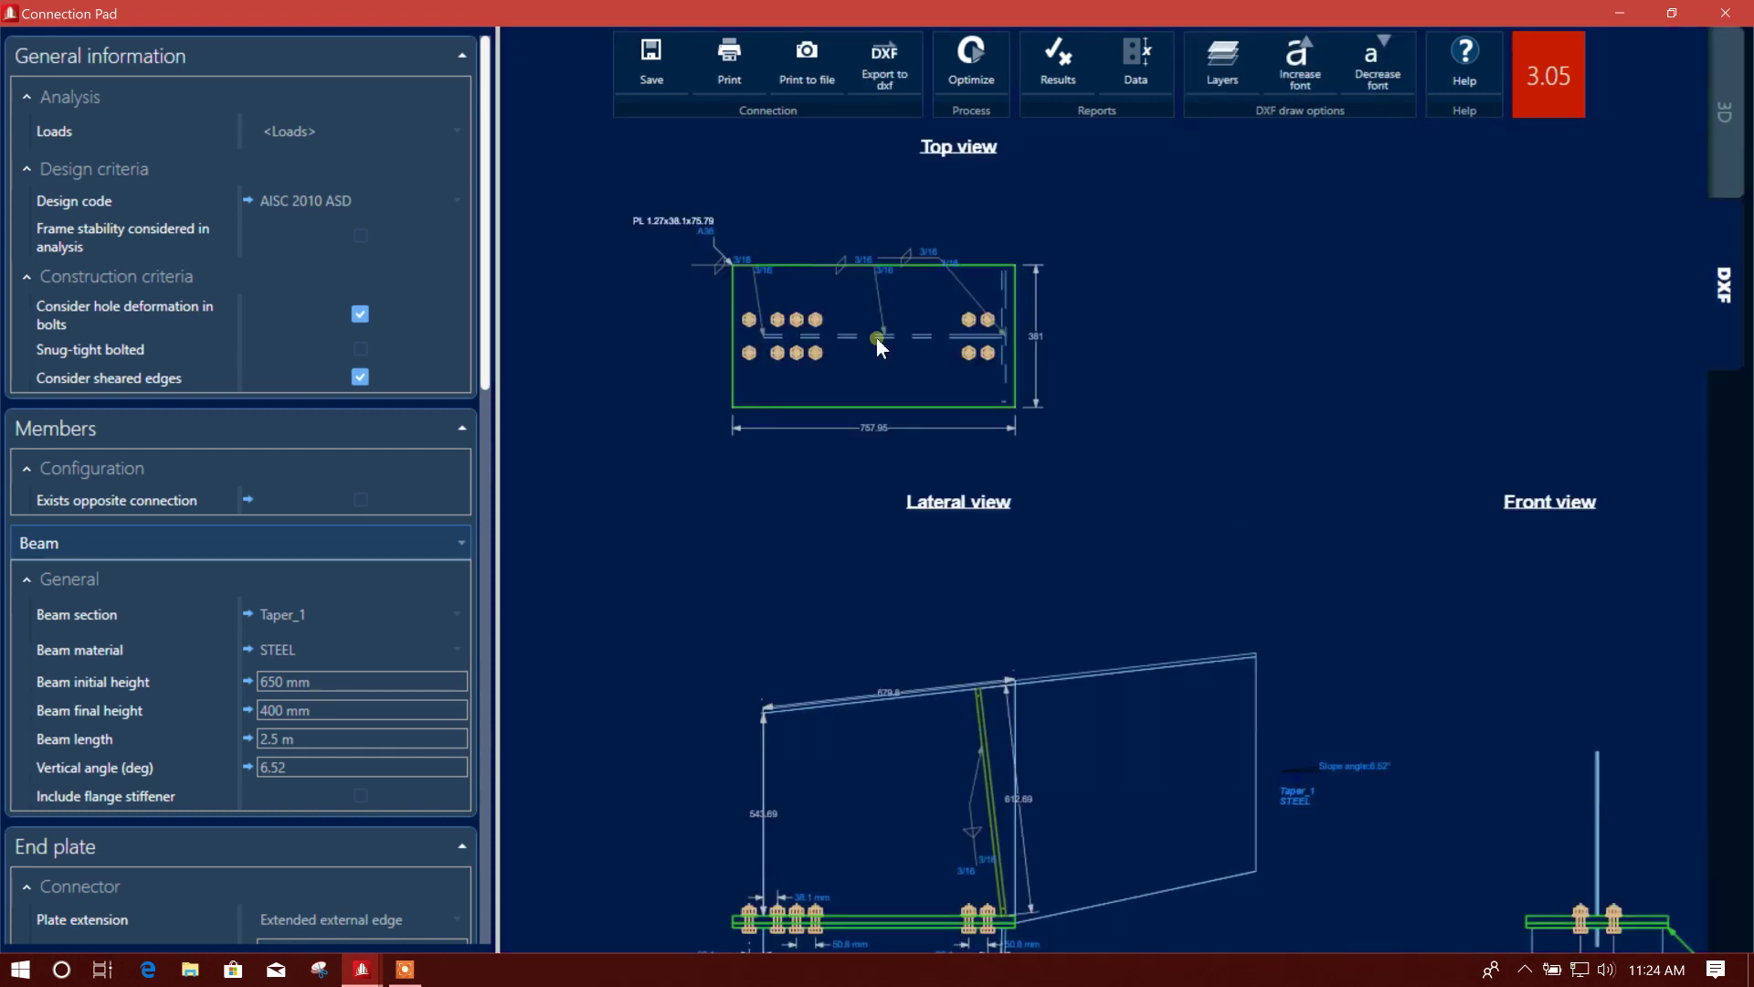
Step: Zoom into the lateral view and set the pfo t bolt-row distance to 40 mm
scroll(875, 337, "up", 2)
scroll(835, 375, "down", 3)
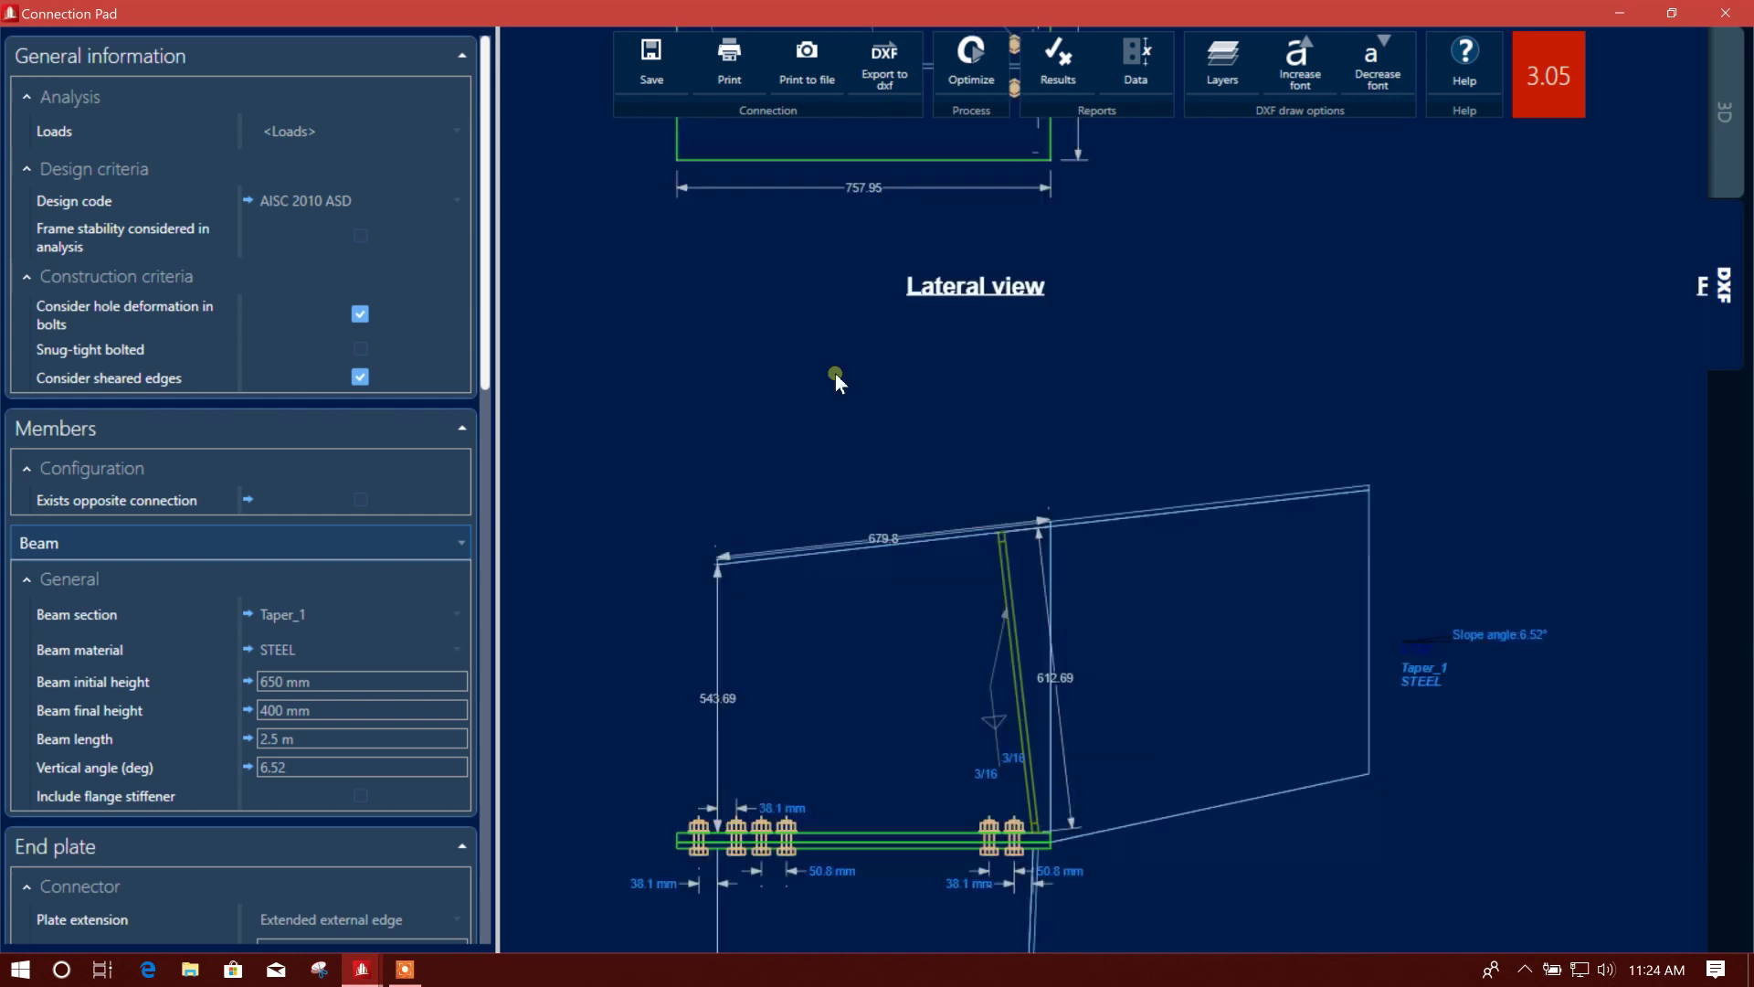
scroll(849, 500, "down", 3)
scroll(754, 649, "up", 2)
scroll(676, 726, "up", 2)
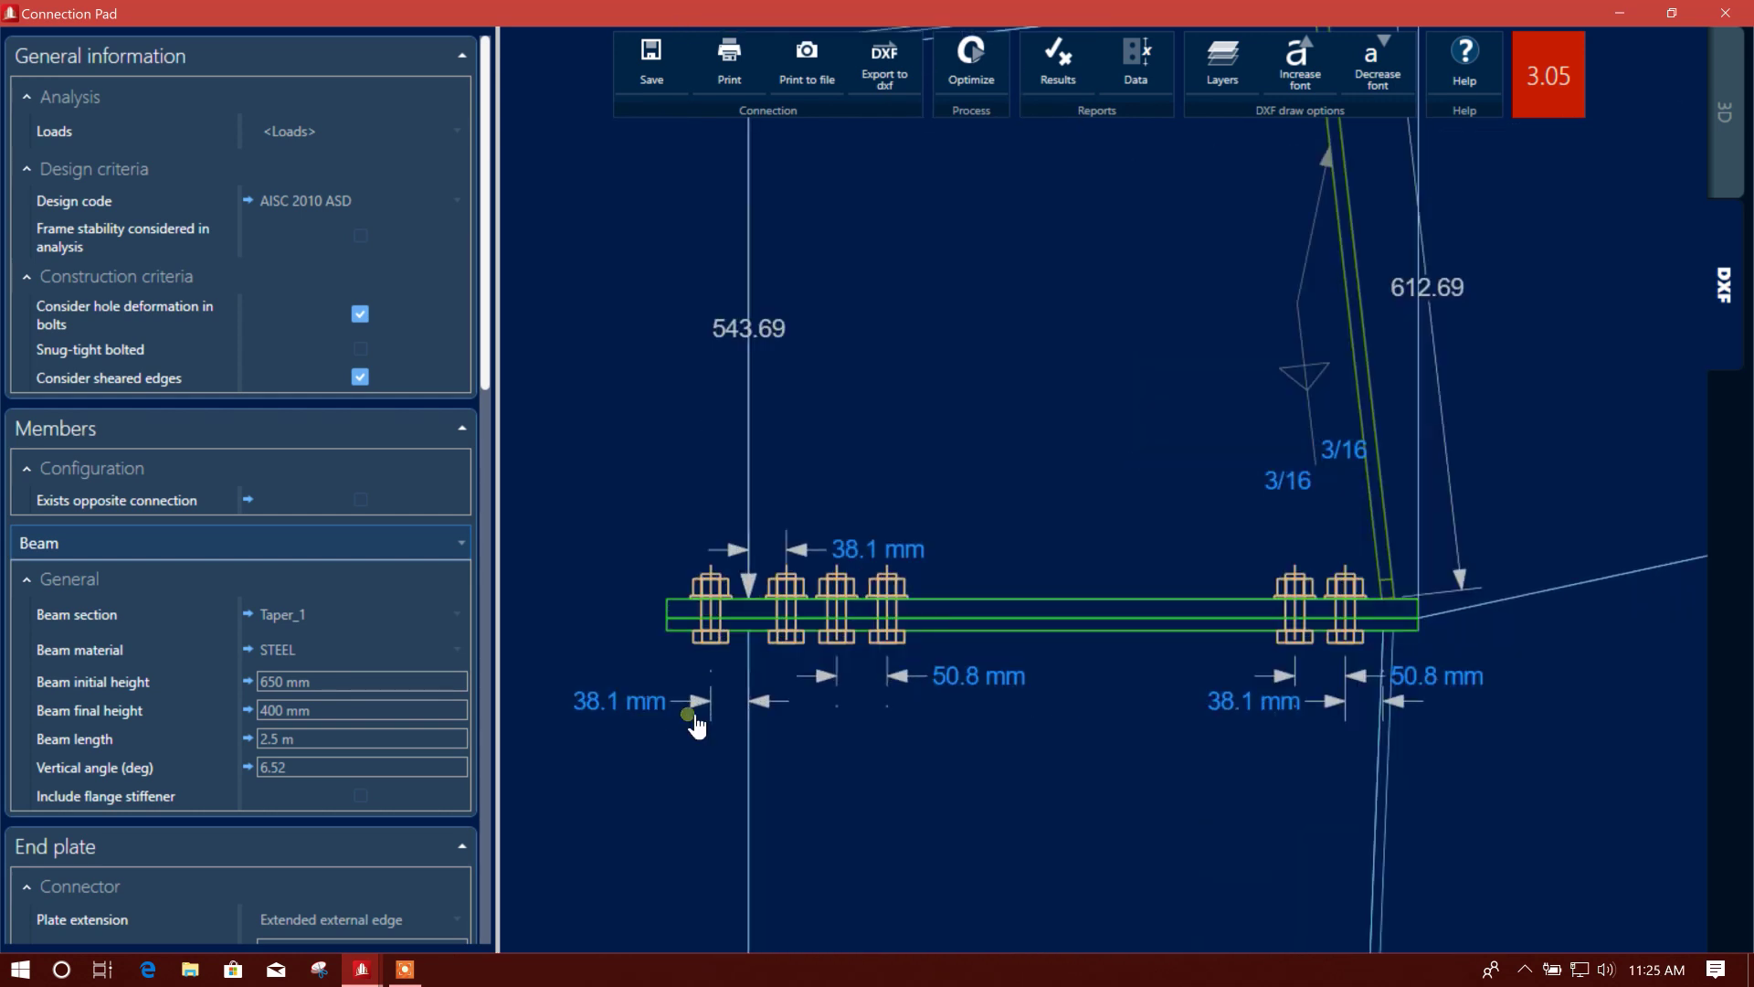
left_click(619, 698)
left_click(331, 868)
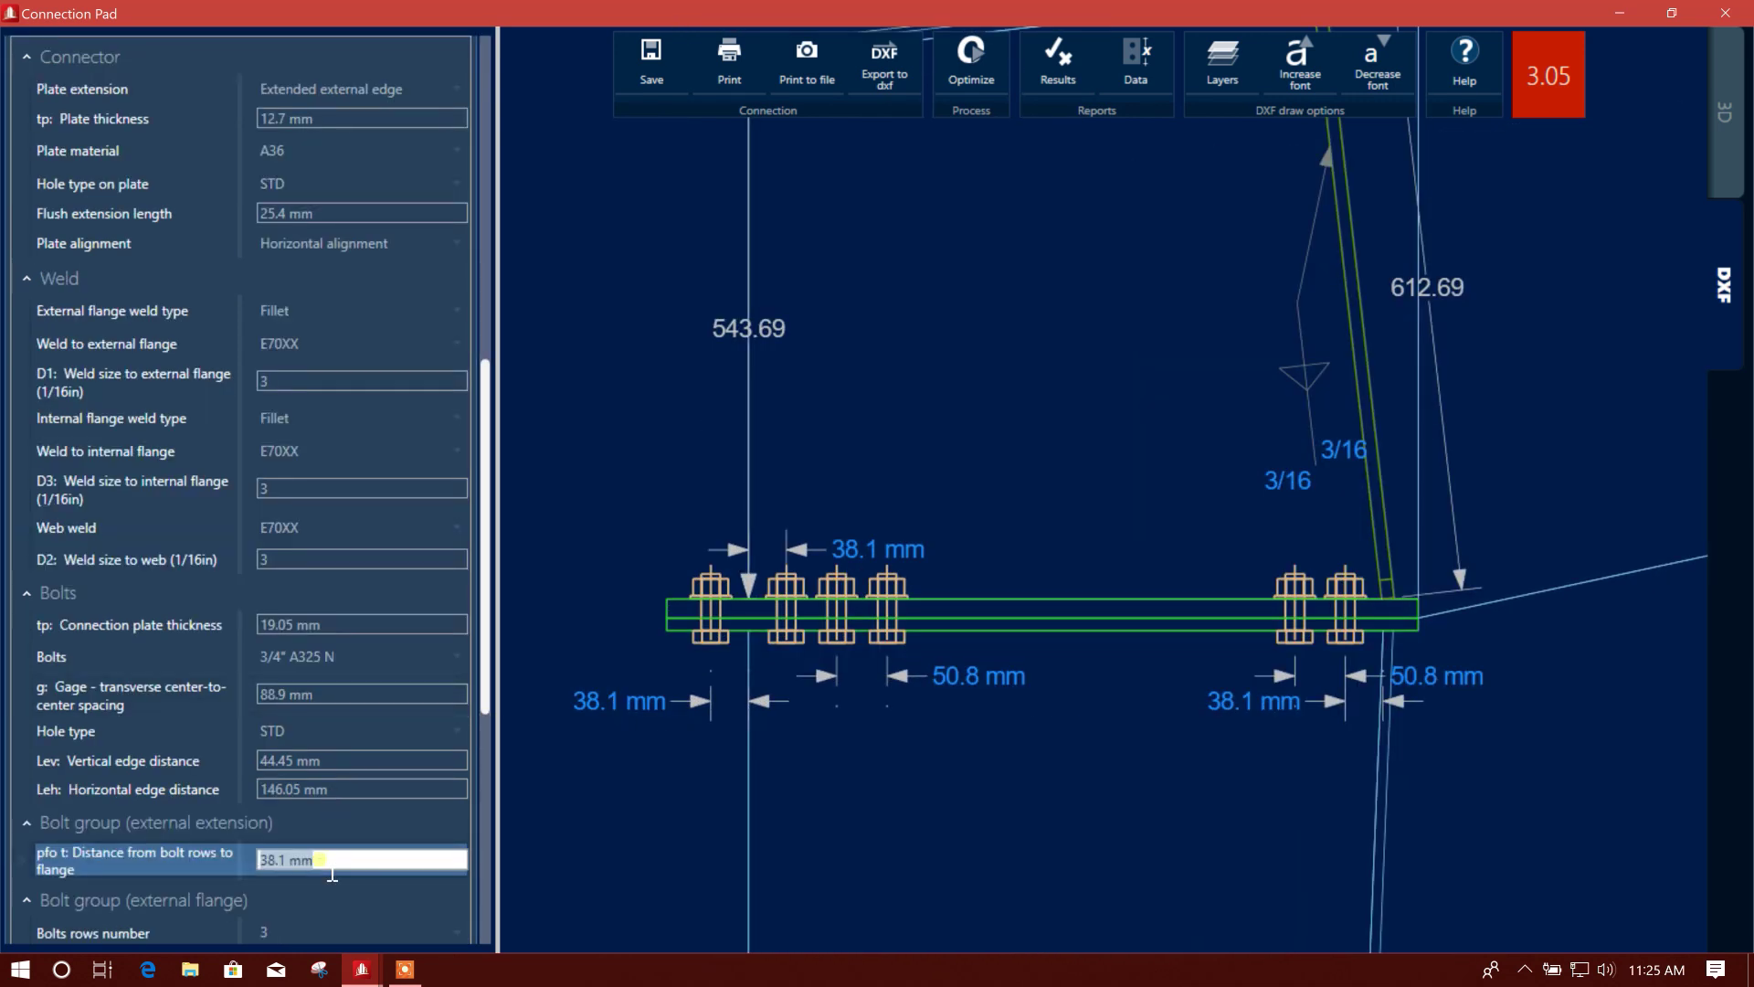
type("40")
left_click(958, 676)
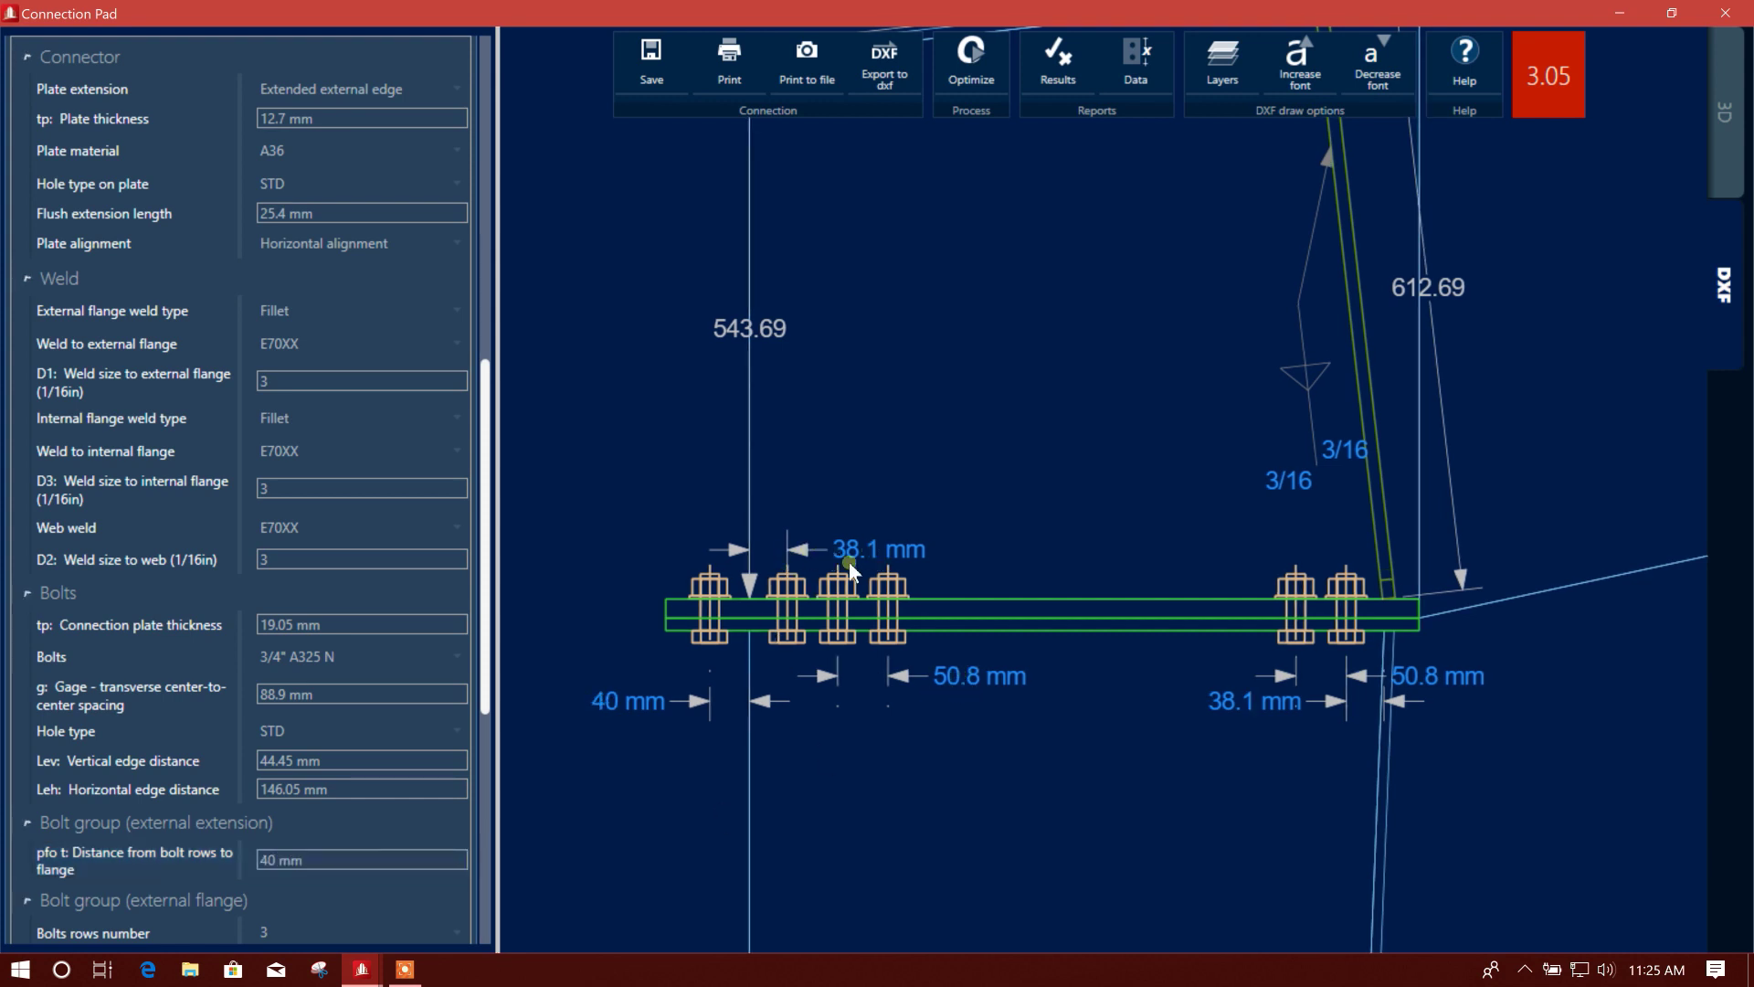
Step: Set the pfi t bolt-row distance to 40 mm, lowering the ratio to 1.22
scroll(365, 758, "down", 2)
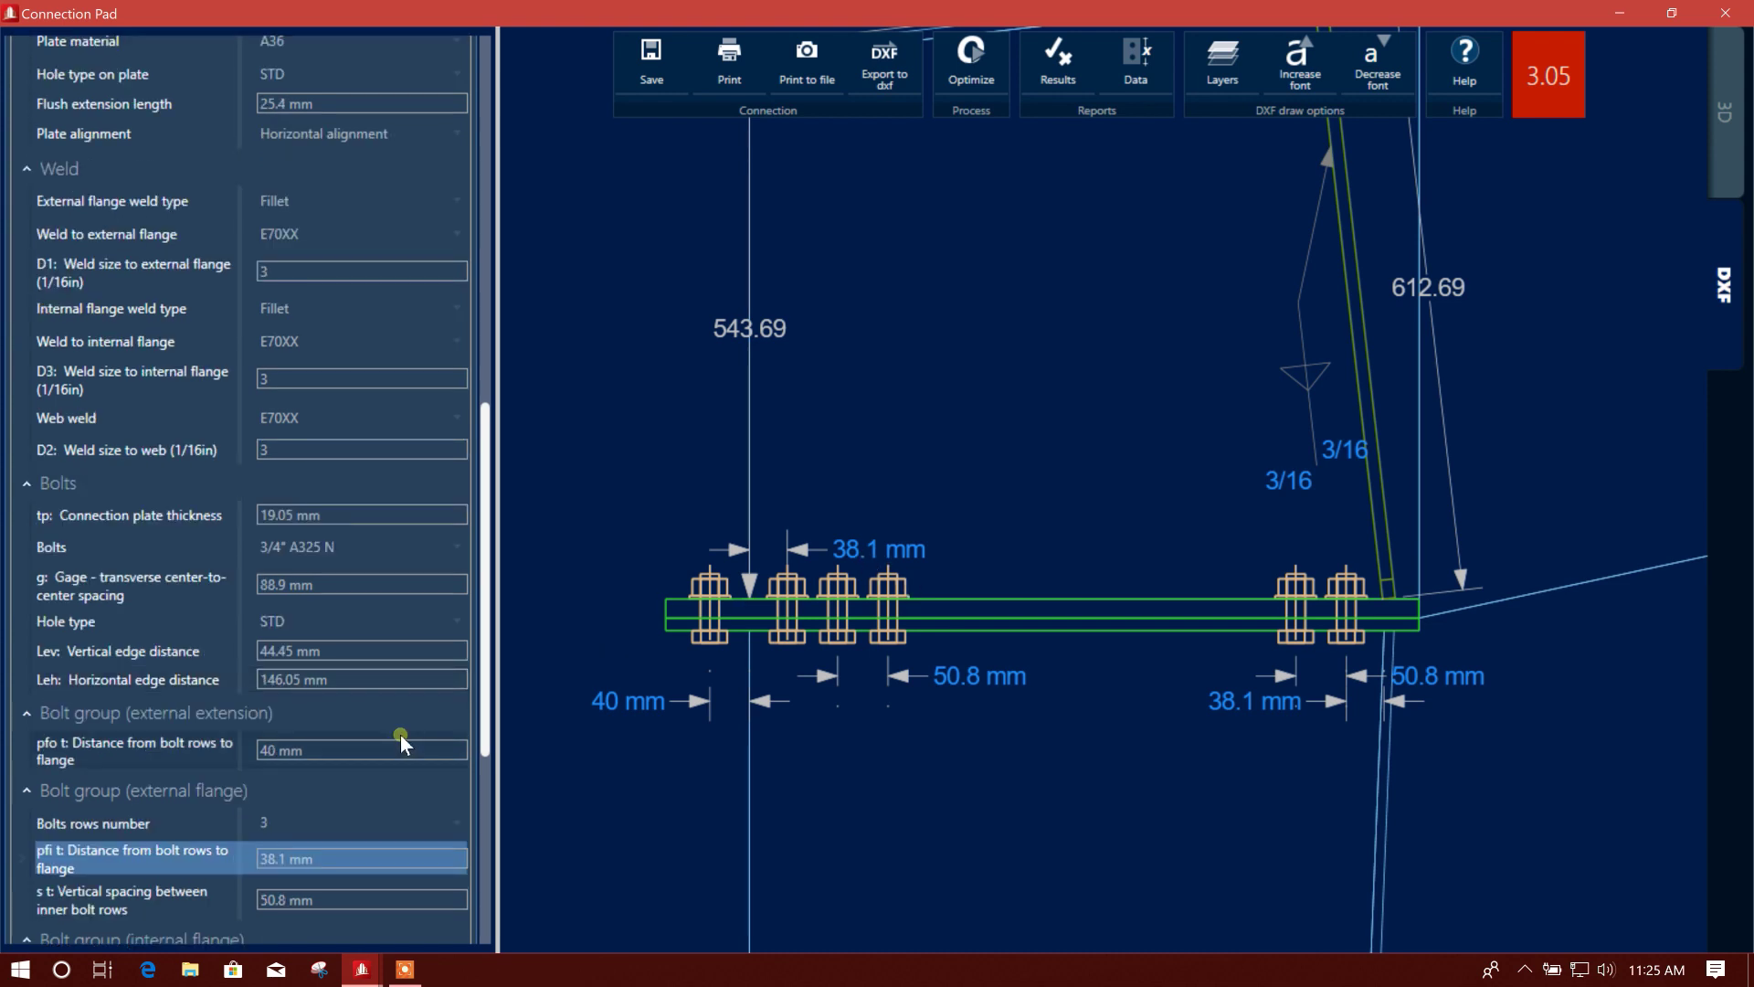
left_click(358, 748)
type("40")
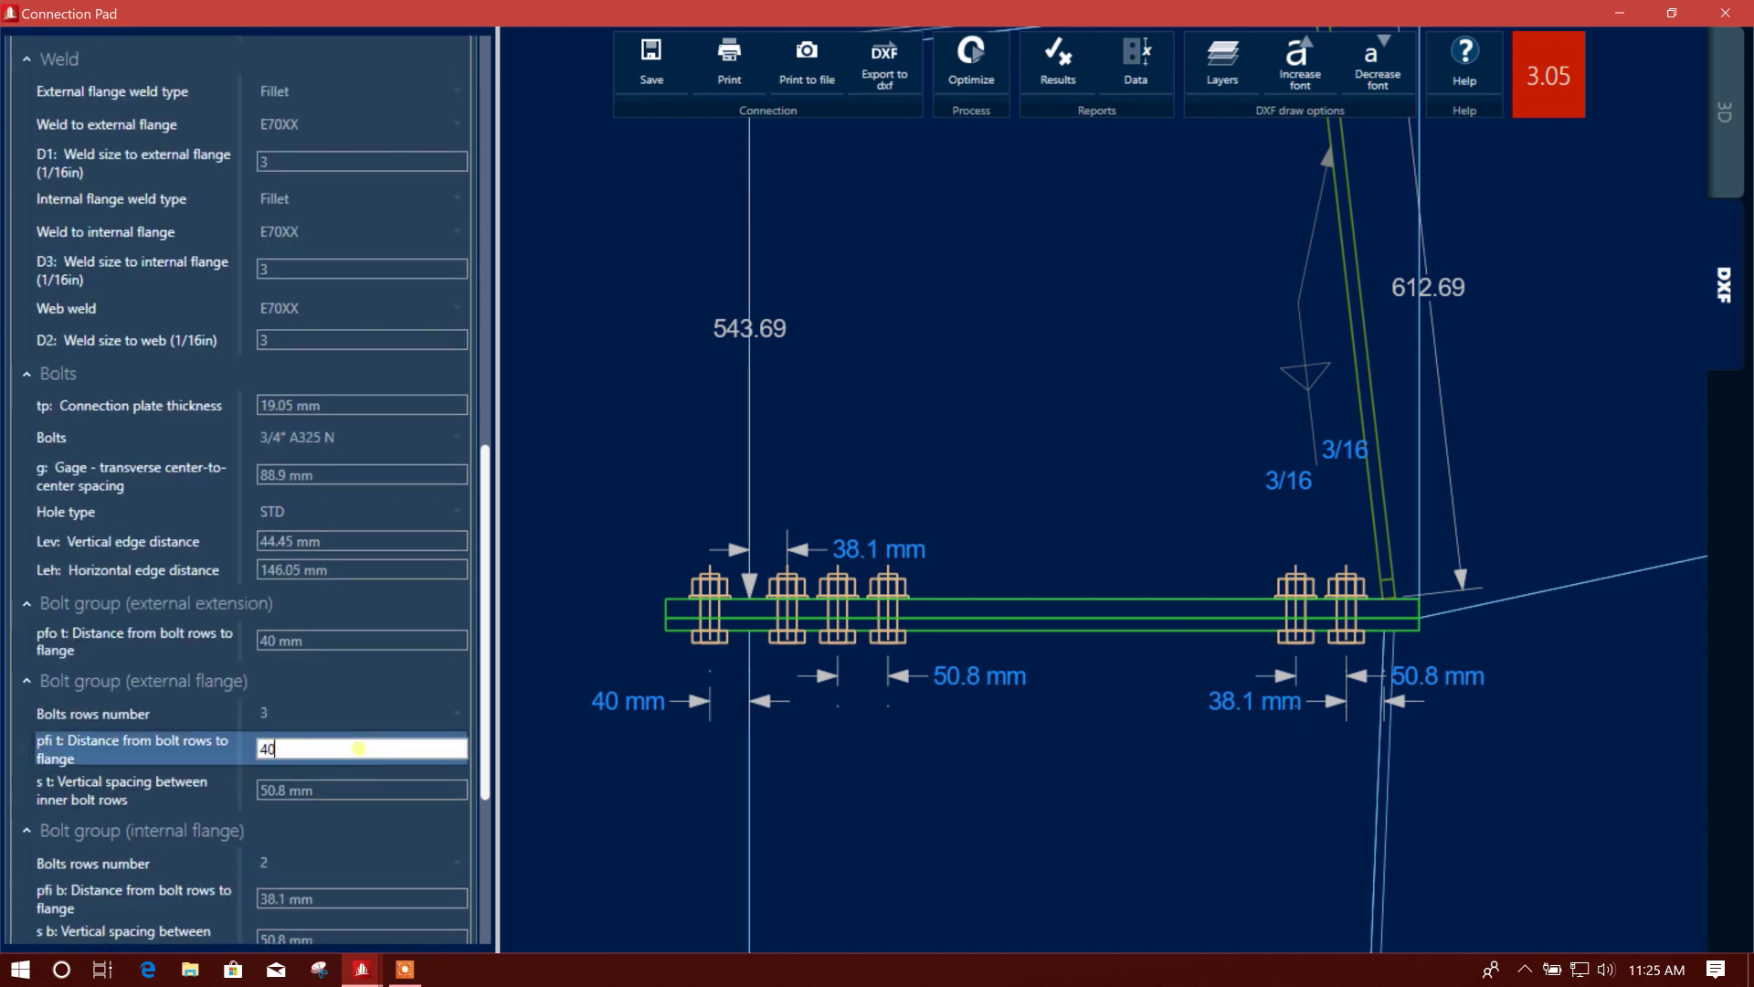
left_click(371, 791)
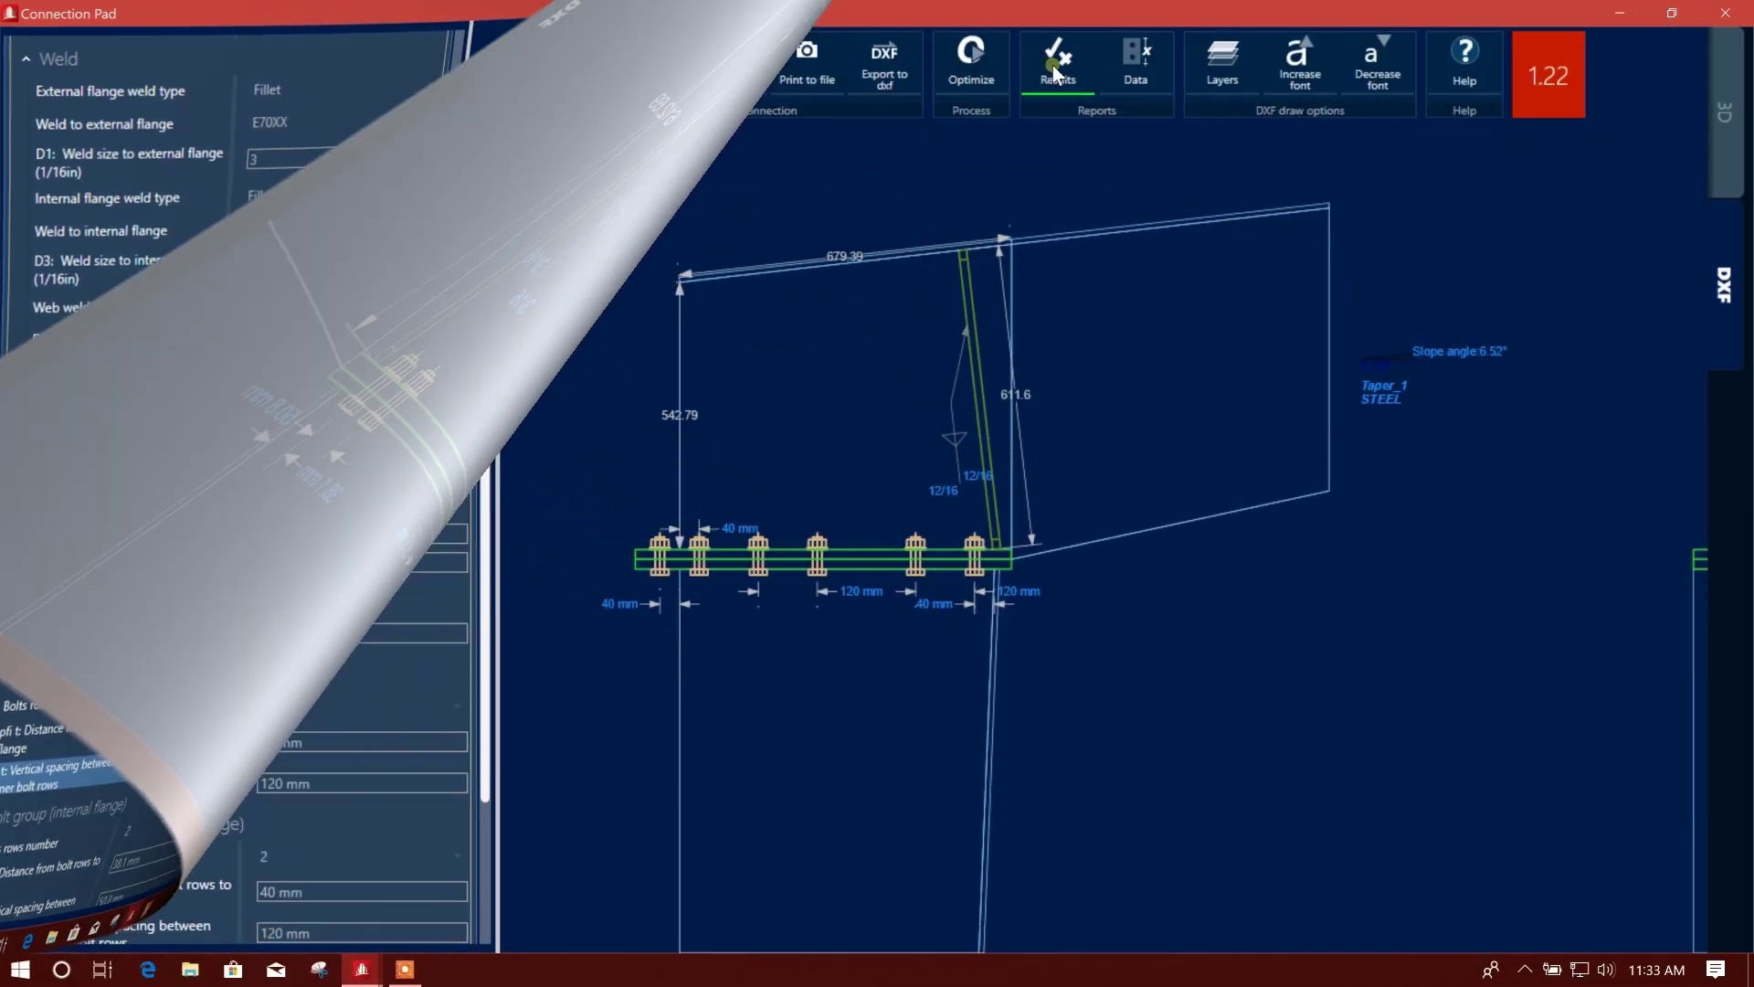
Step: Open the Results report and locate the failing internal-flange no-prying bolt moment check (1.22)
left_click(1057, 73)
scroll(815, 566, "down", 5)
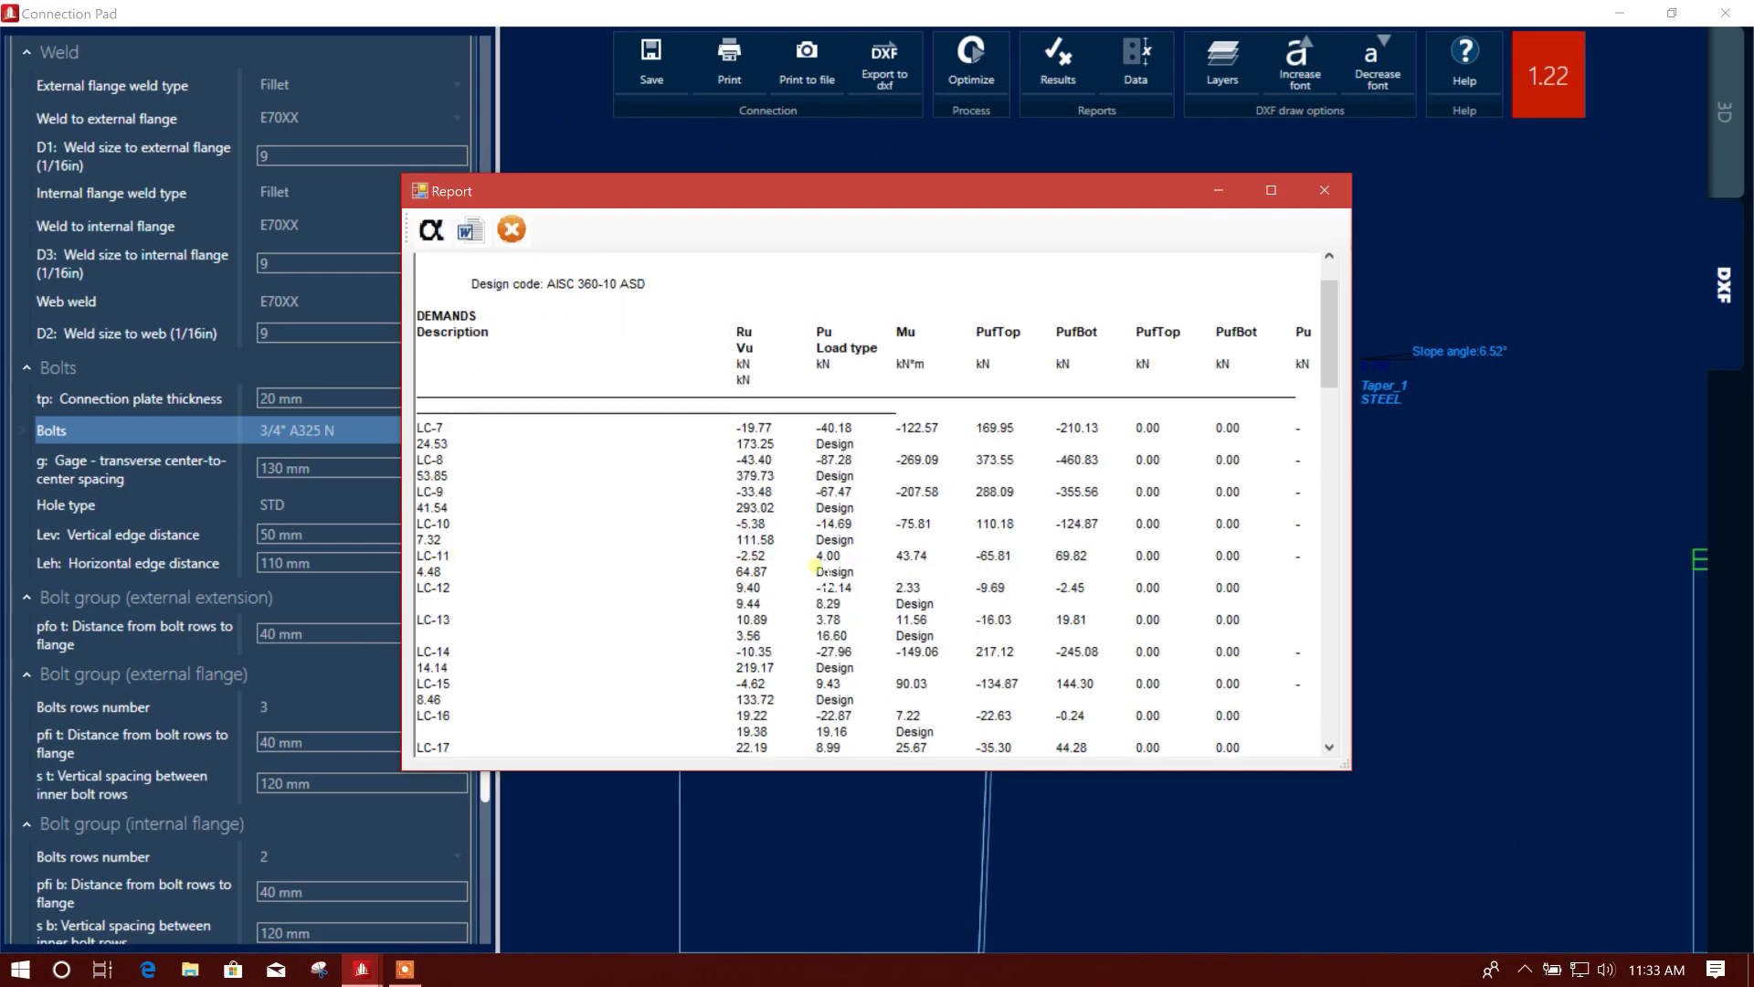
scroll(815, 566, "down", 5)
scroll(815, 567, "down", 3)
scroll(815, 567, "down", 1)
scroll(822, 575, "down", 5)
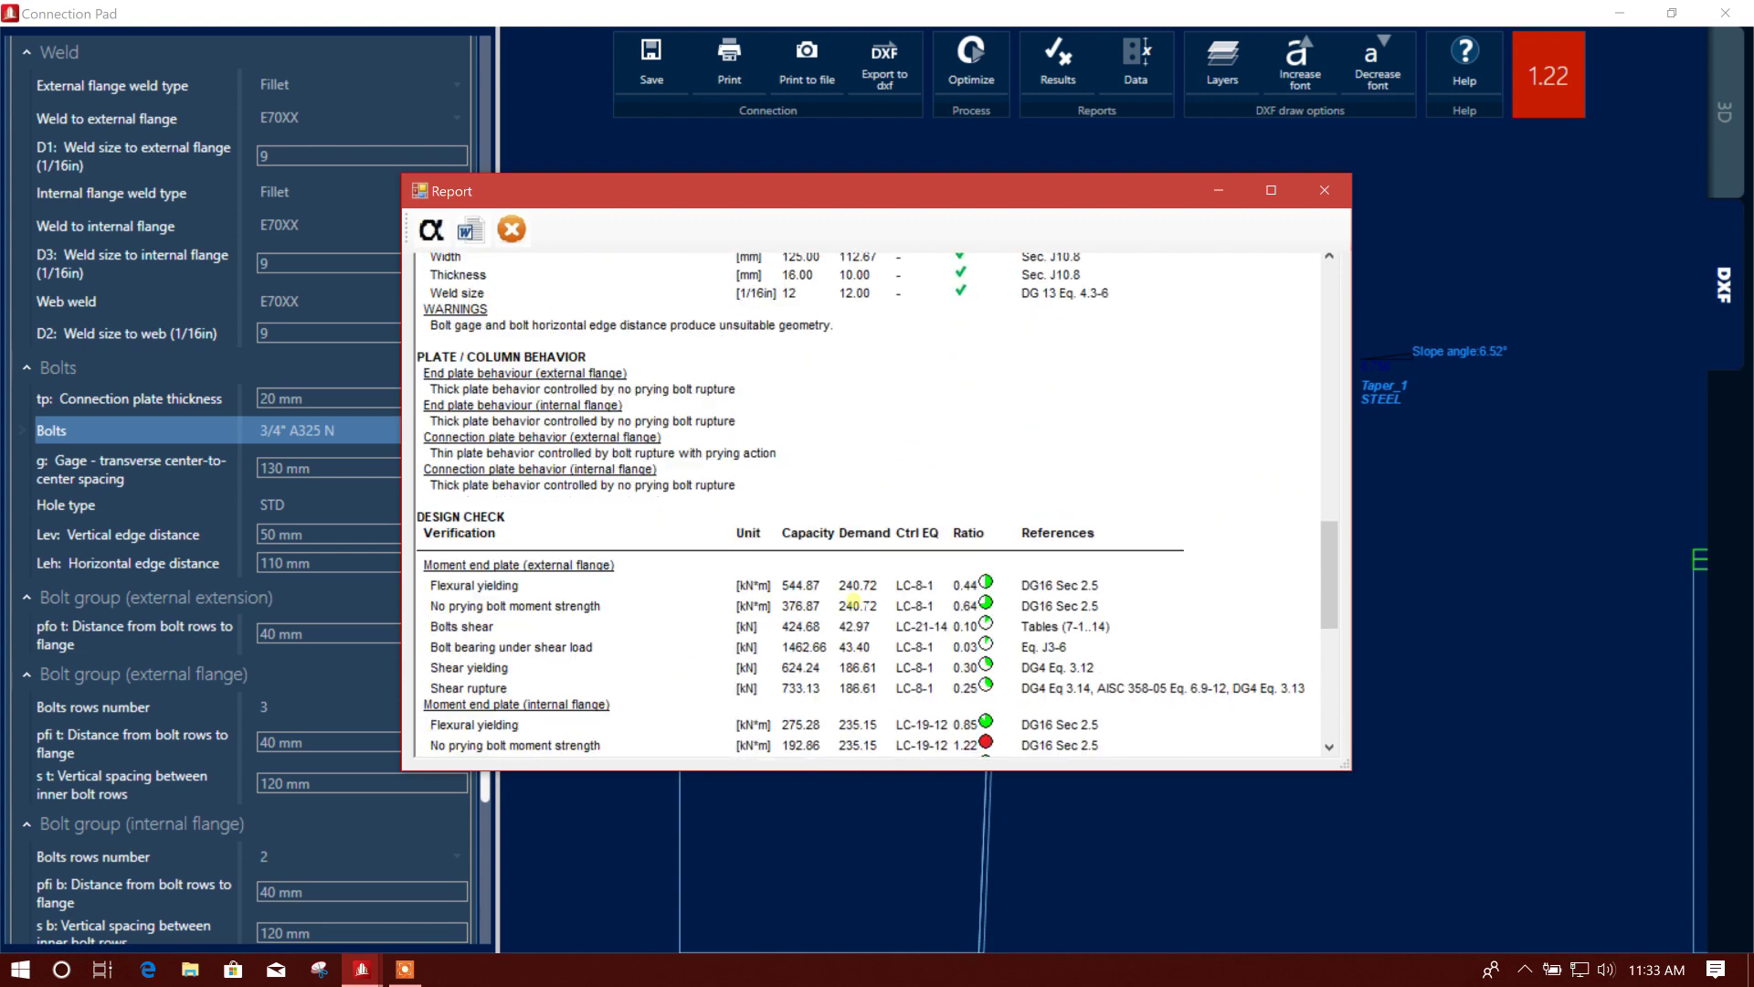
scroll(853, 600, "up", 1)
scroll(818, 543, "down", 3)
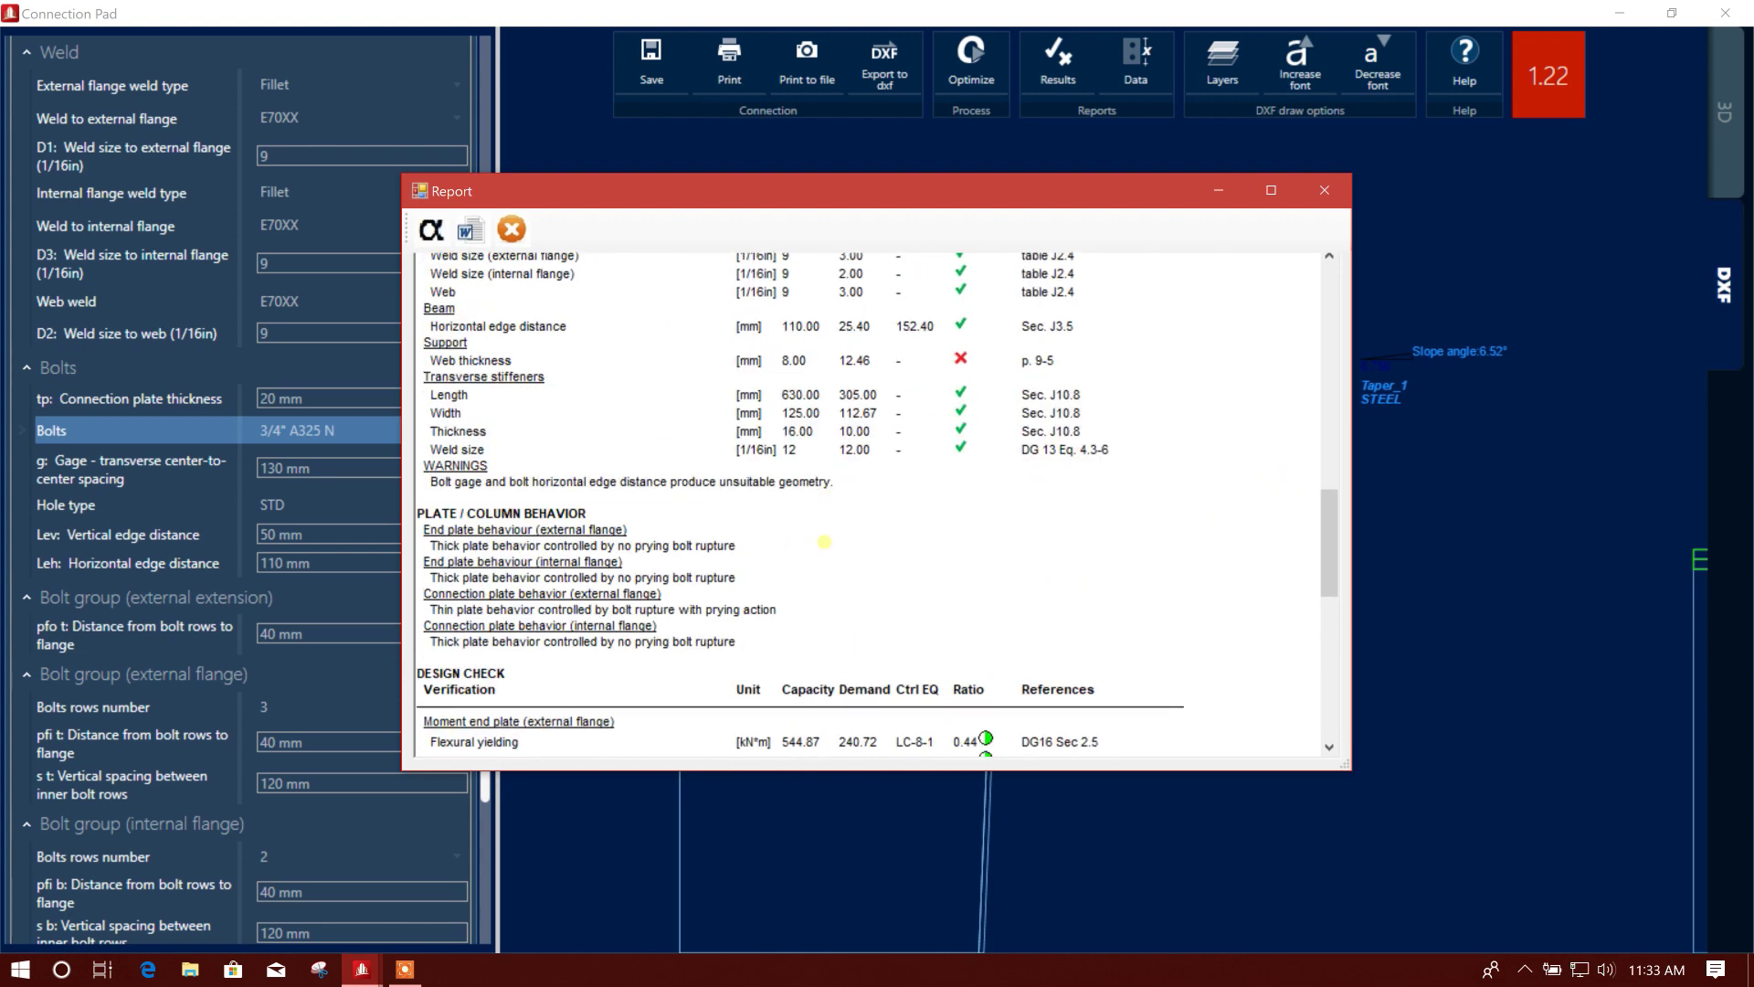
scroll(795, 545, "down", 3)
scroll(772, 548, "down", 2)
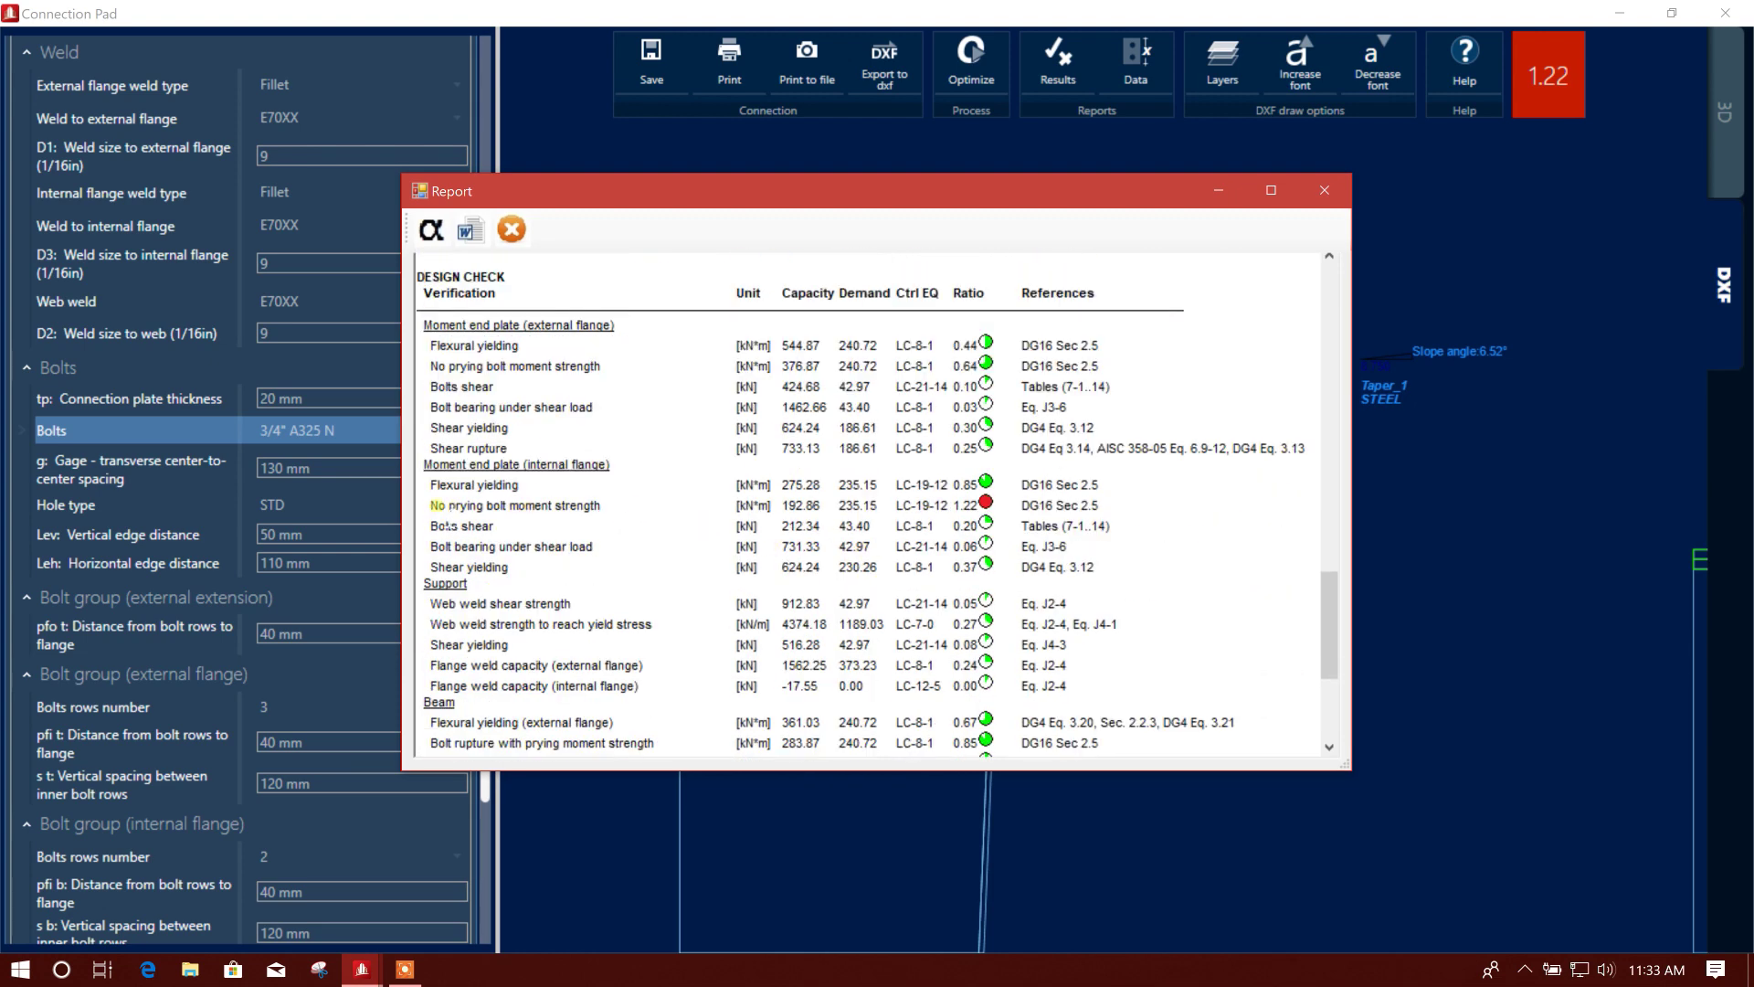
left_click_drag(437, 506, 735, 506)
left_click(845, 522)
Step: Close the report and upsize the bolts from 7/8" to 1" A325 N, dropping the ratio to 0.9
left_click(1324, 190)
left_click(425, 422)
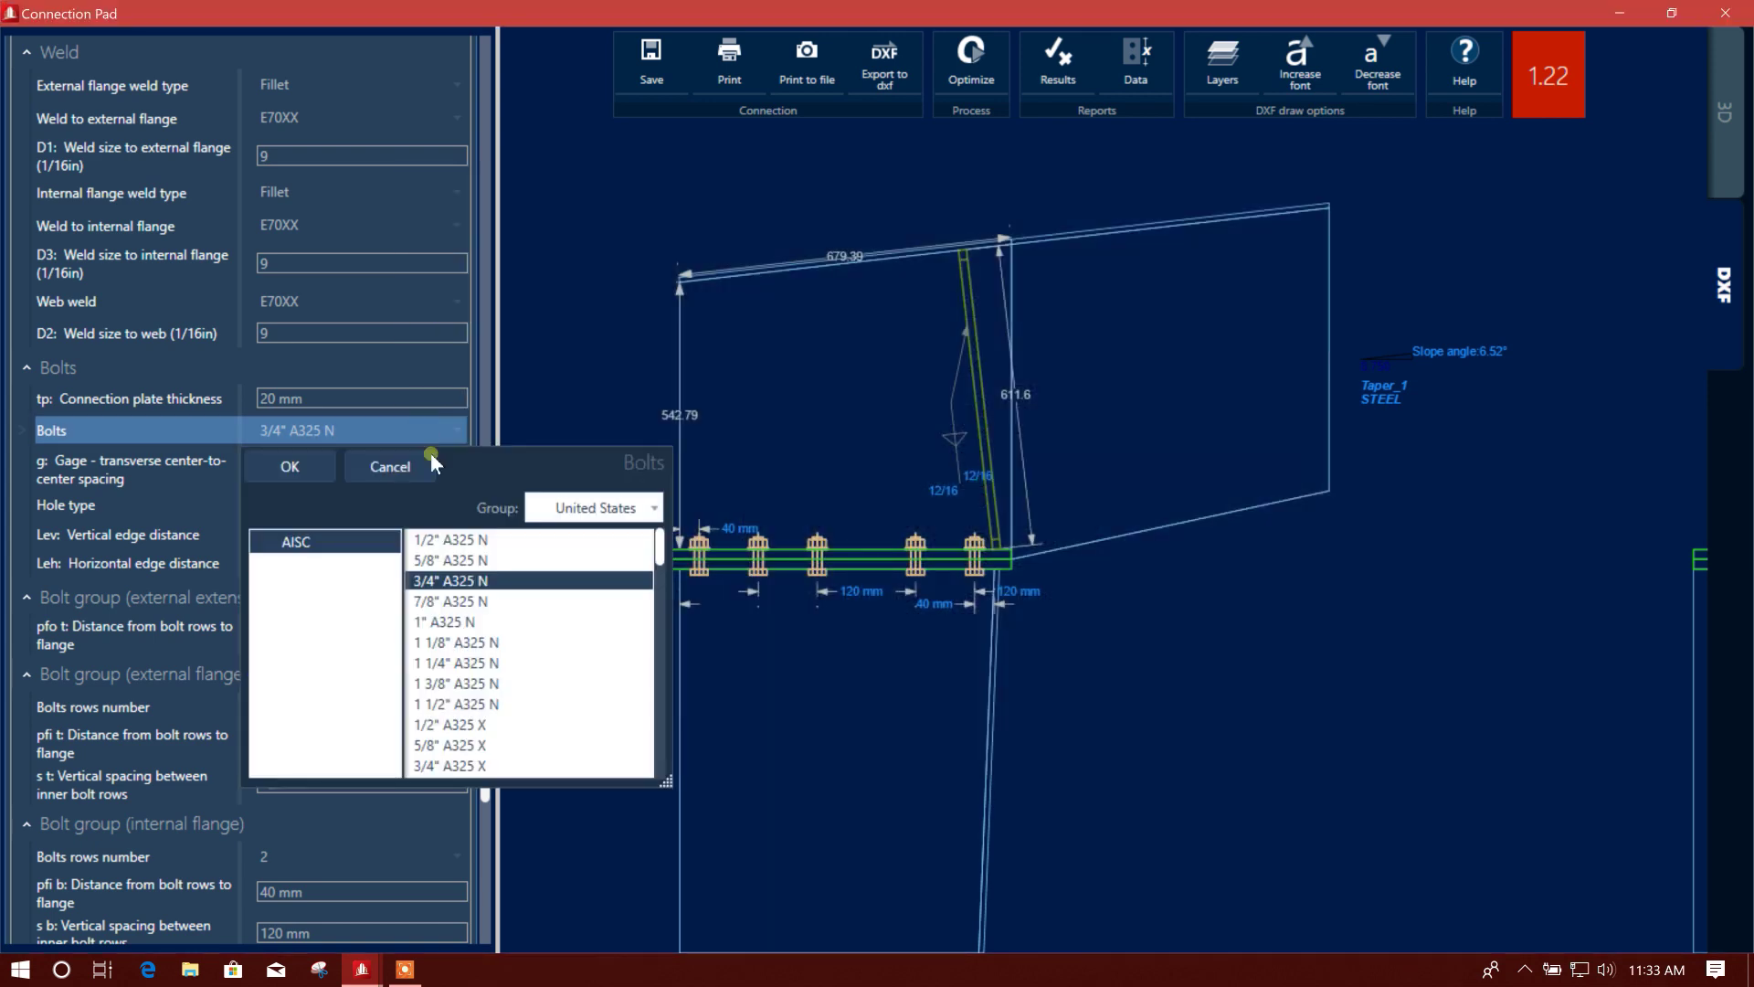
left_click(440, 600)
left_click(289, 466)
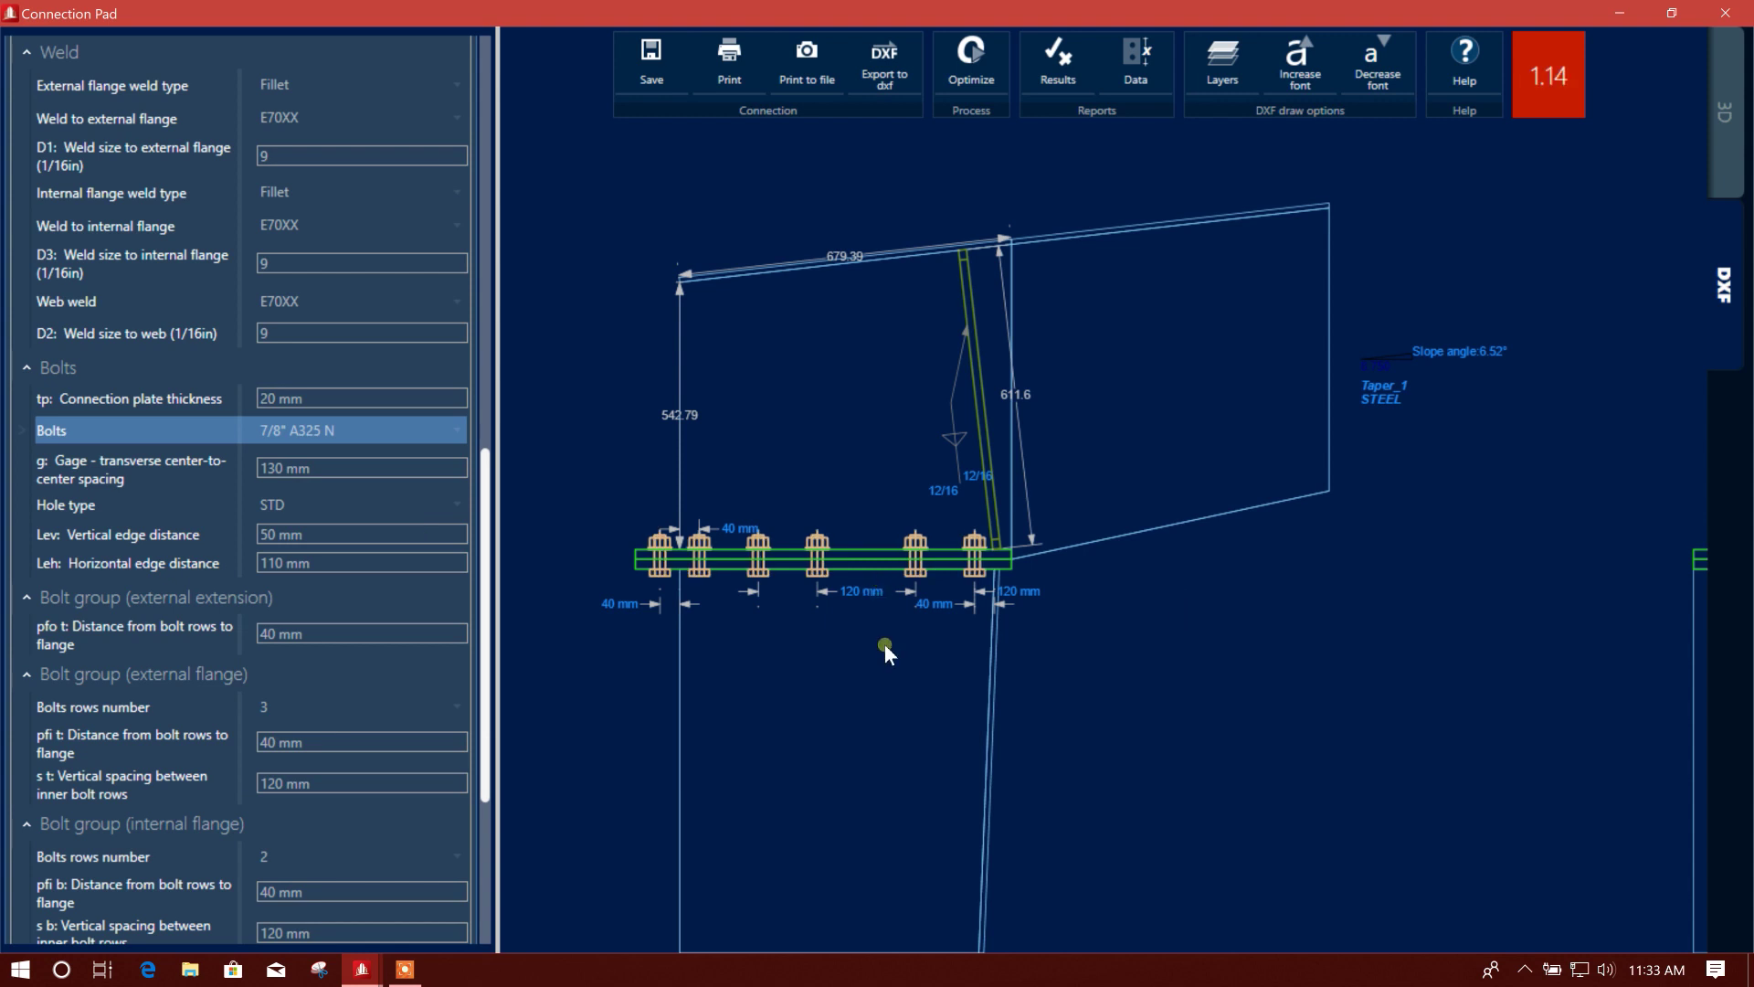
left_click(446, 426)
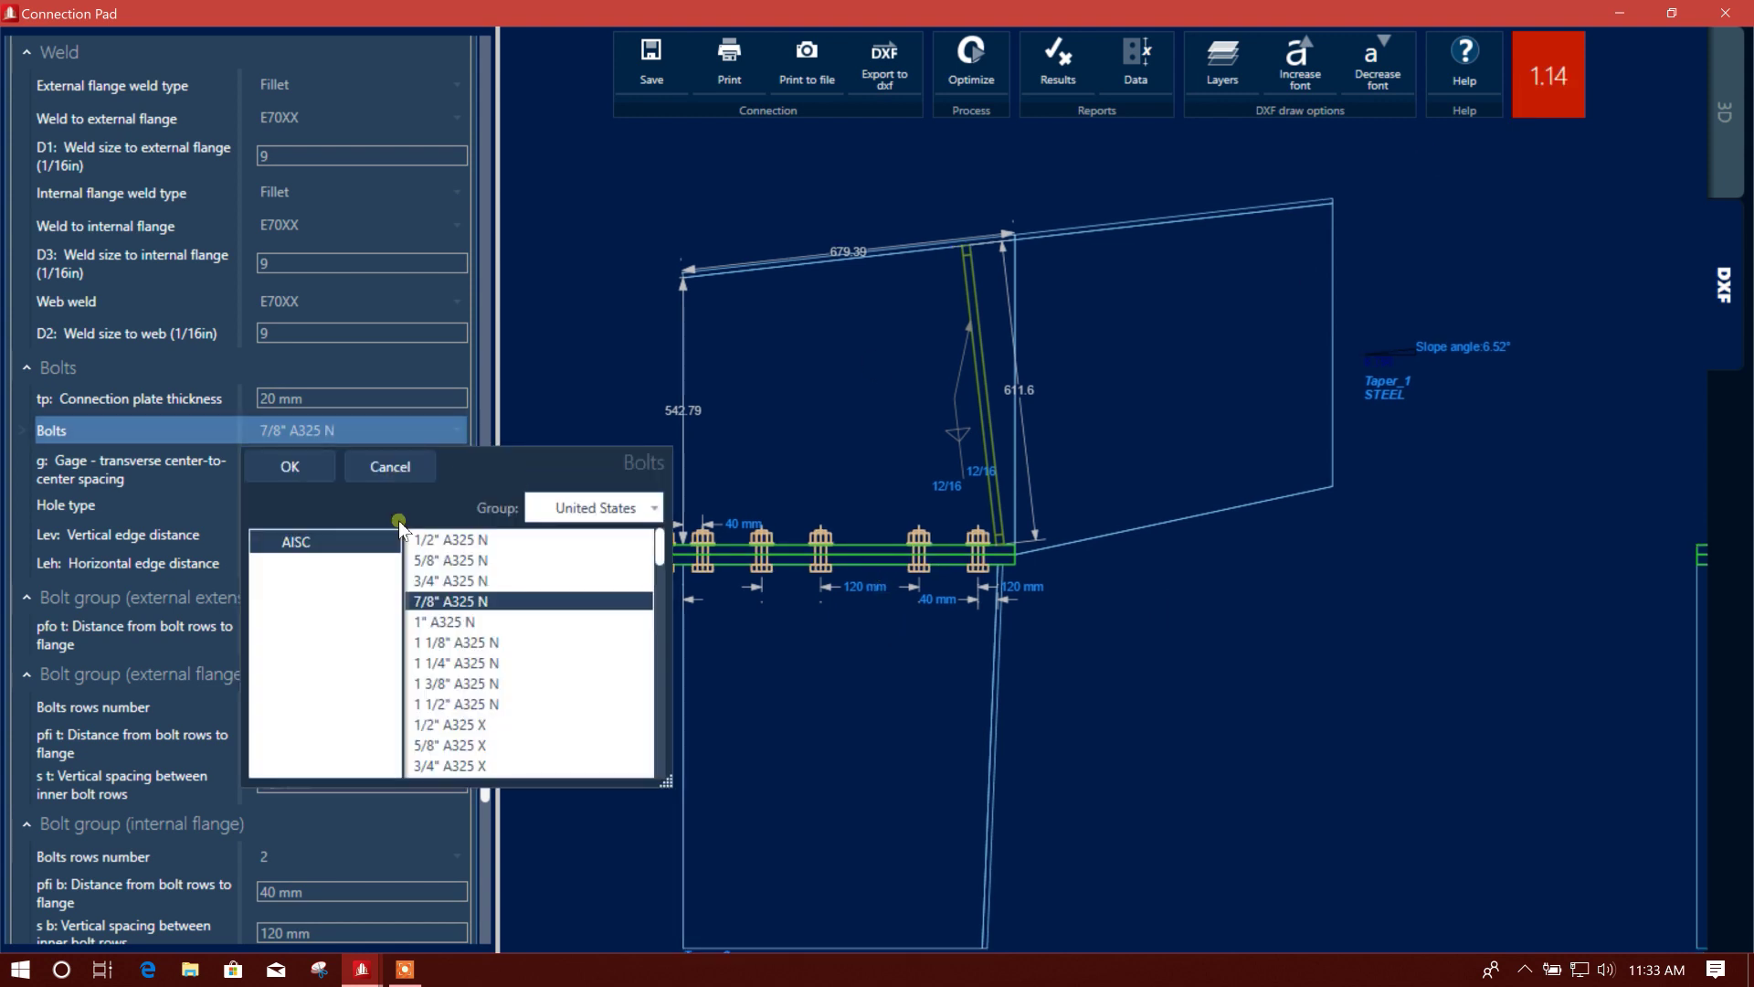
left_click(461, 623)
left_click(289, 466)
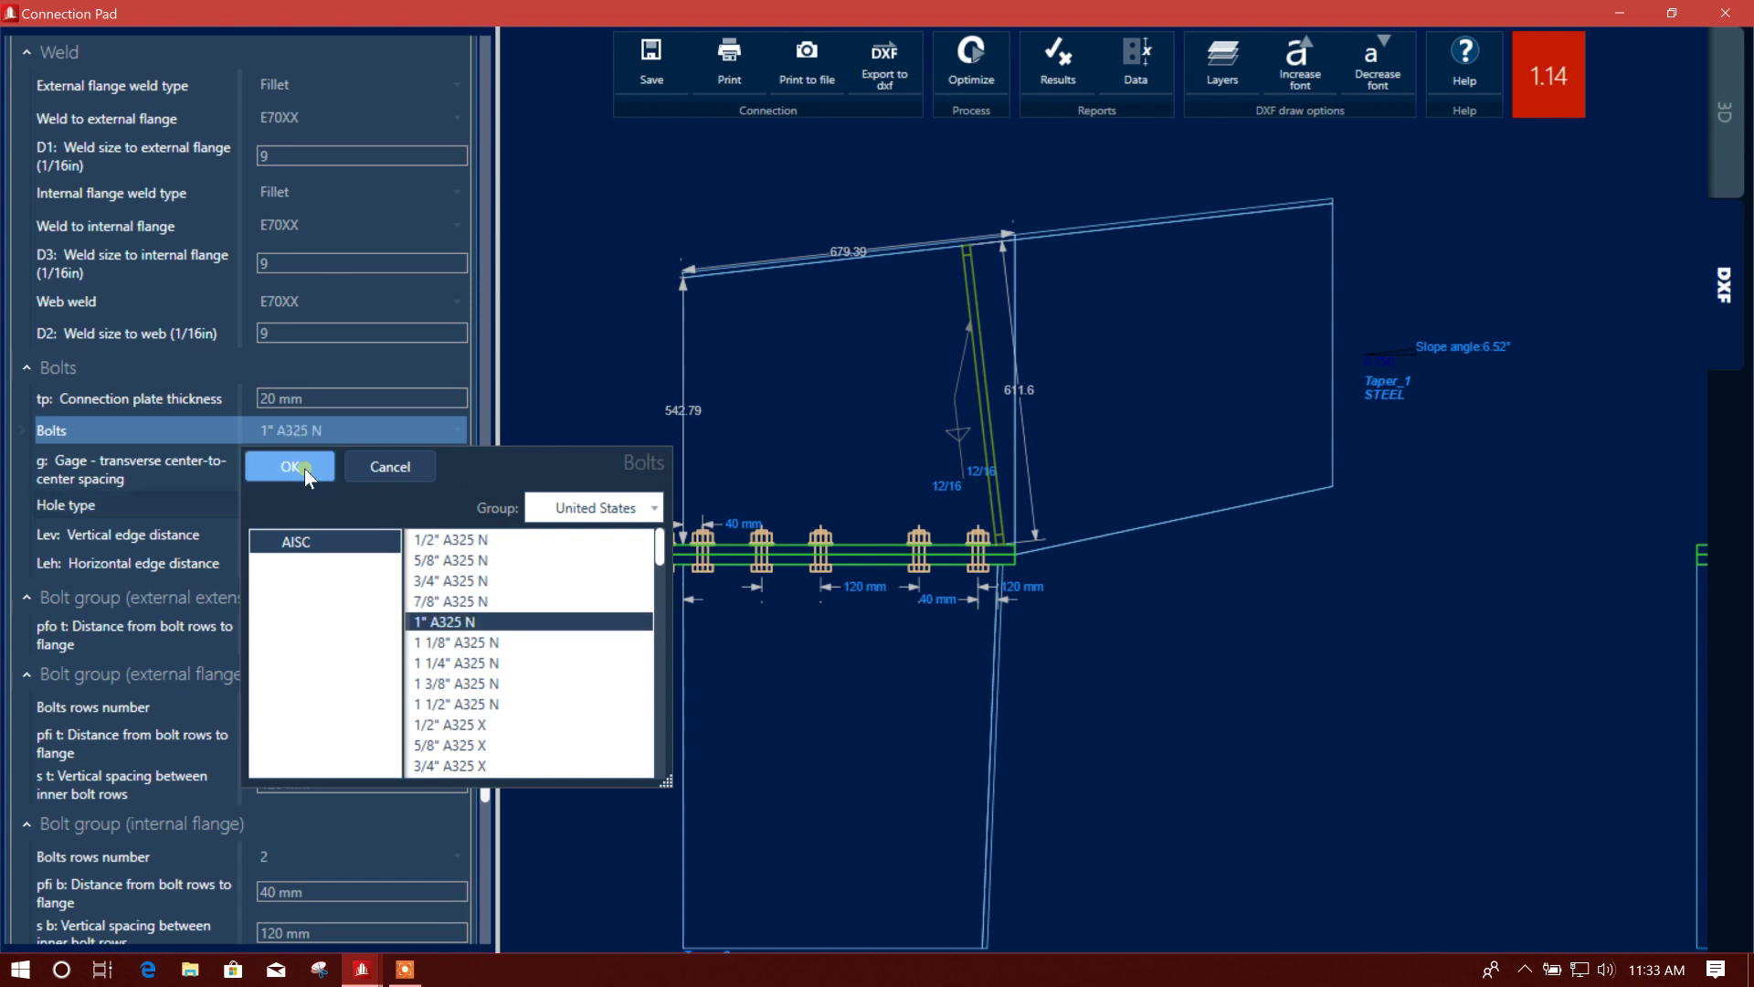
Step: Set both flange bolt distances, pfi t and pfi b, to 50 mm
scroll(733, 537, "up", 1)
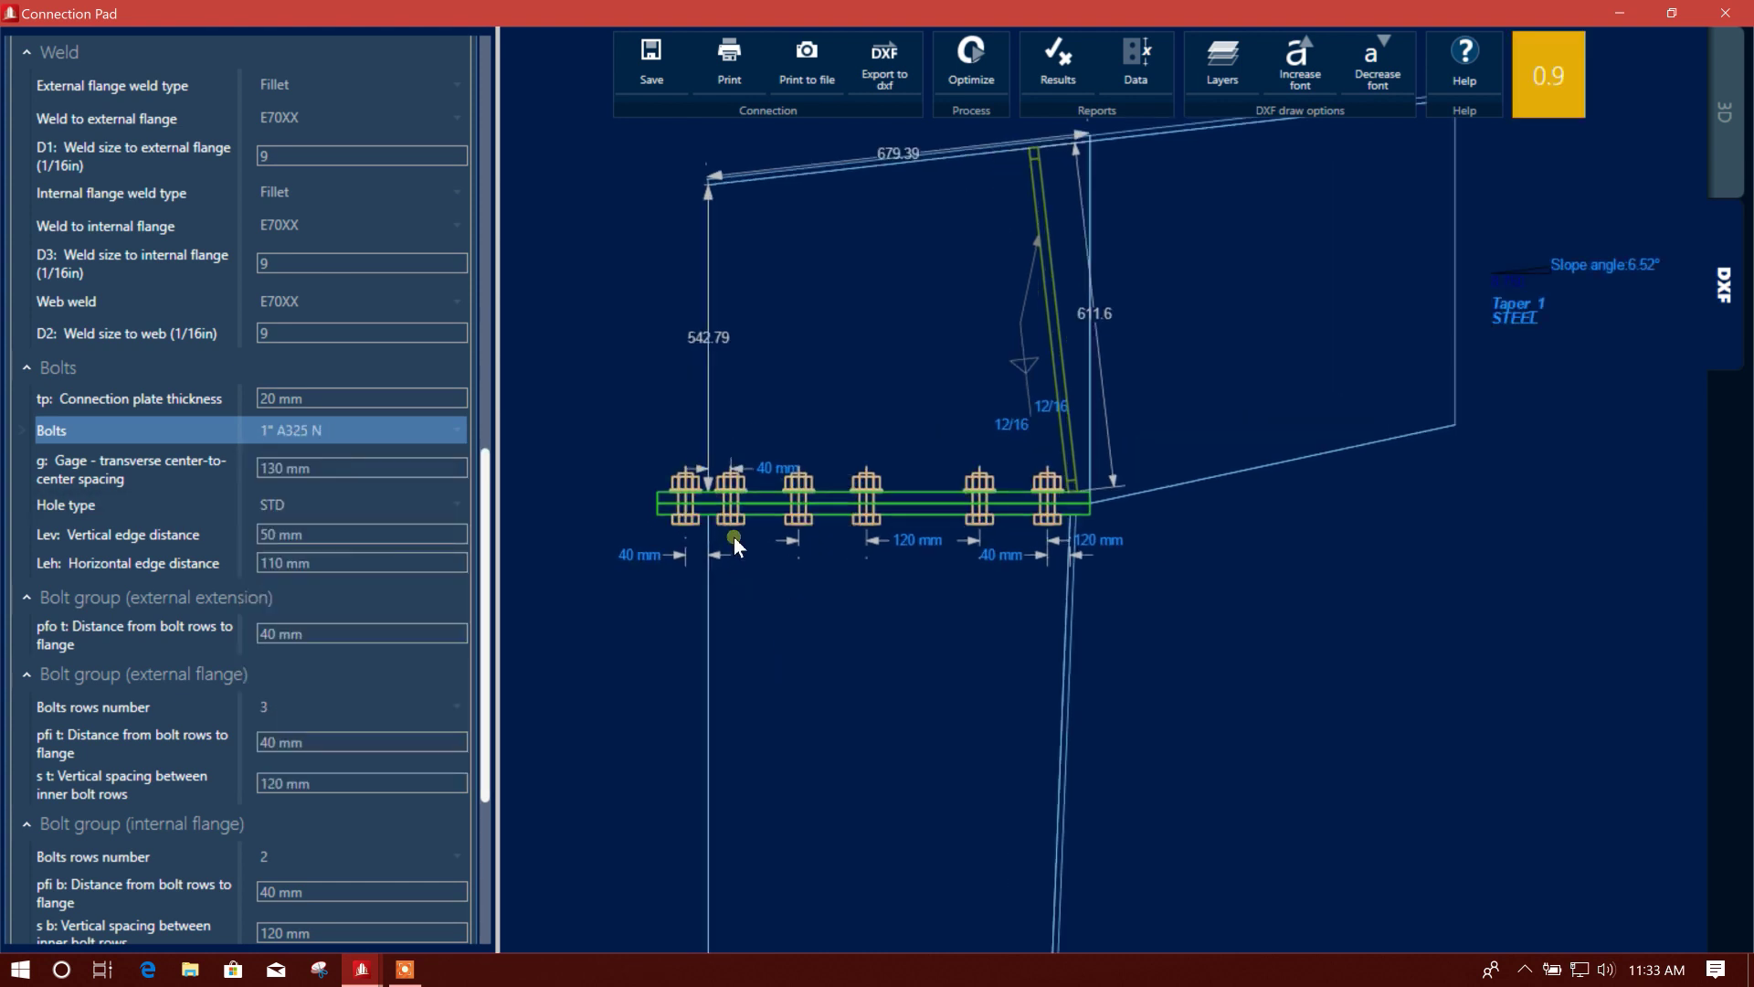
scroll(733, 537, "up", 1)
scroll(1094, 574, "up", 1)
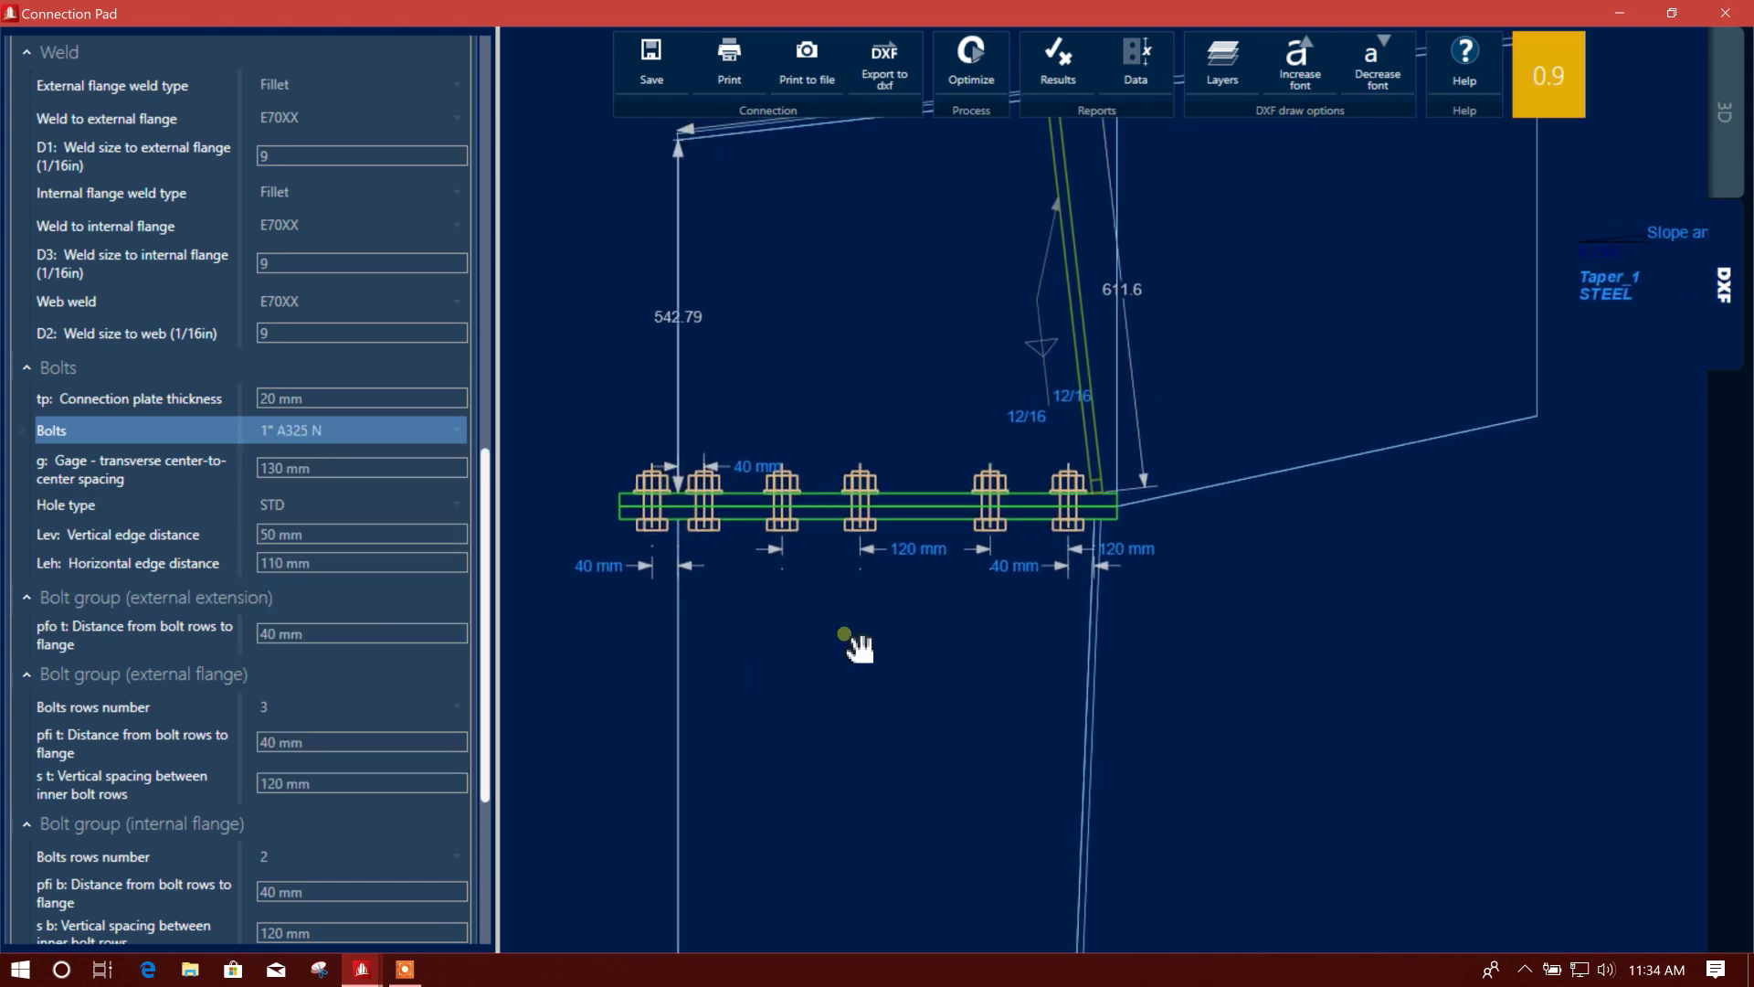
left_click_drag(841, 638, 832, 684)
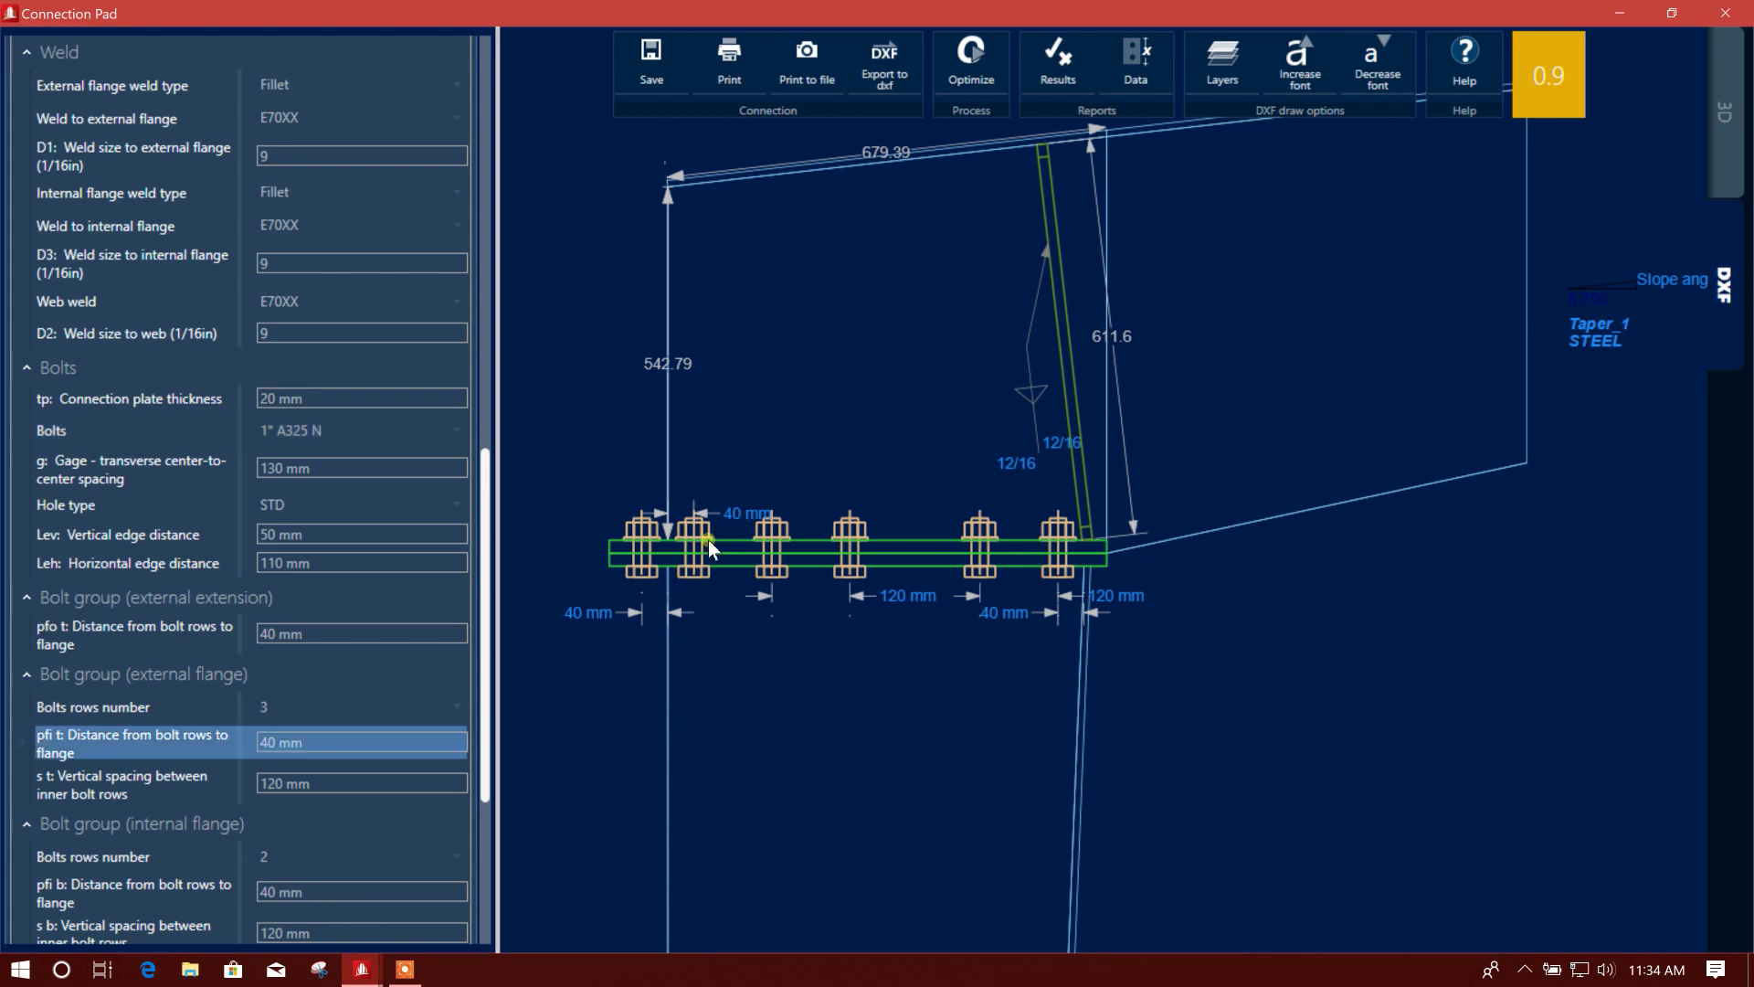
left_click(321, 743)
type("50")
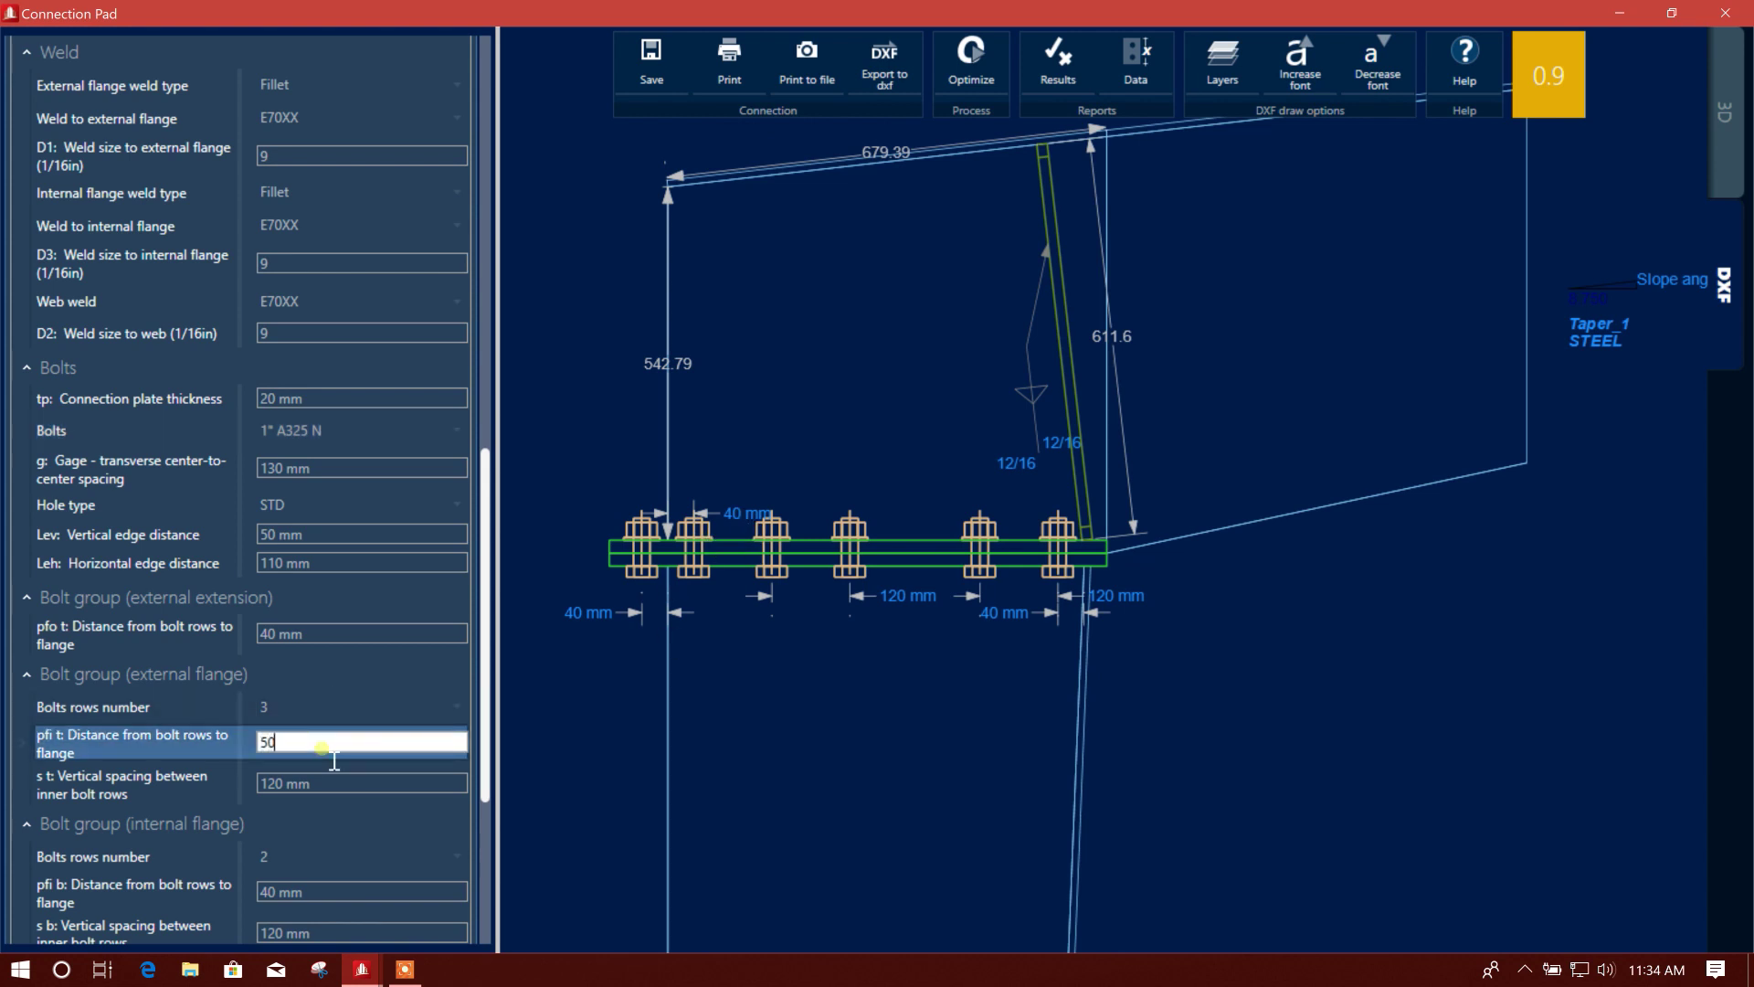
key("Tab")
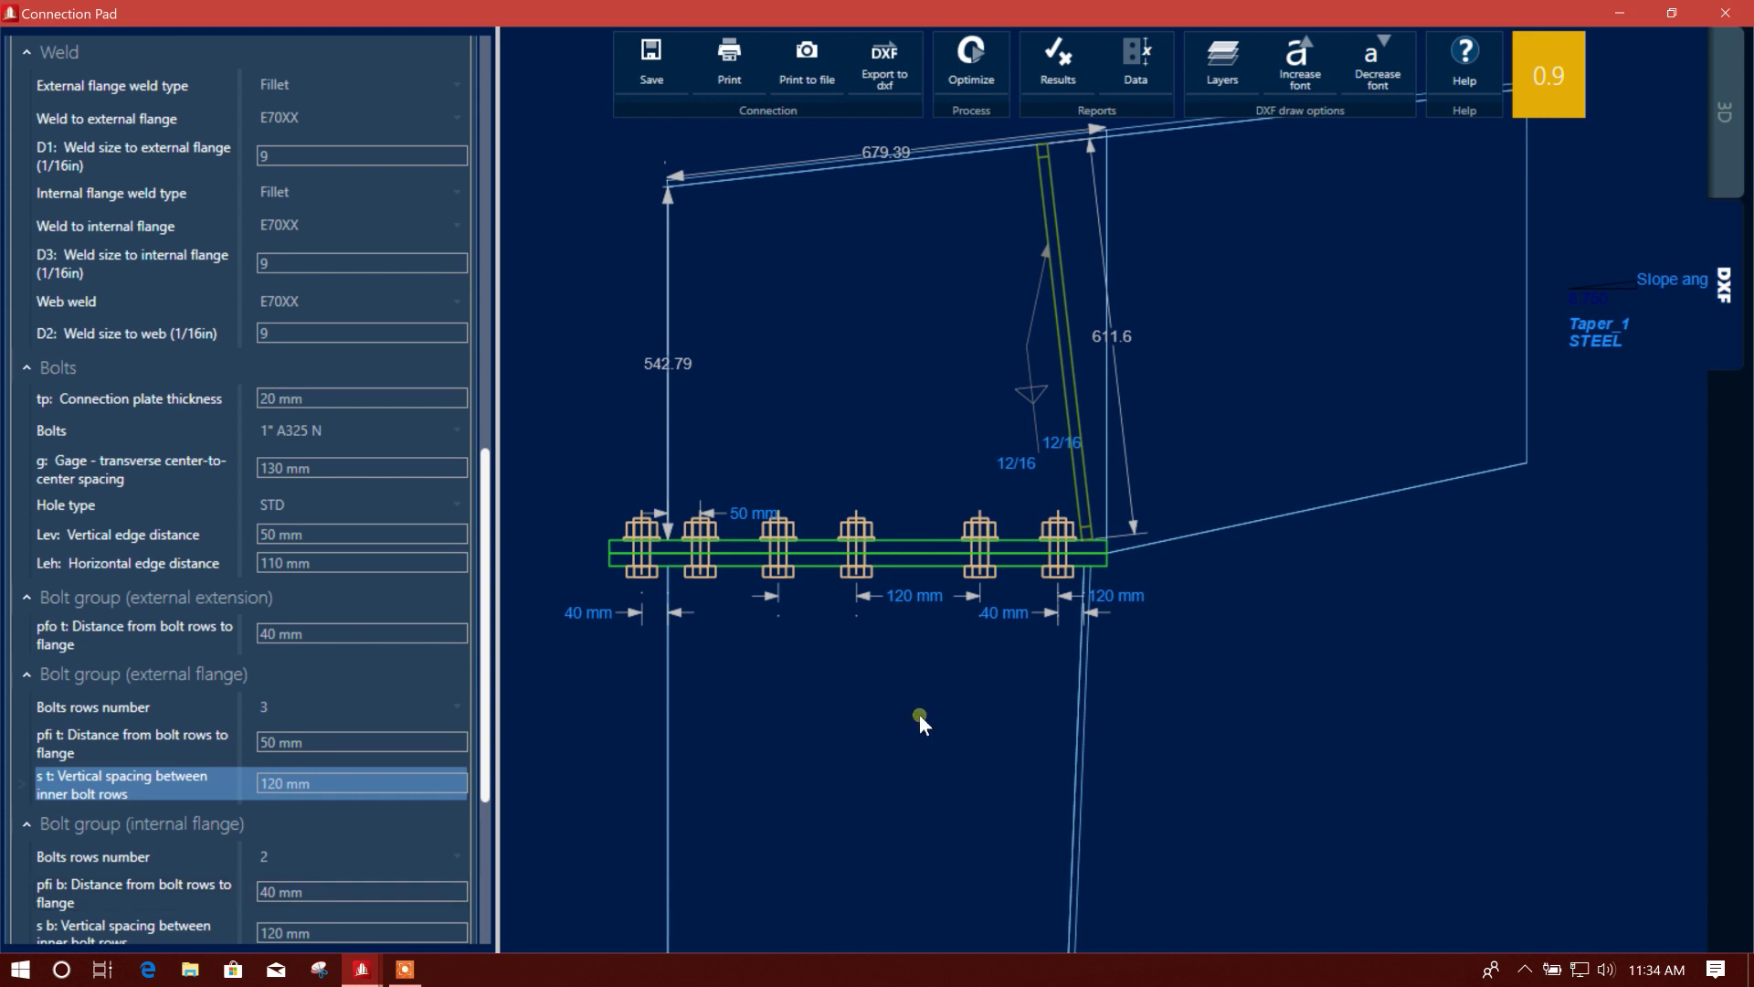
left_click(1076, 579)
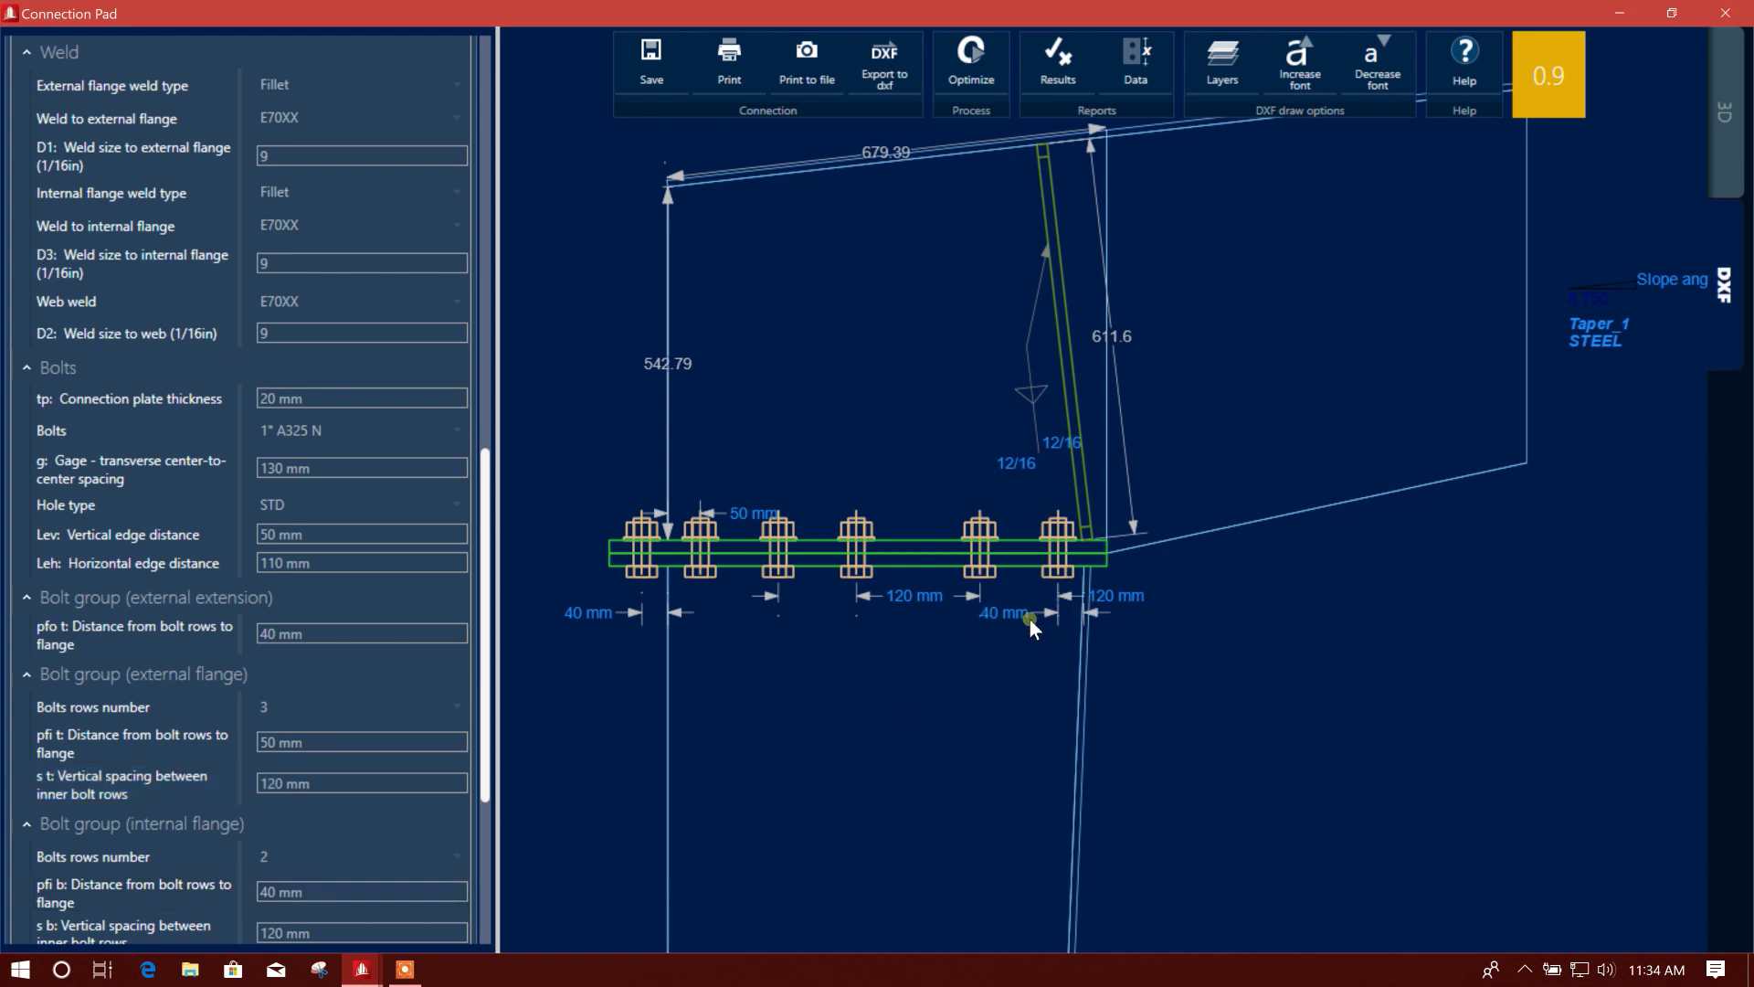
left_click(389, 891)
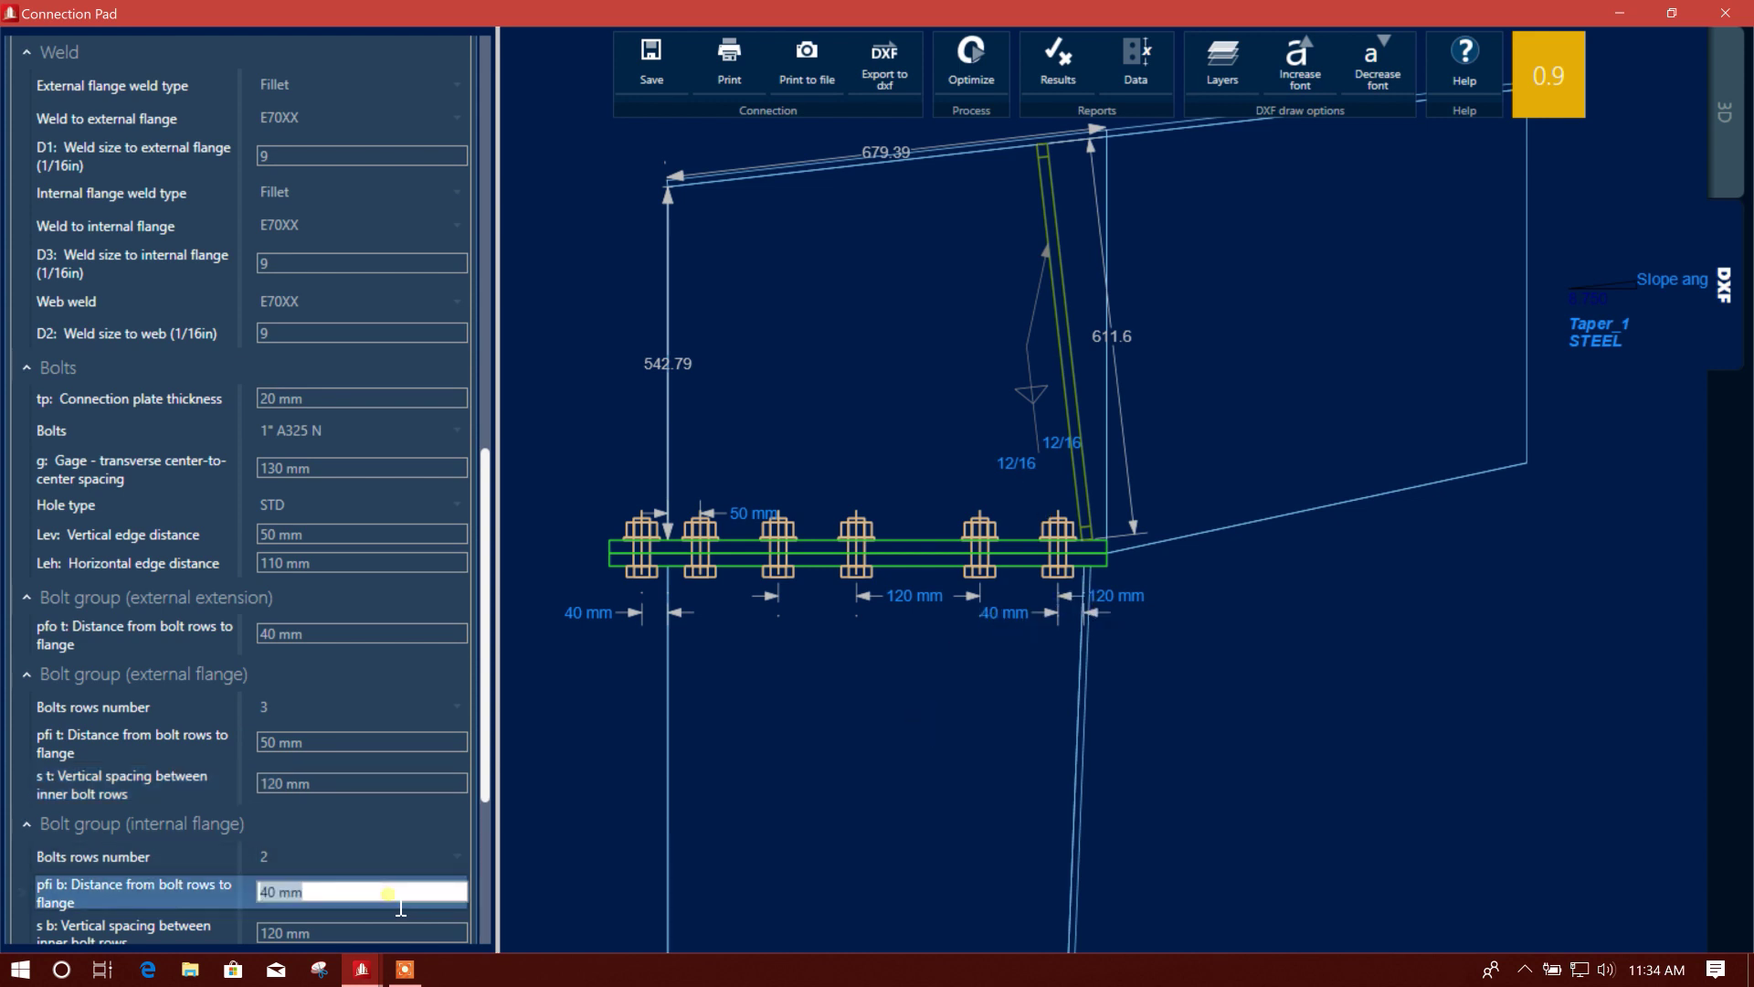
type("50")
key("Tab")
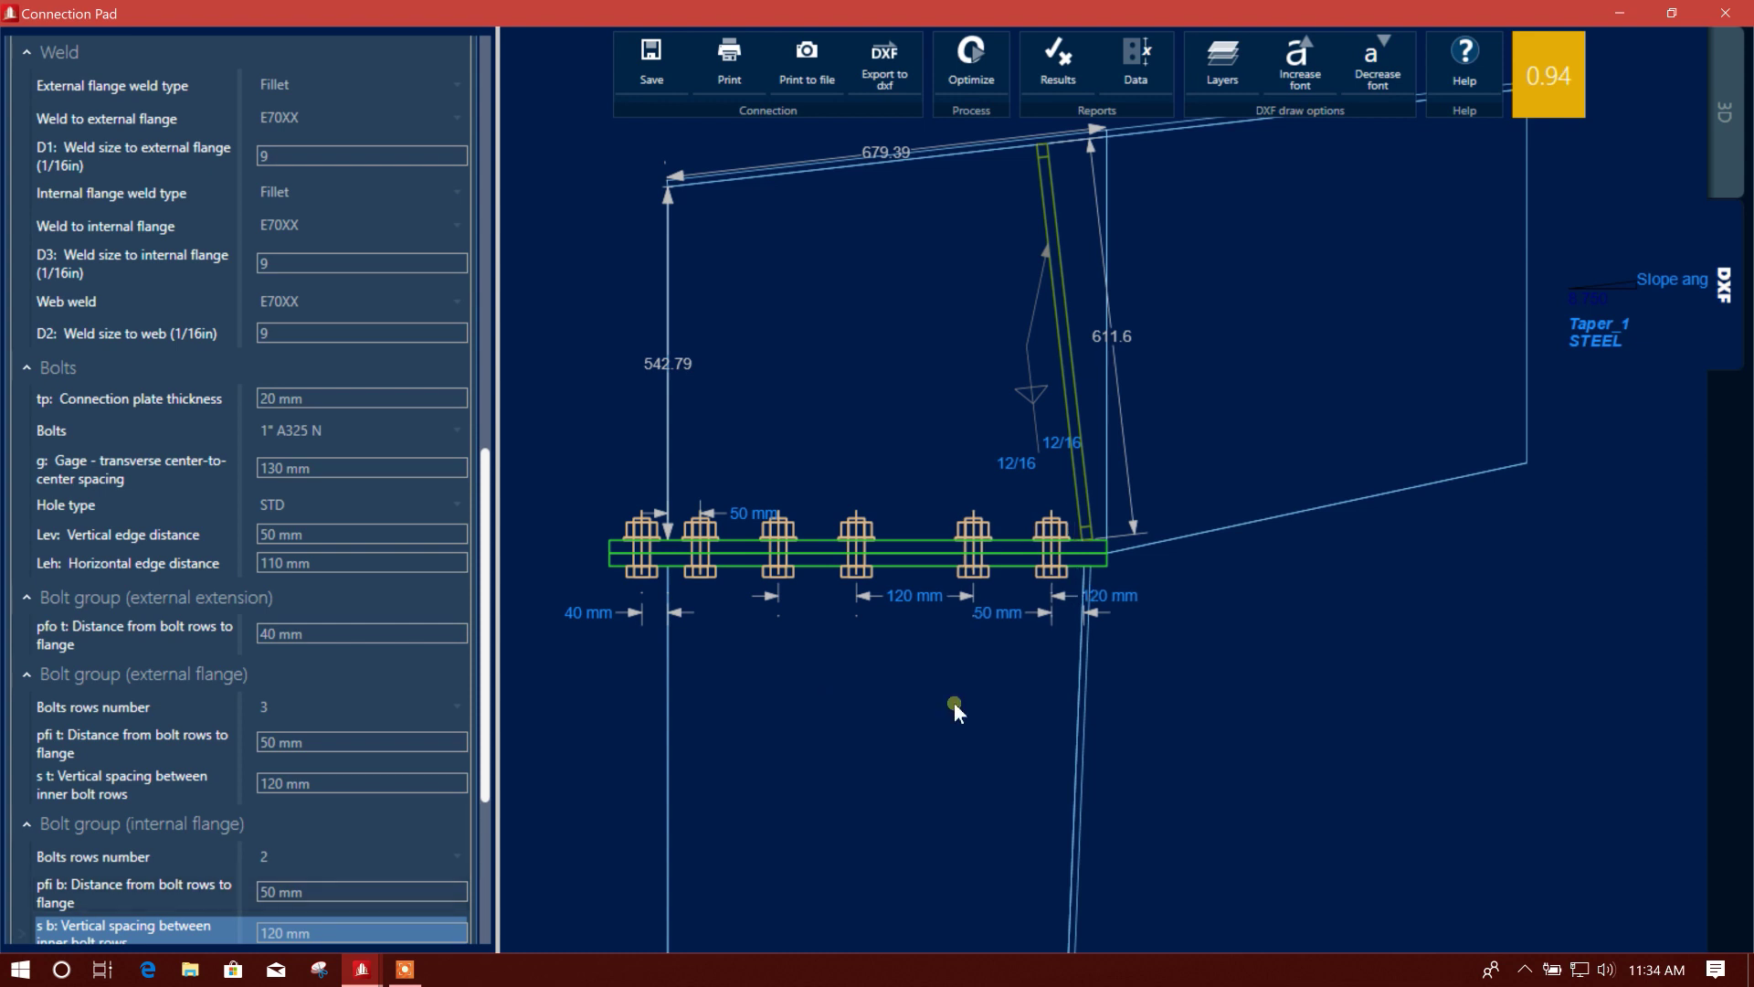
left_click(972, 694)
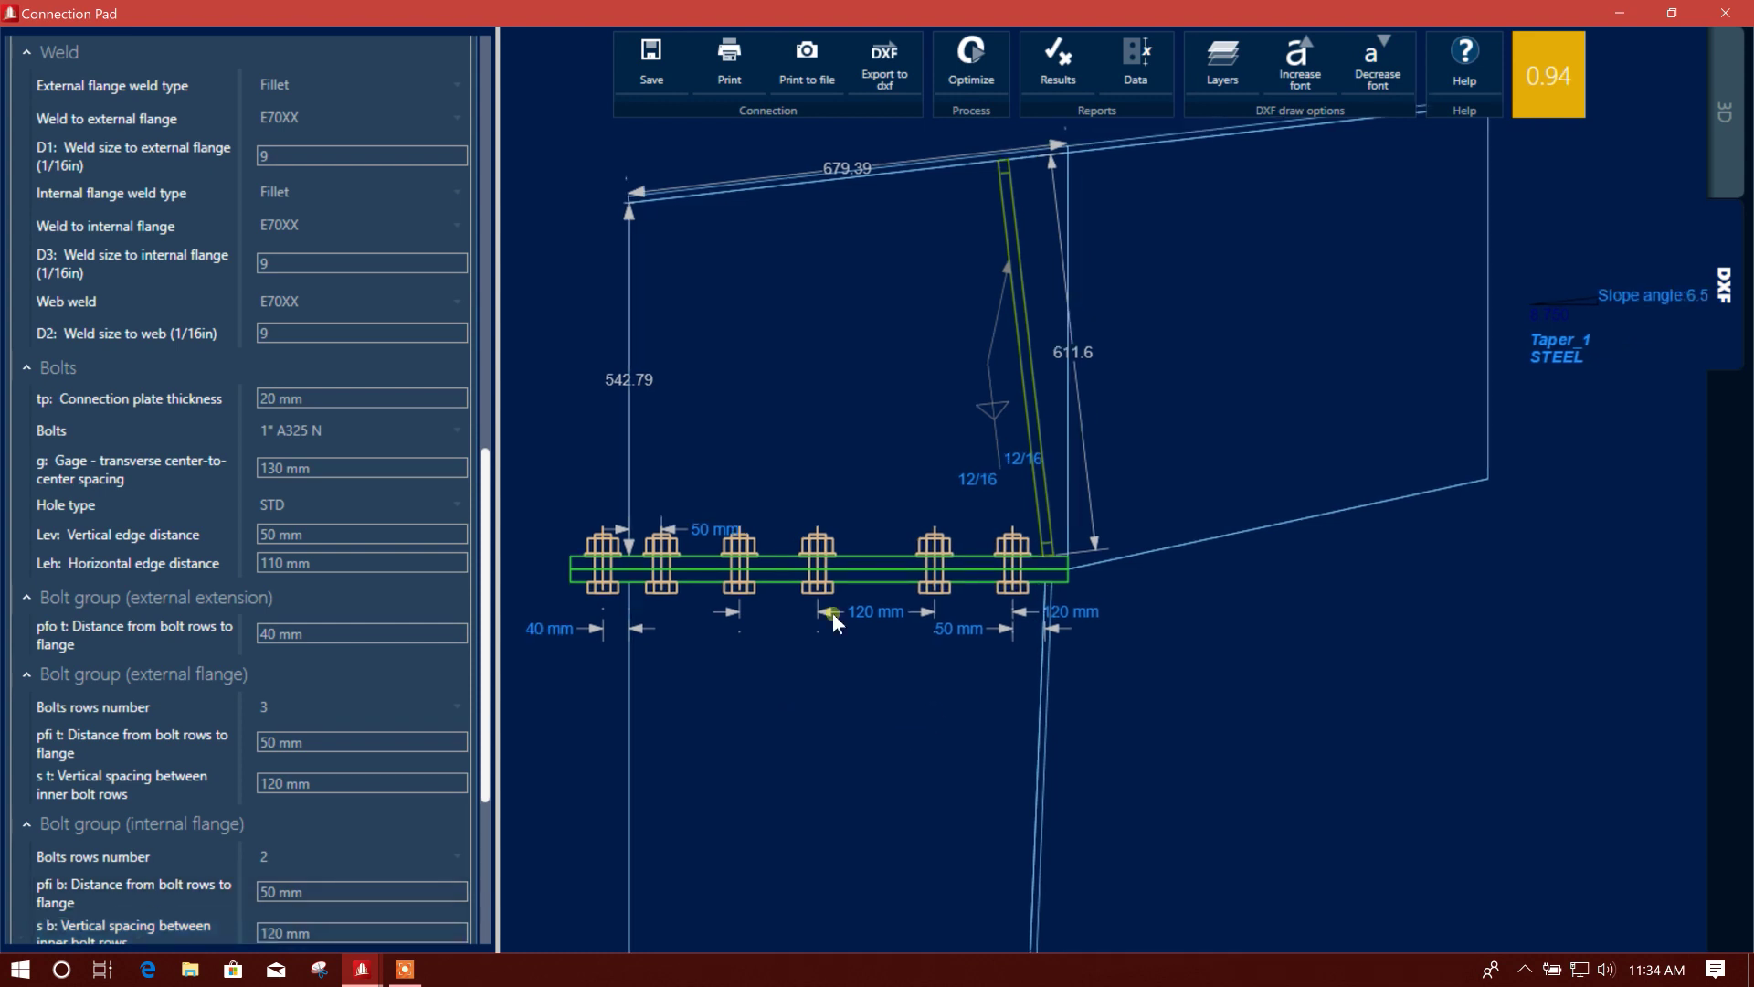
Step: Set both inner-row bolt spacings, s t and s b, to 125 mm
left_click(357, 776)
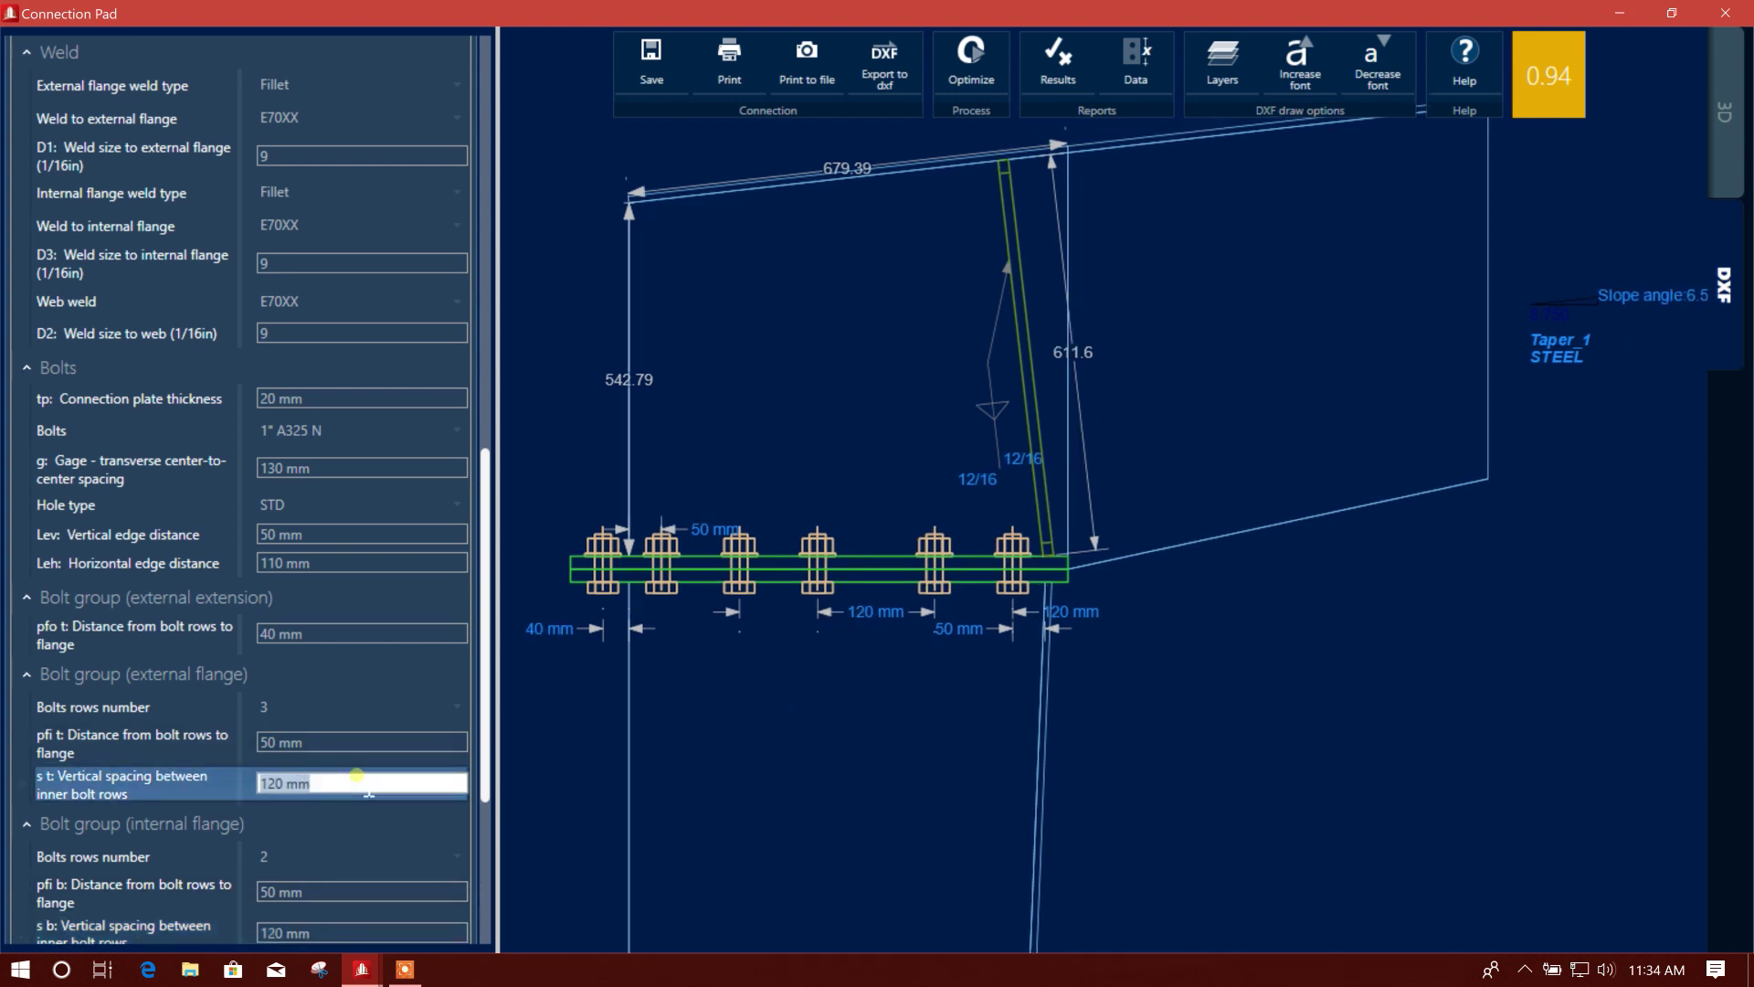
type("125")
key("Tab")
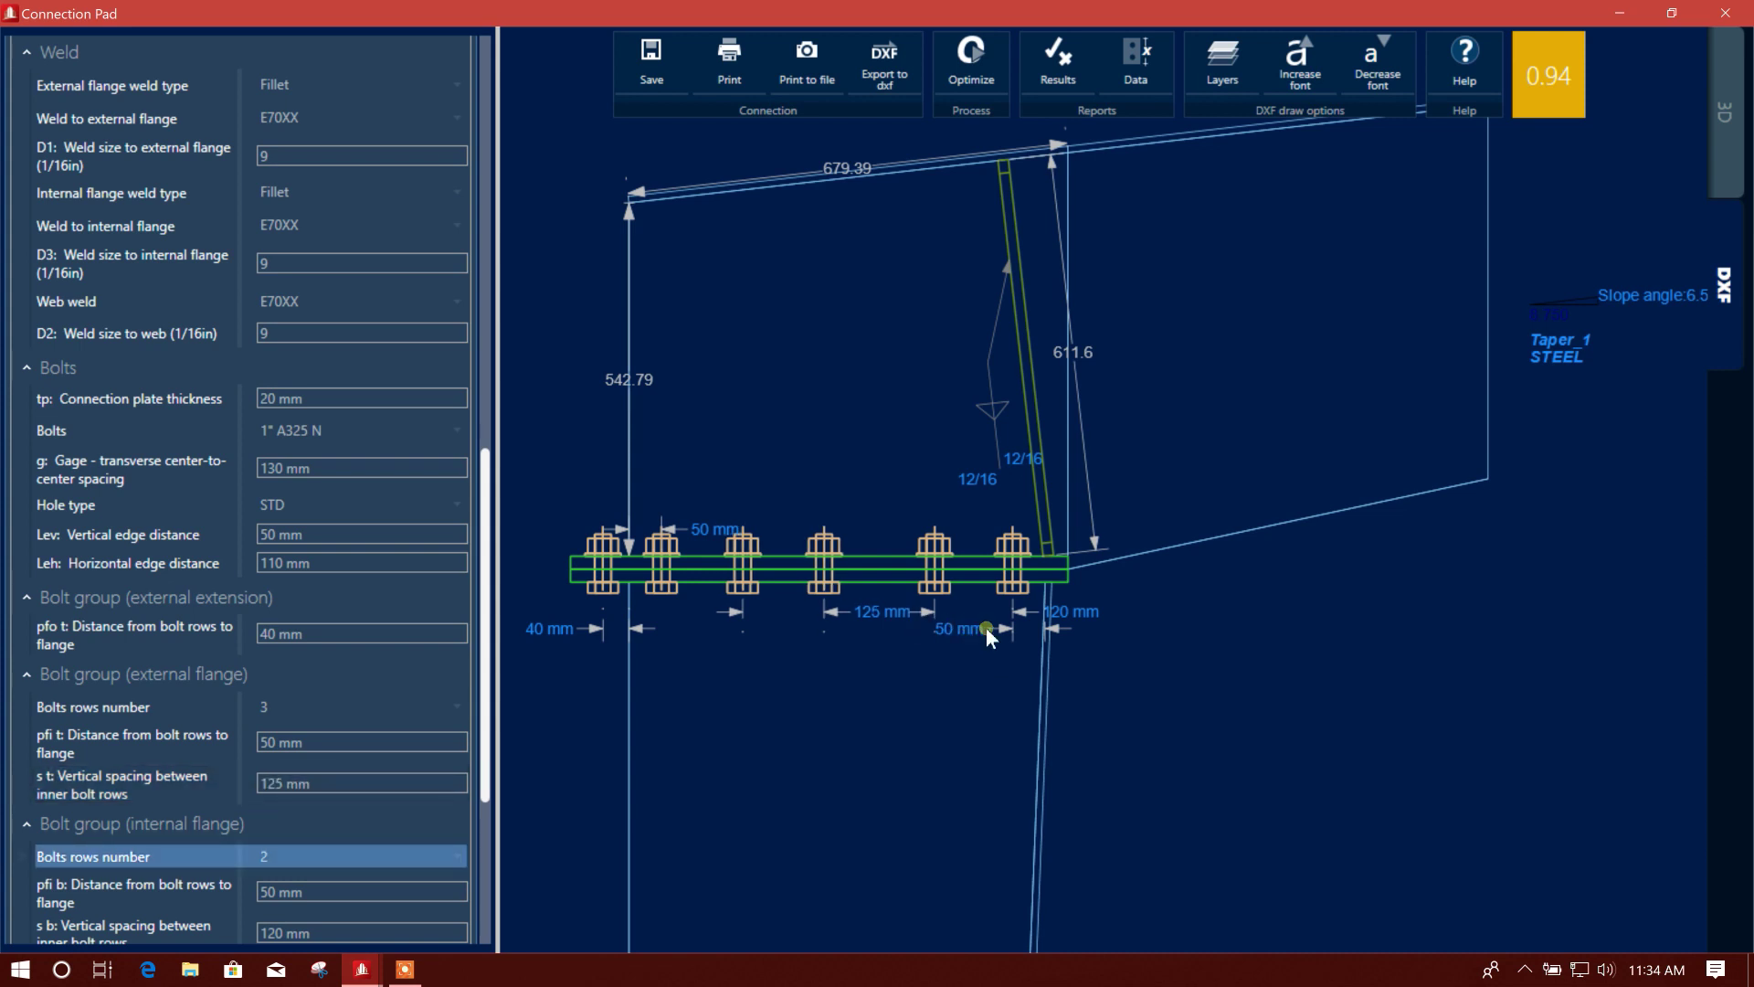
key("Tab")
key("Tab")
left_click(352, 927)
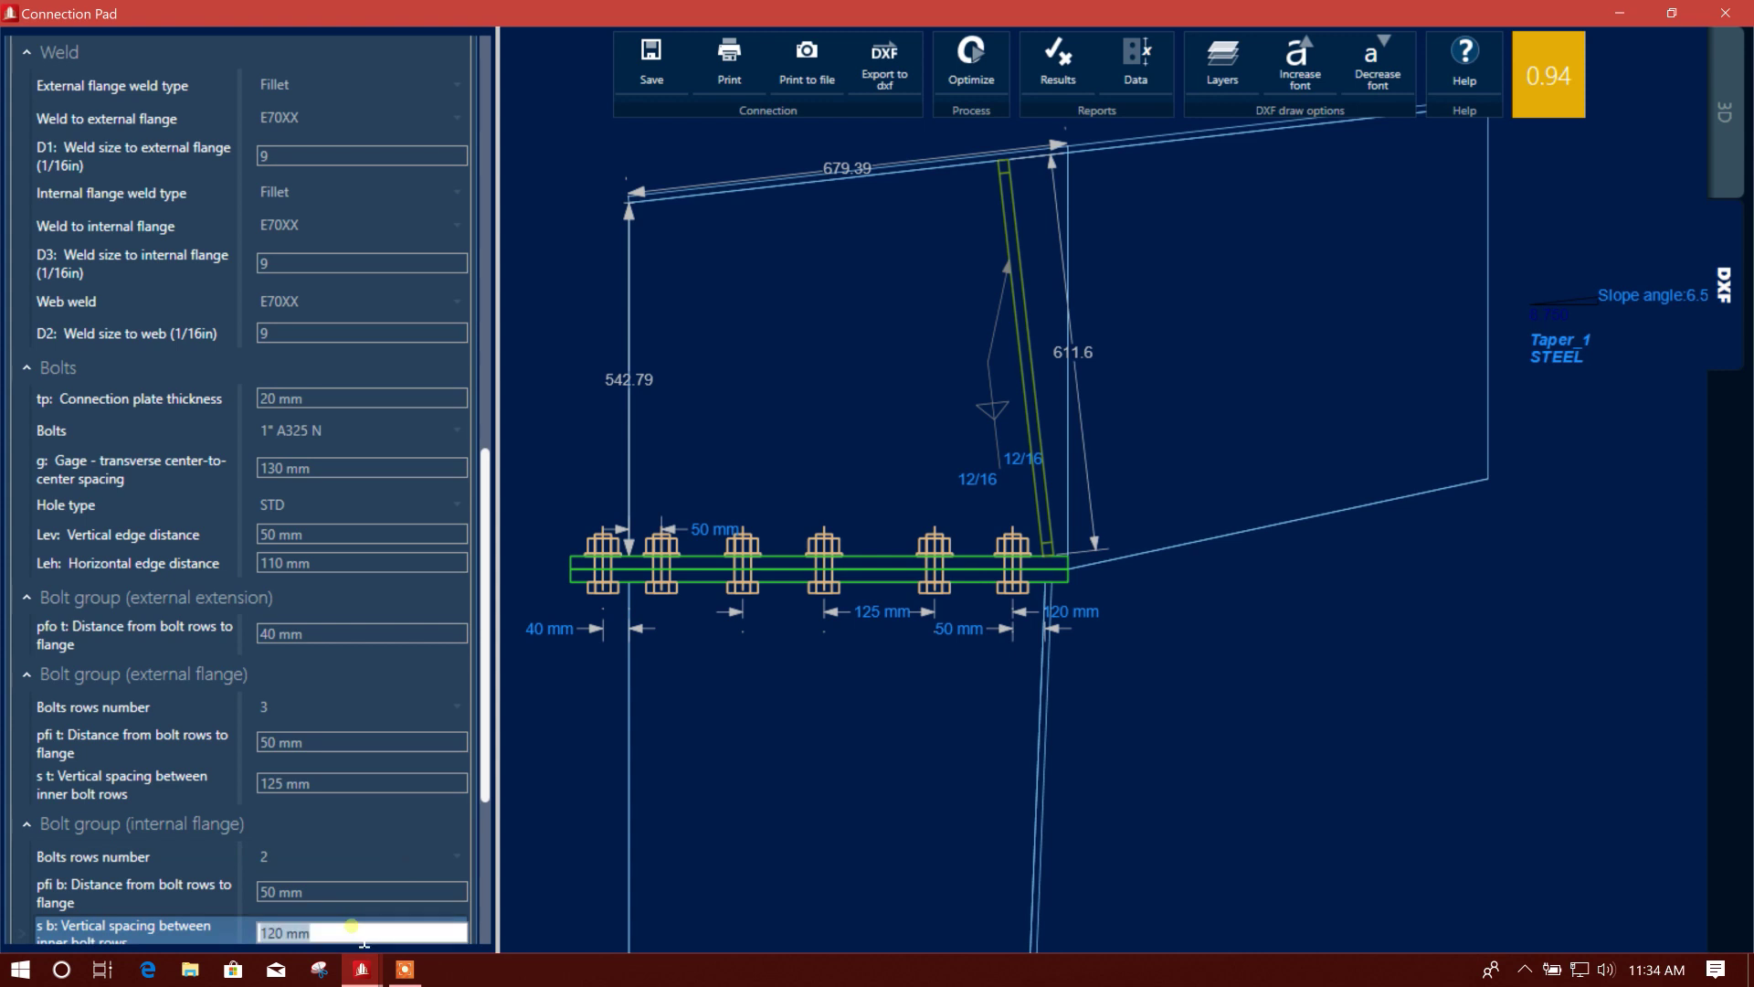
type("125")
key("Return")
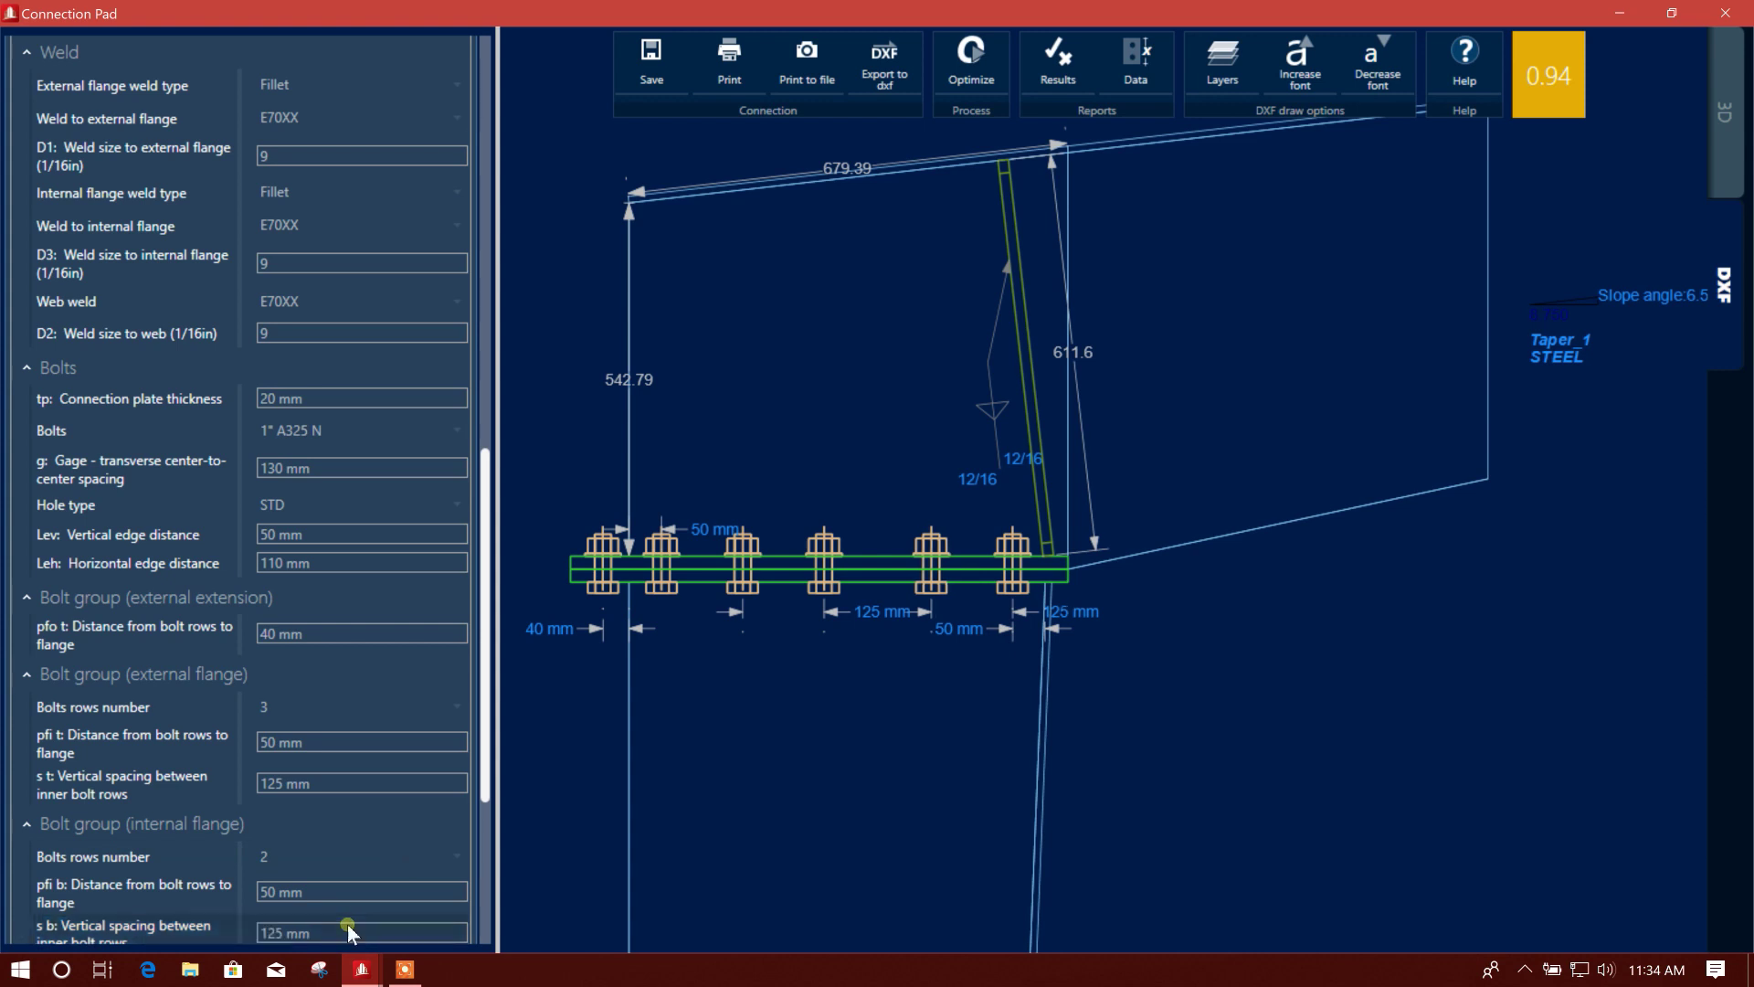
left_click_drag(1000, 696, 1143, 666)
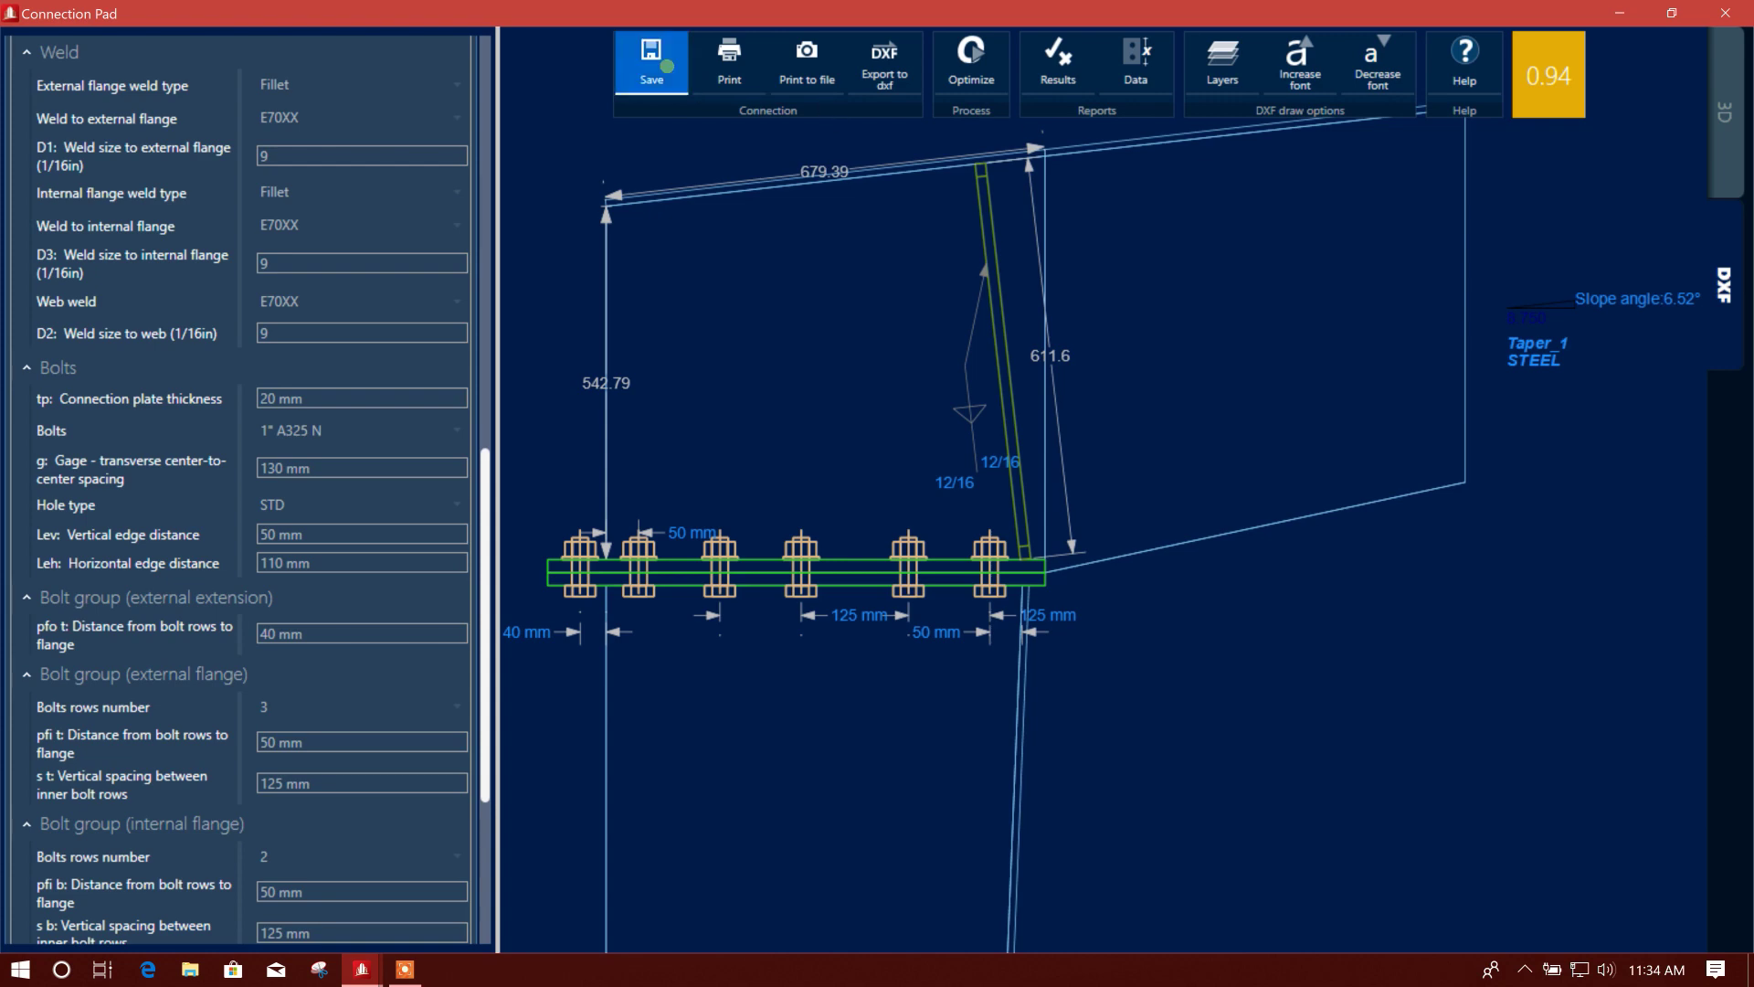
Step: Save the connection, open the results report and check the web thickness row (required 12.46)
left_click(655, 64)
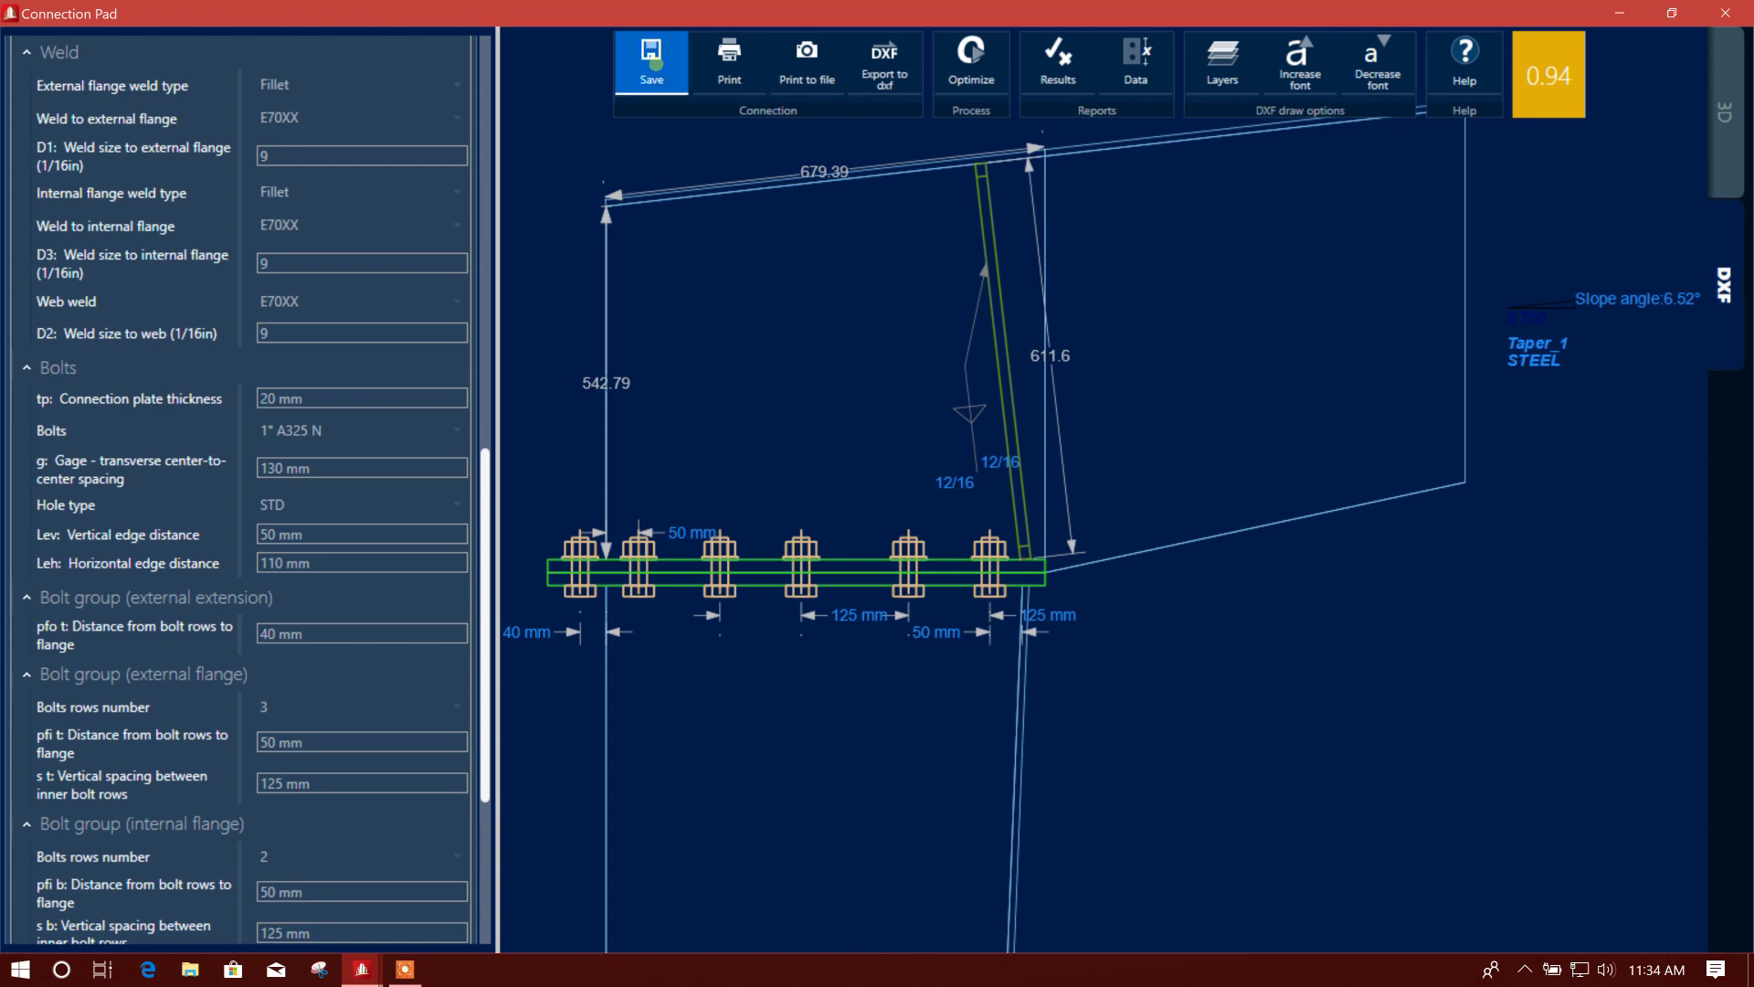
left_click(1060, 91)
scroll(964, 445, "down", 5)
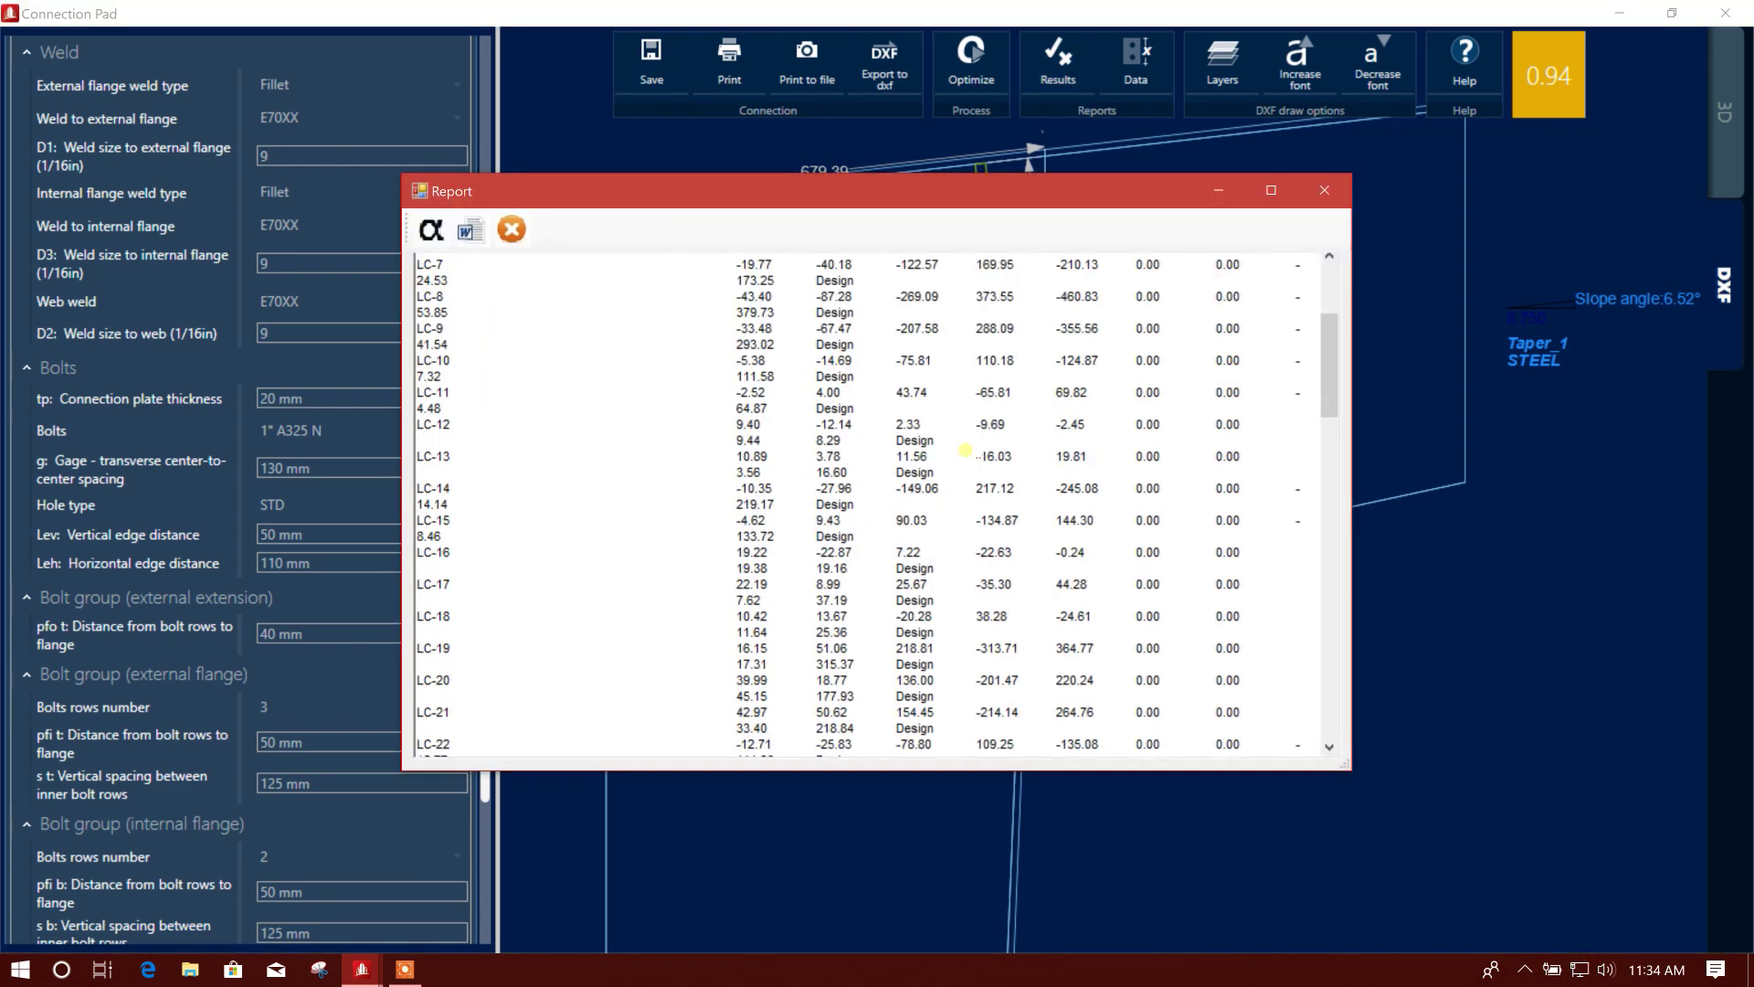
scroll(964, 445, "down", 5)
scroll(964, 445, "down", 5)
scroll(963, 445, "up", 3)
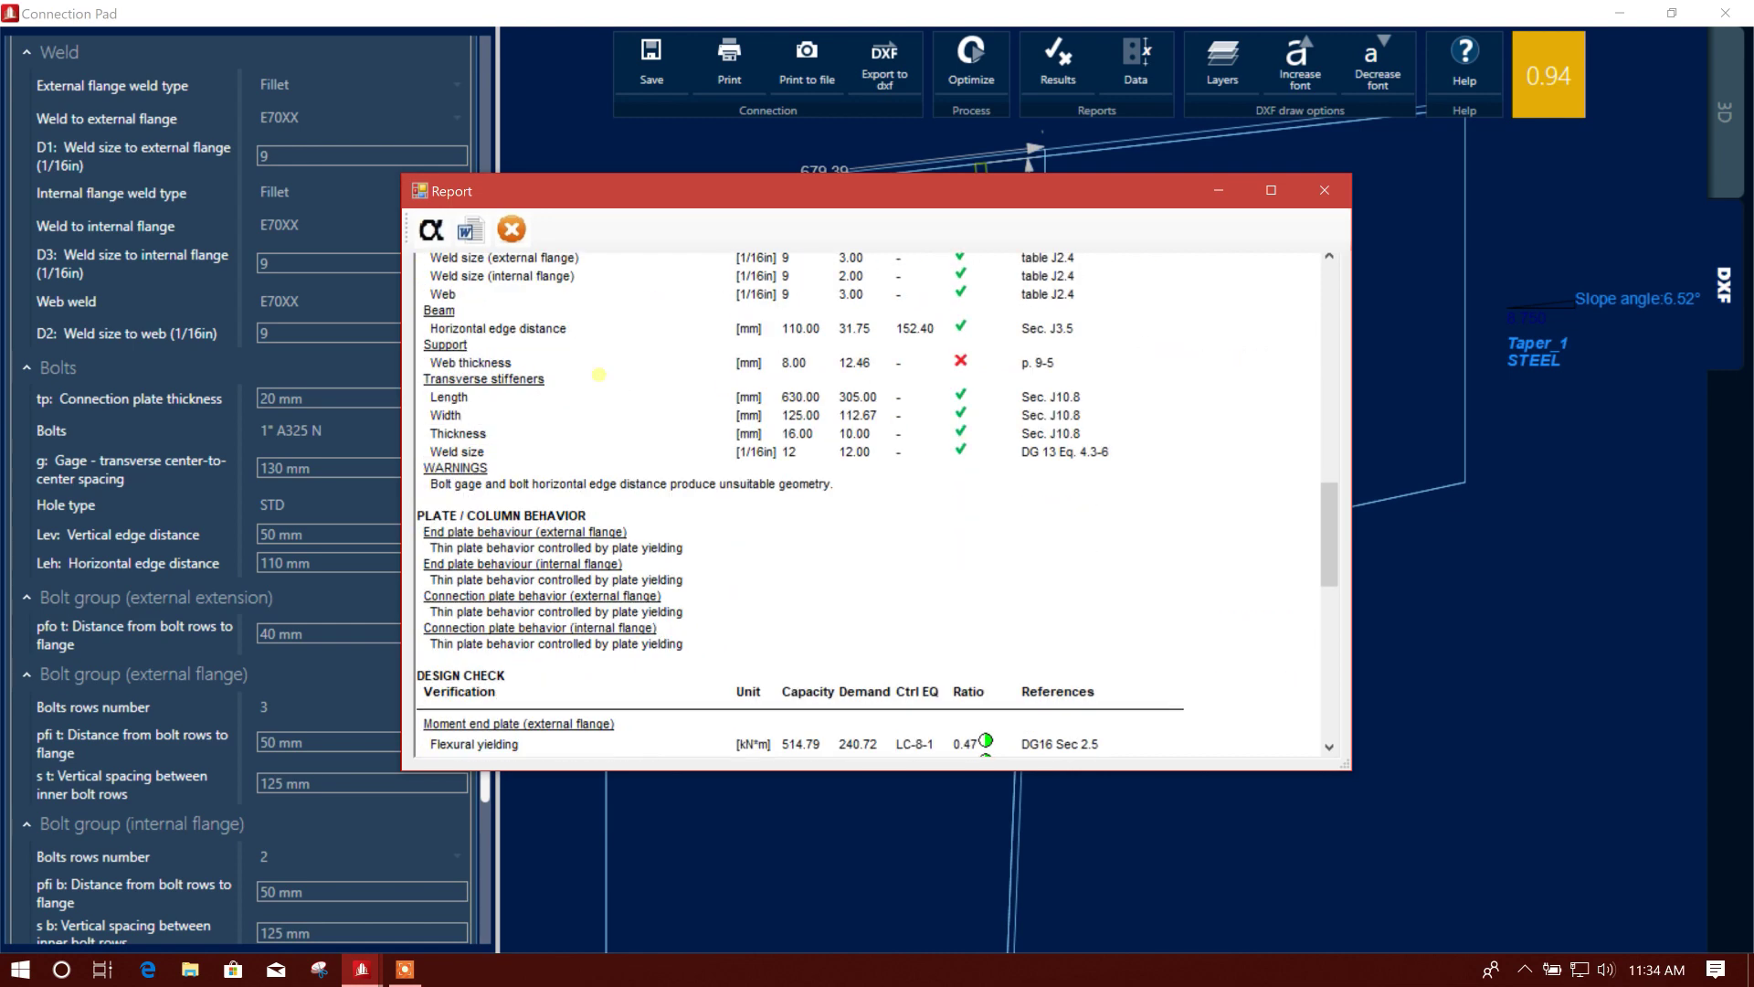
scroll(461, 363, "up", 2)
left_click_drag(761, 493, 900, 494)
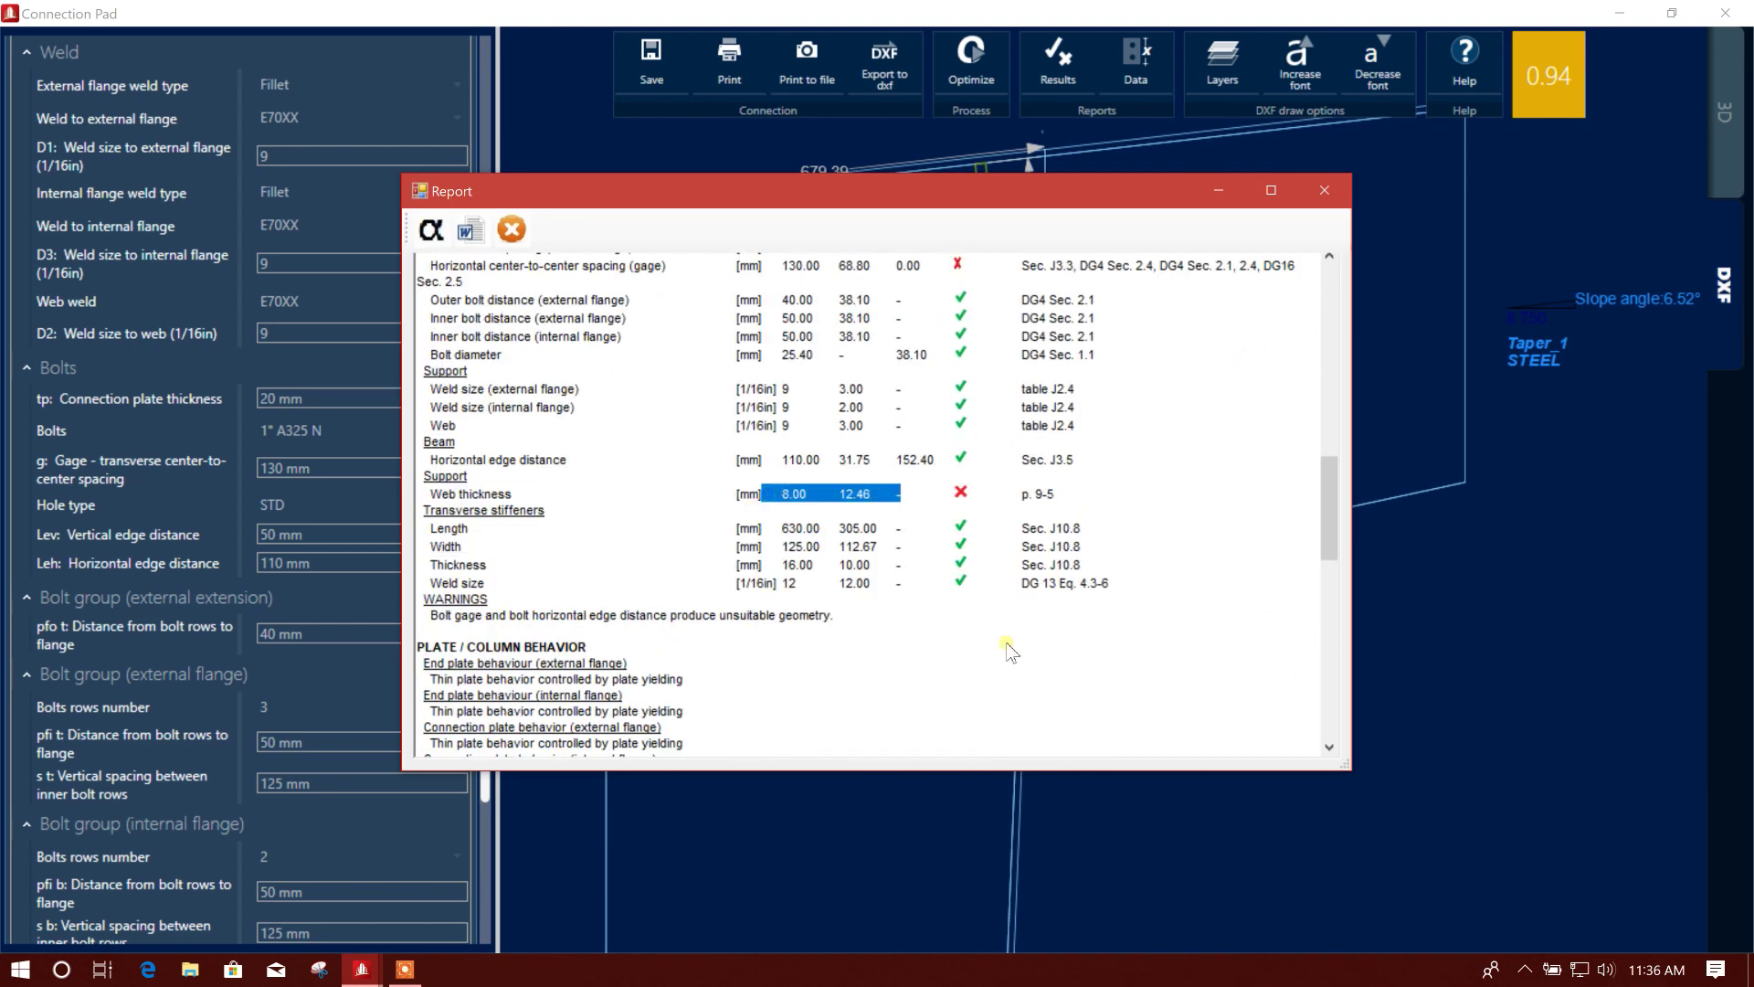
triple_click(803, 495)
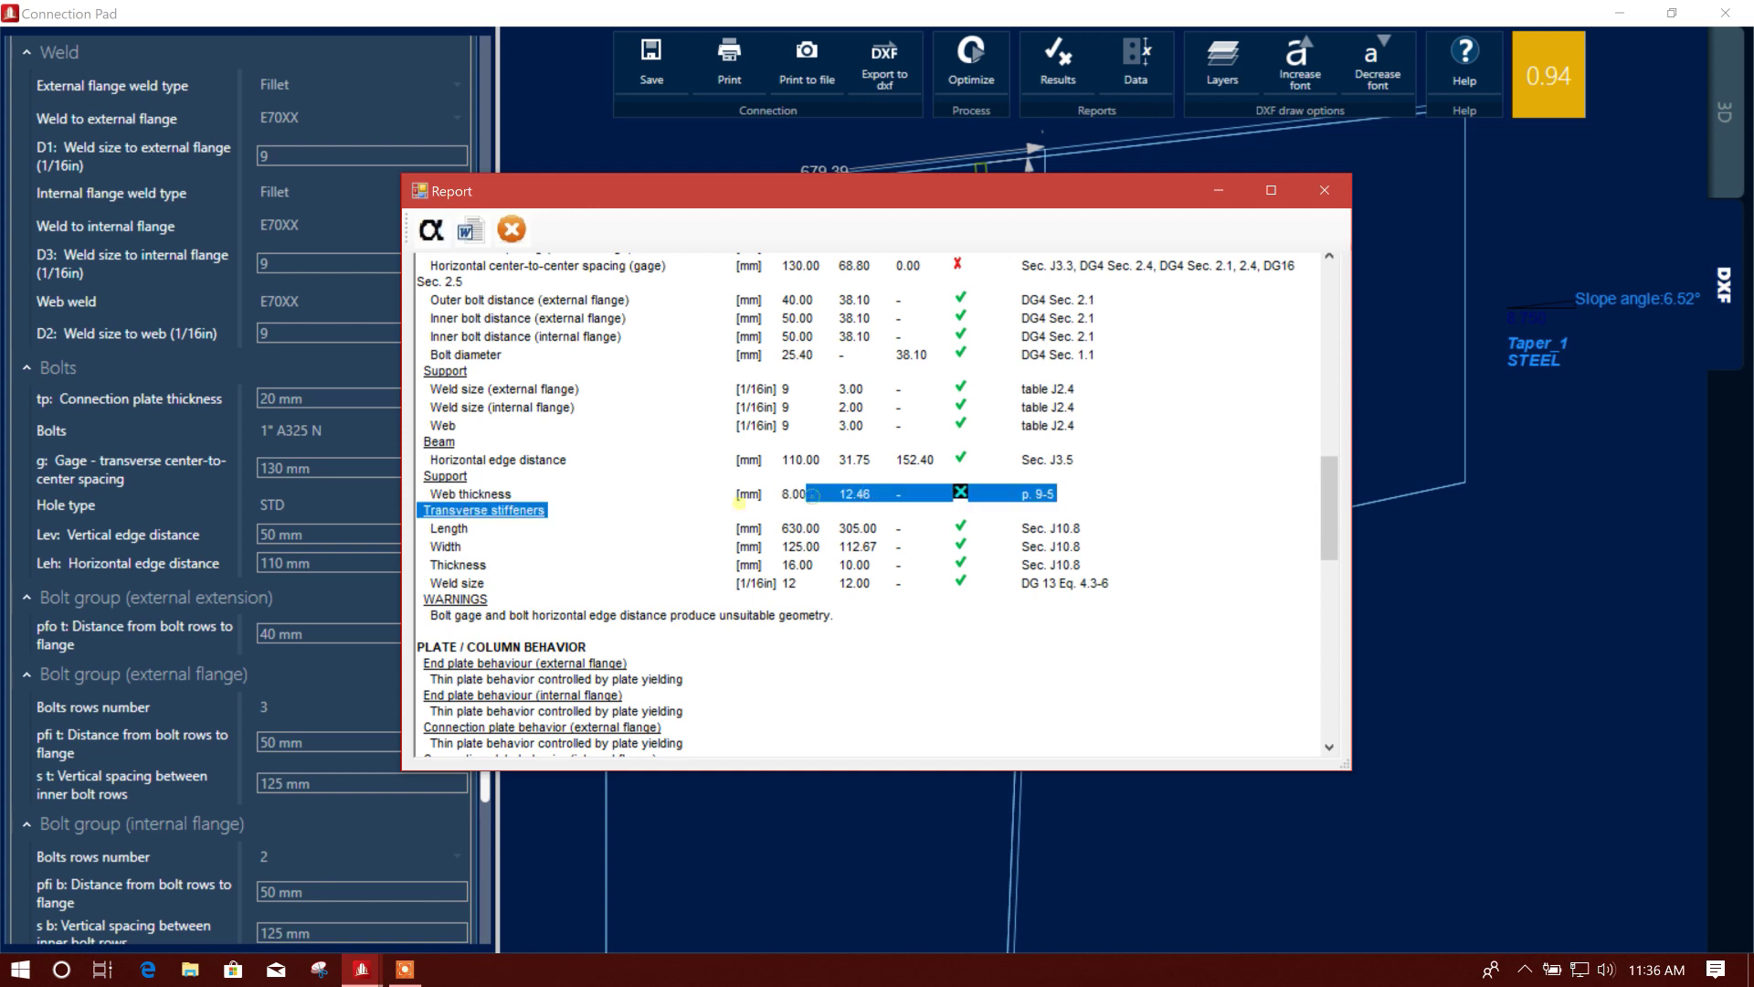
left_click(806, 494)
double_click(850, 494)
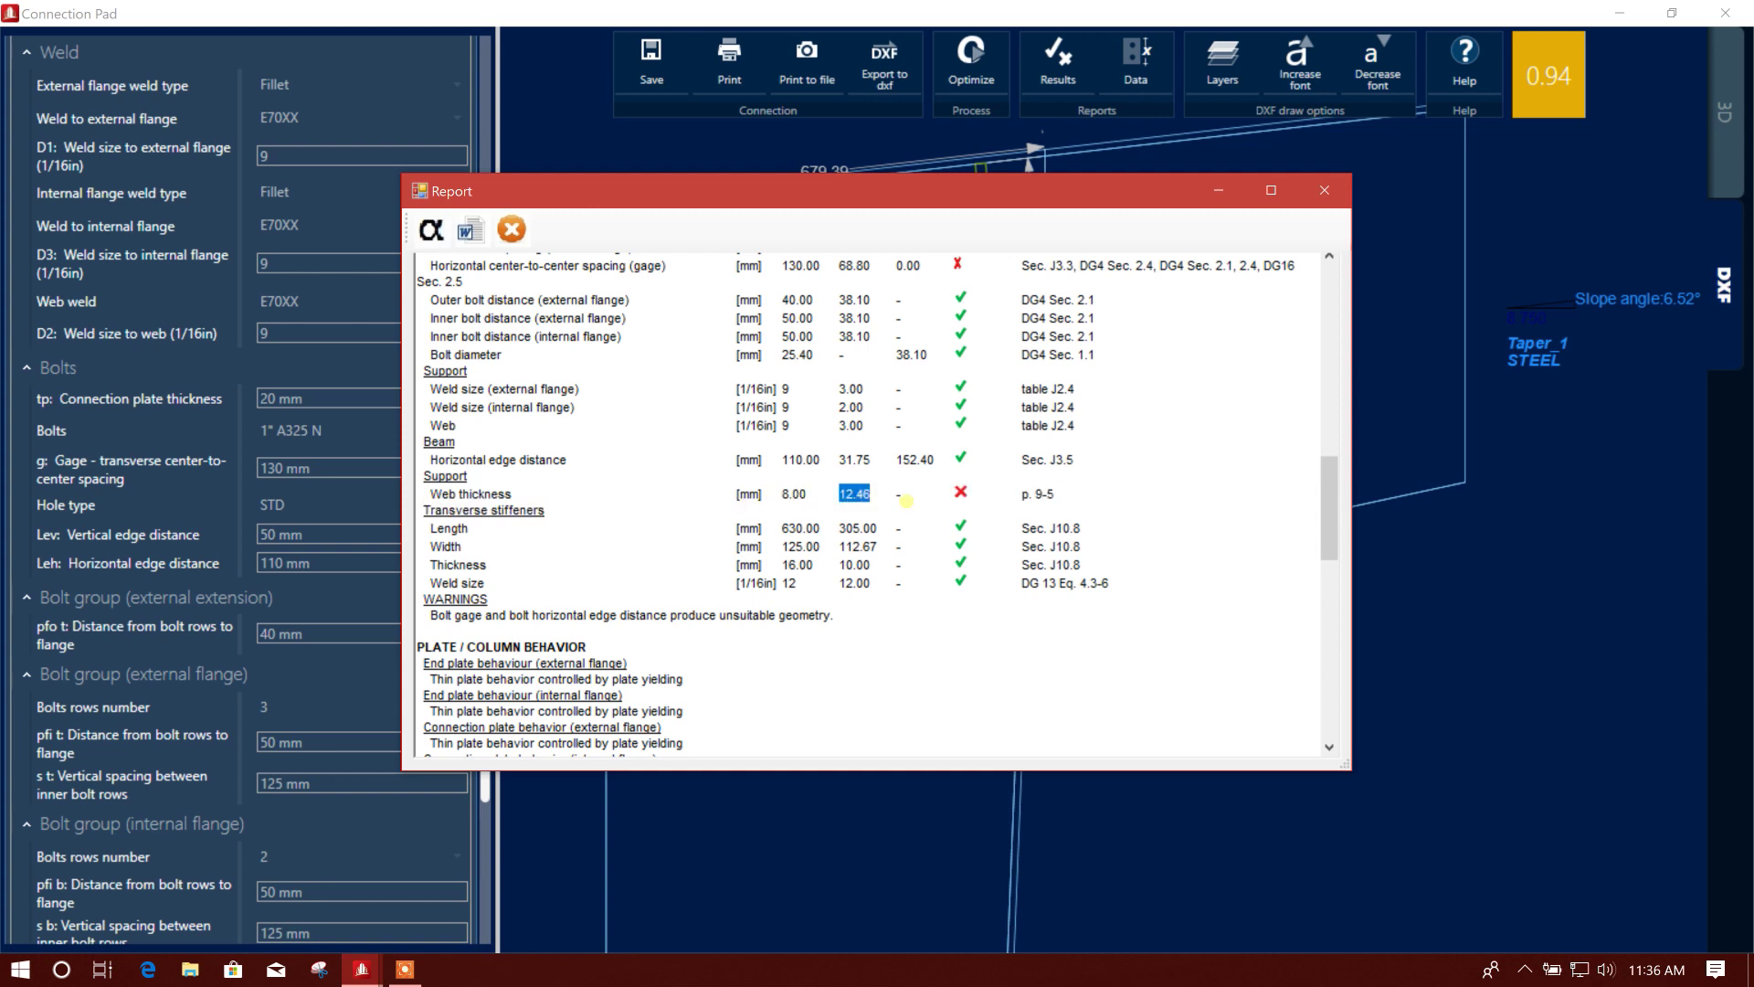
left_click(844, 493)
Step: Scroll the report down to the global critical strength ratio row showing 0.94
scroll(923, 497, "down", 5)
scroll(546, 437, "down", 5)
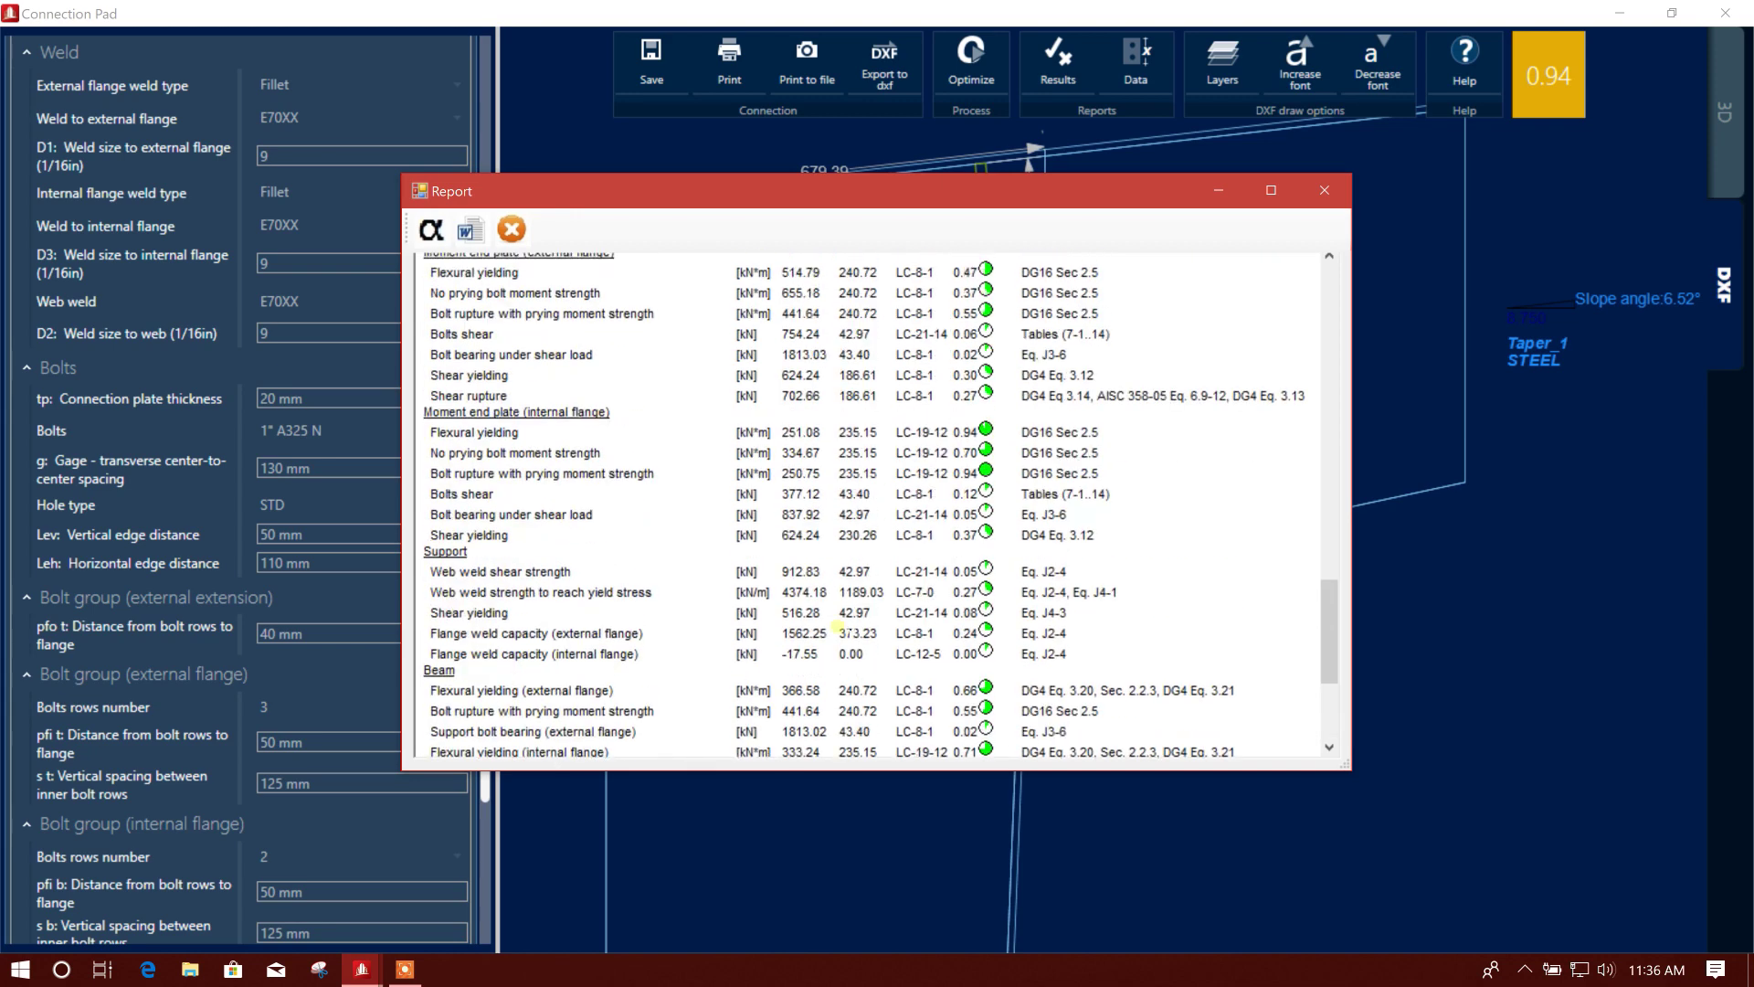
scroll(546, 437, "down", 3)
scroll(1252, 635, "up", 5)
mouse_move(767, 199)
left_mouse_down()
mouse_move(1067, 588)
mouse_move(813, 156)
left_mouse_up()
scroll(1090, 527, "down", 3)
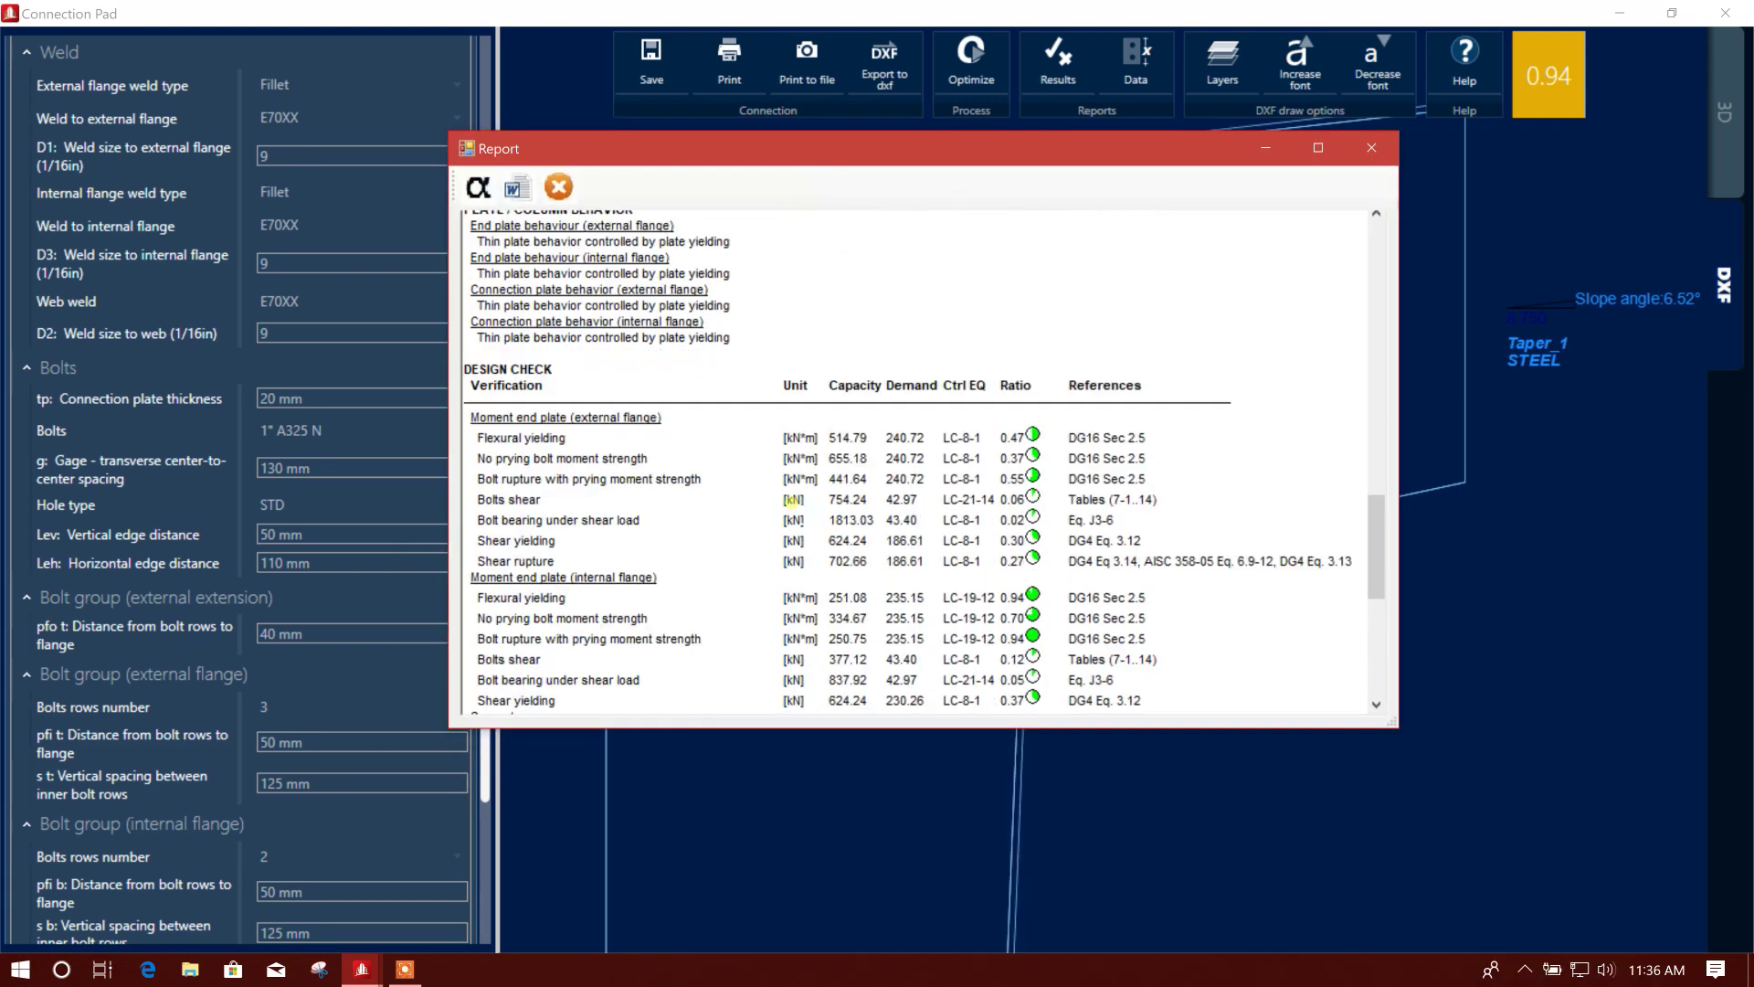
scroll(1089, 527, "down", 3)
scroll(1090, 527, "down", 3)
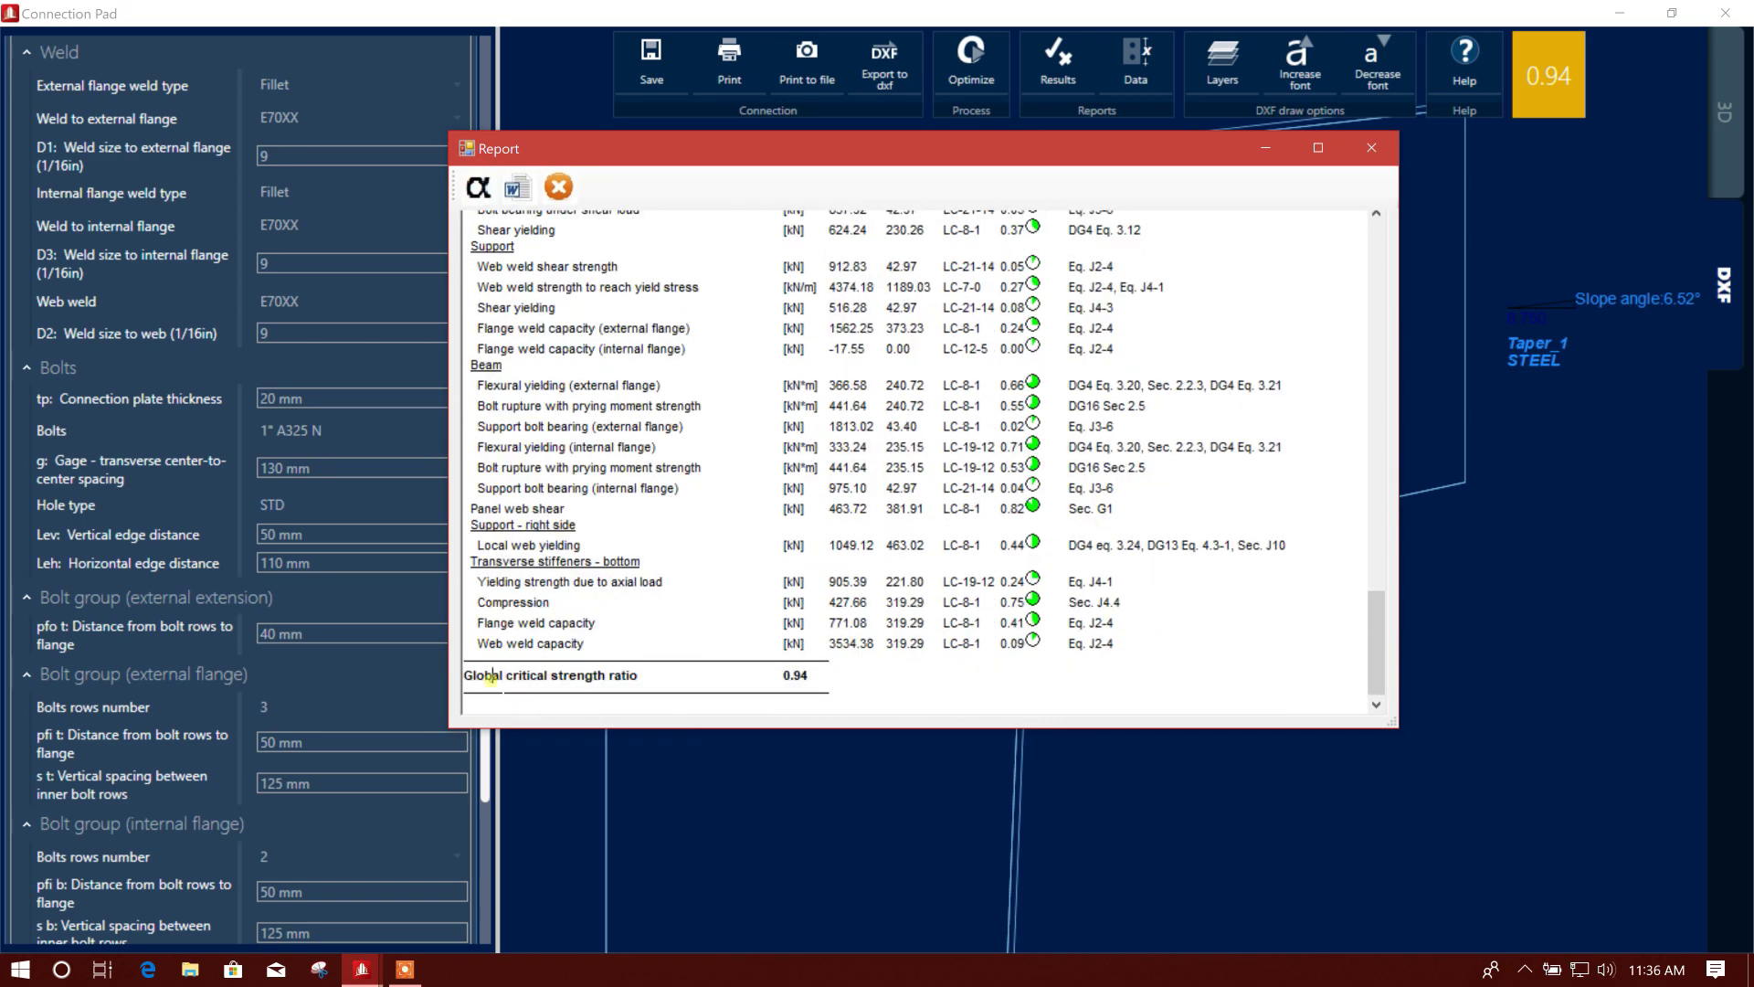
left_click_drag(491, 678, 795, 677)
left_click(795, 677)
Step: Close the results report and export the connection drawing as a DXF file
left_click(1371, 147)
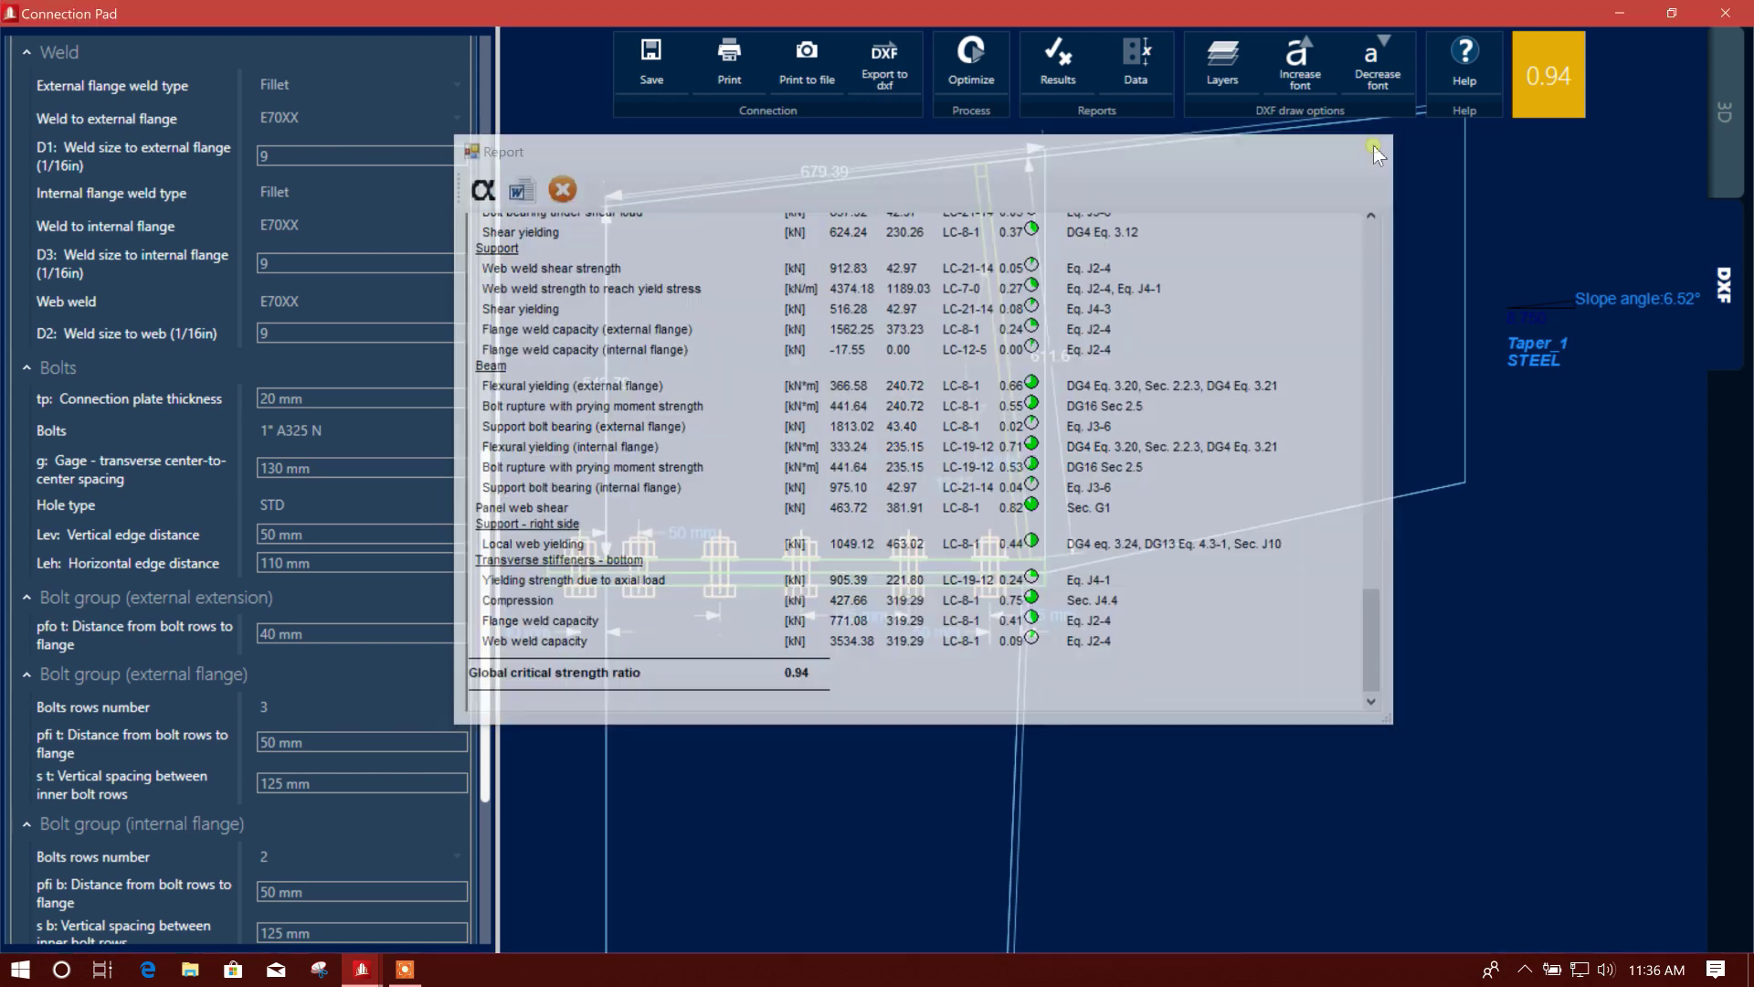
scroll(1228, 402, "up", 1)
scroll(1227, 402, "down", 1)
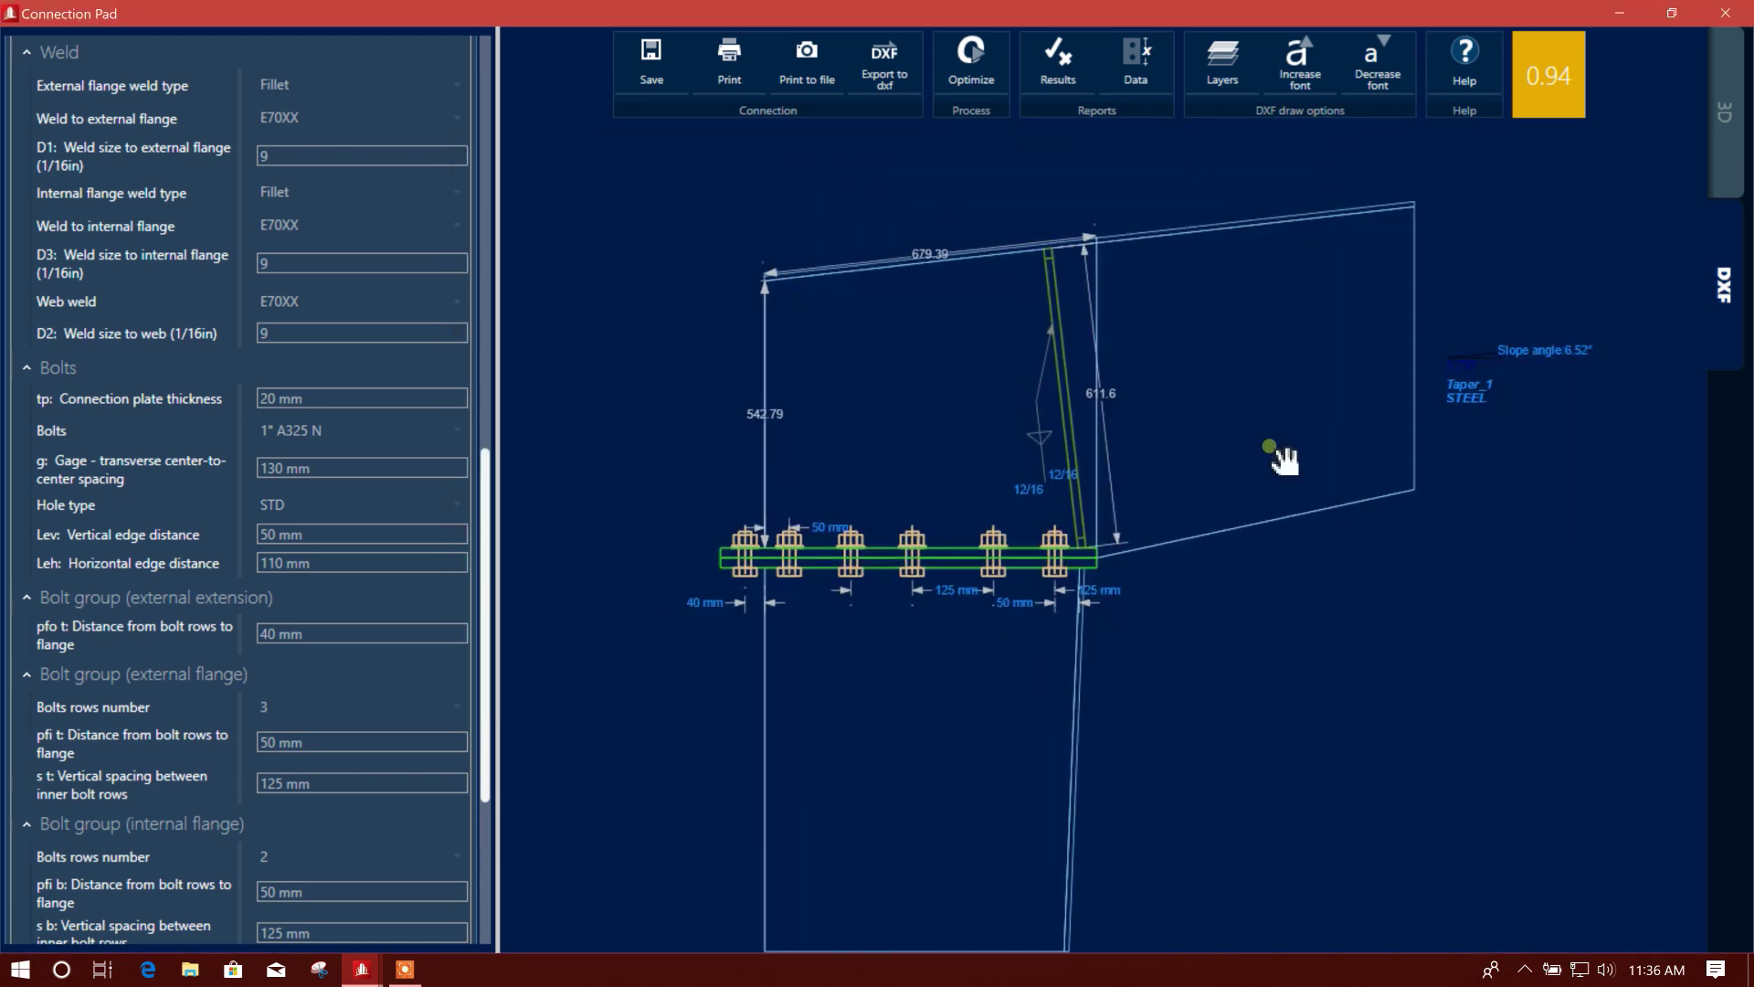
left_click(885, 73)
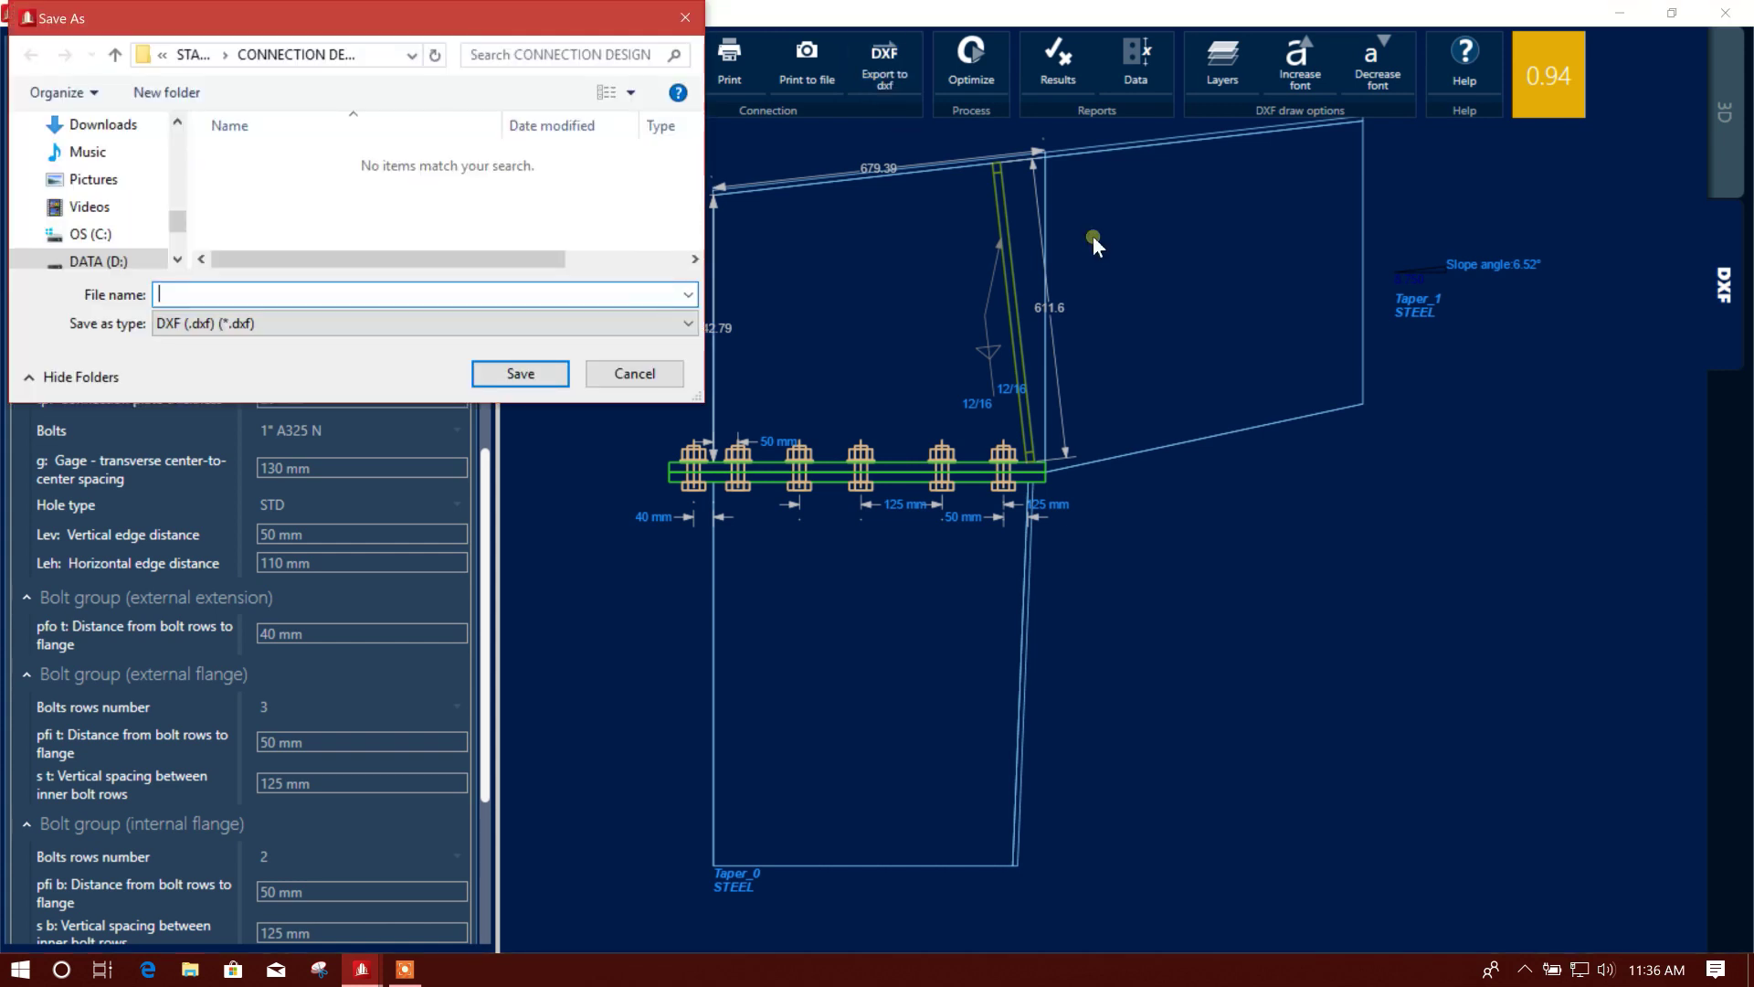
left_click(380, 295)
left_click(520, 373)
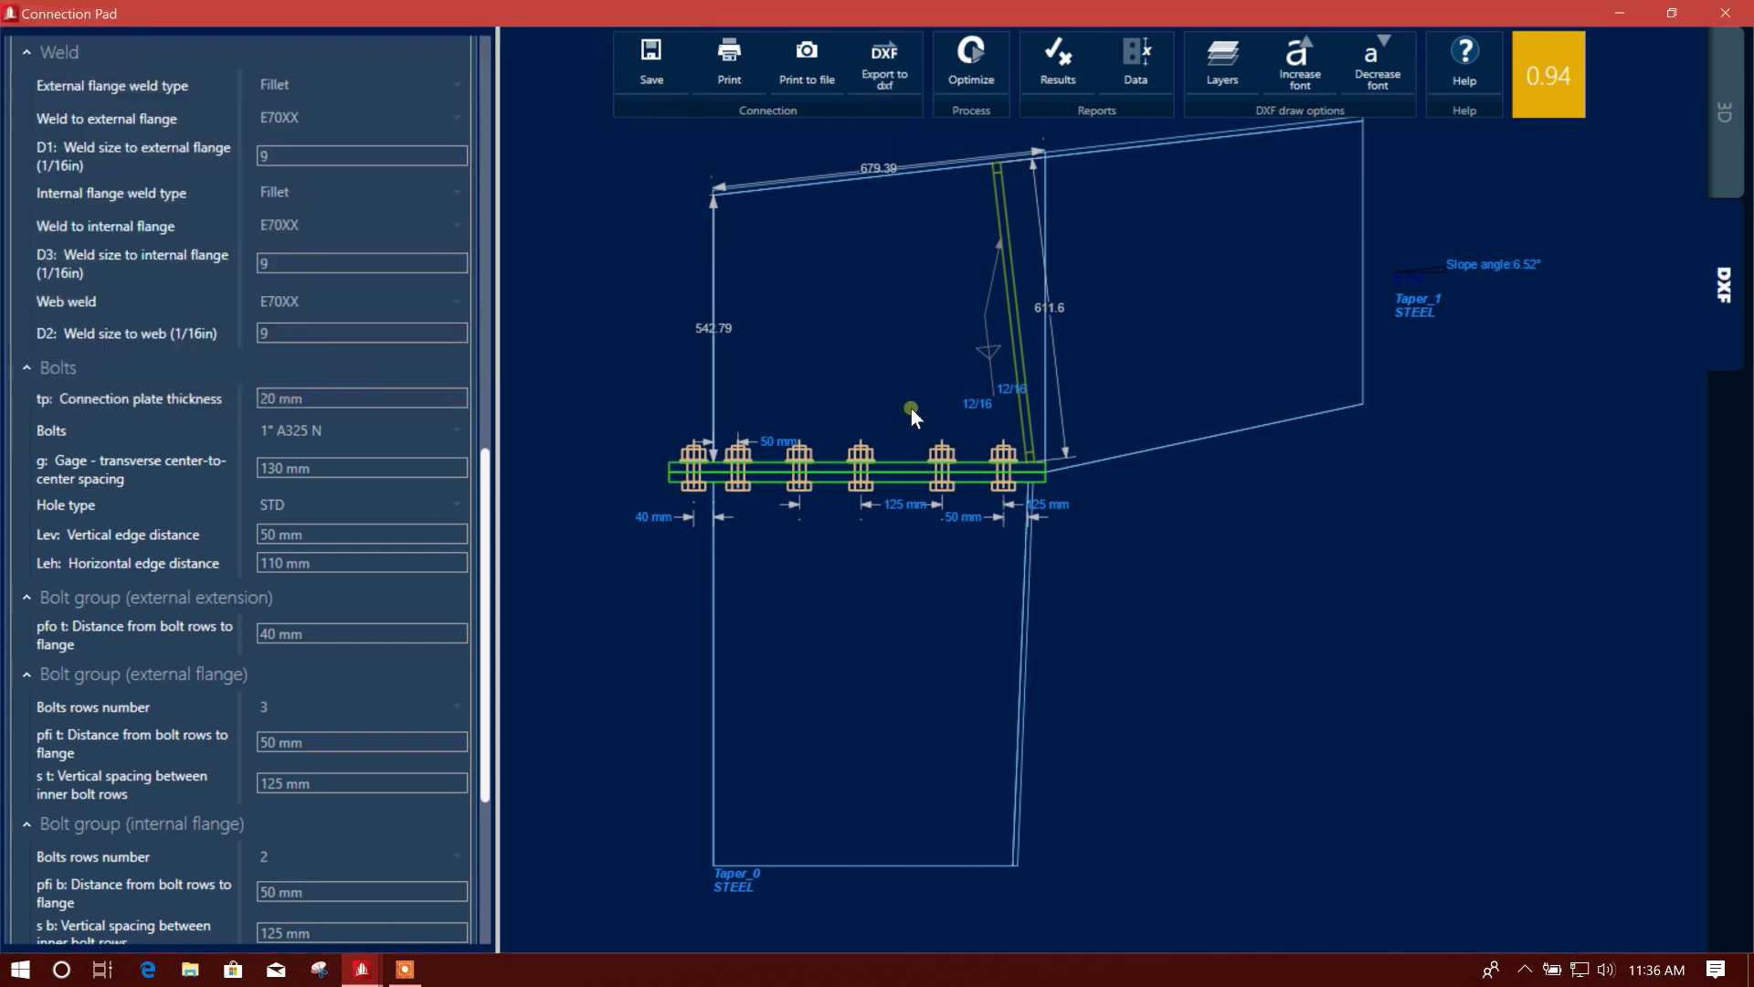
Step: Close Connection Pad, returning to STAAD.Pro where node 8 still lists ratio 3.05
left_click(1619, 13)
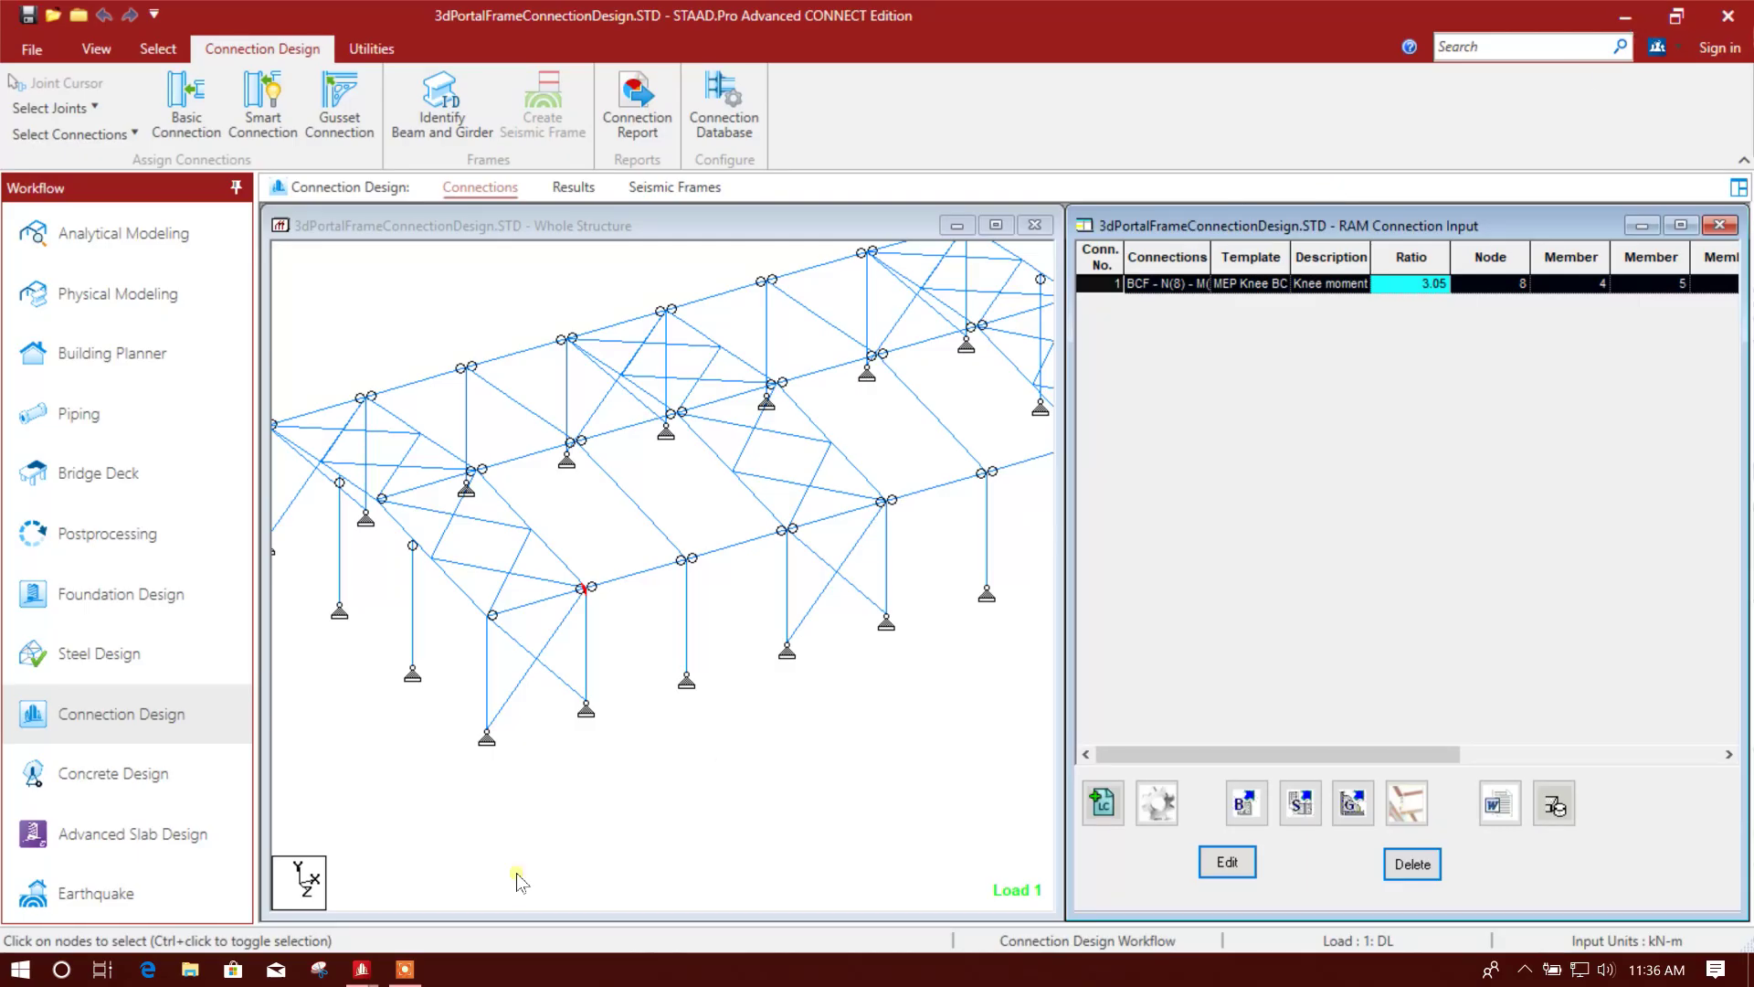
mouse_move(402, 968)
left_click(502, 776)
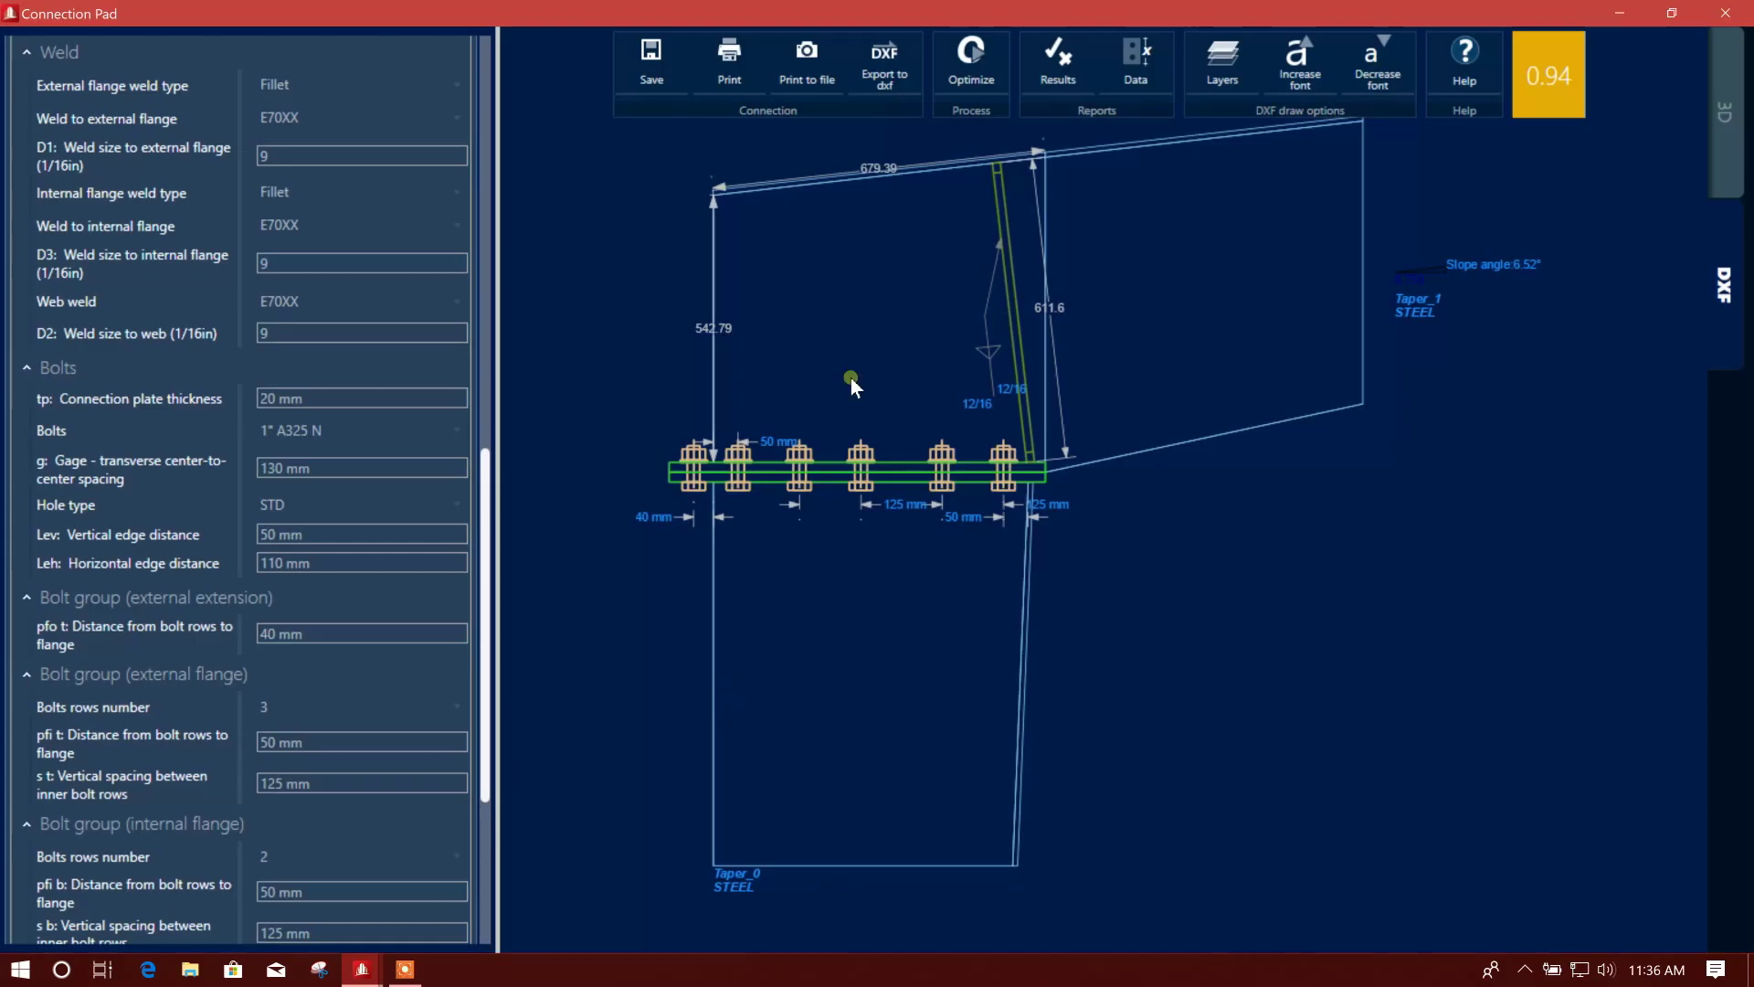
left_click(1723, 16)
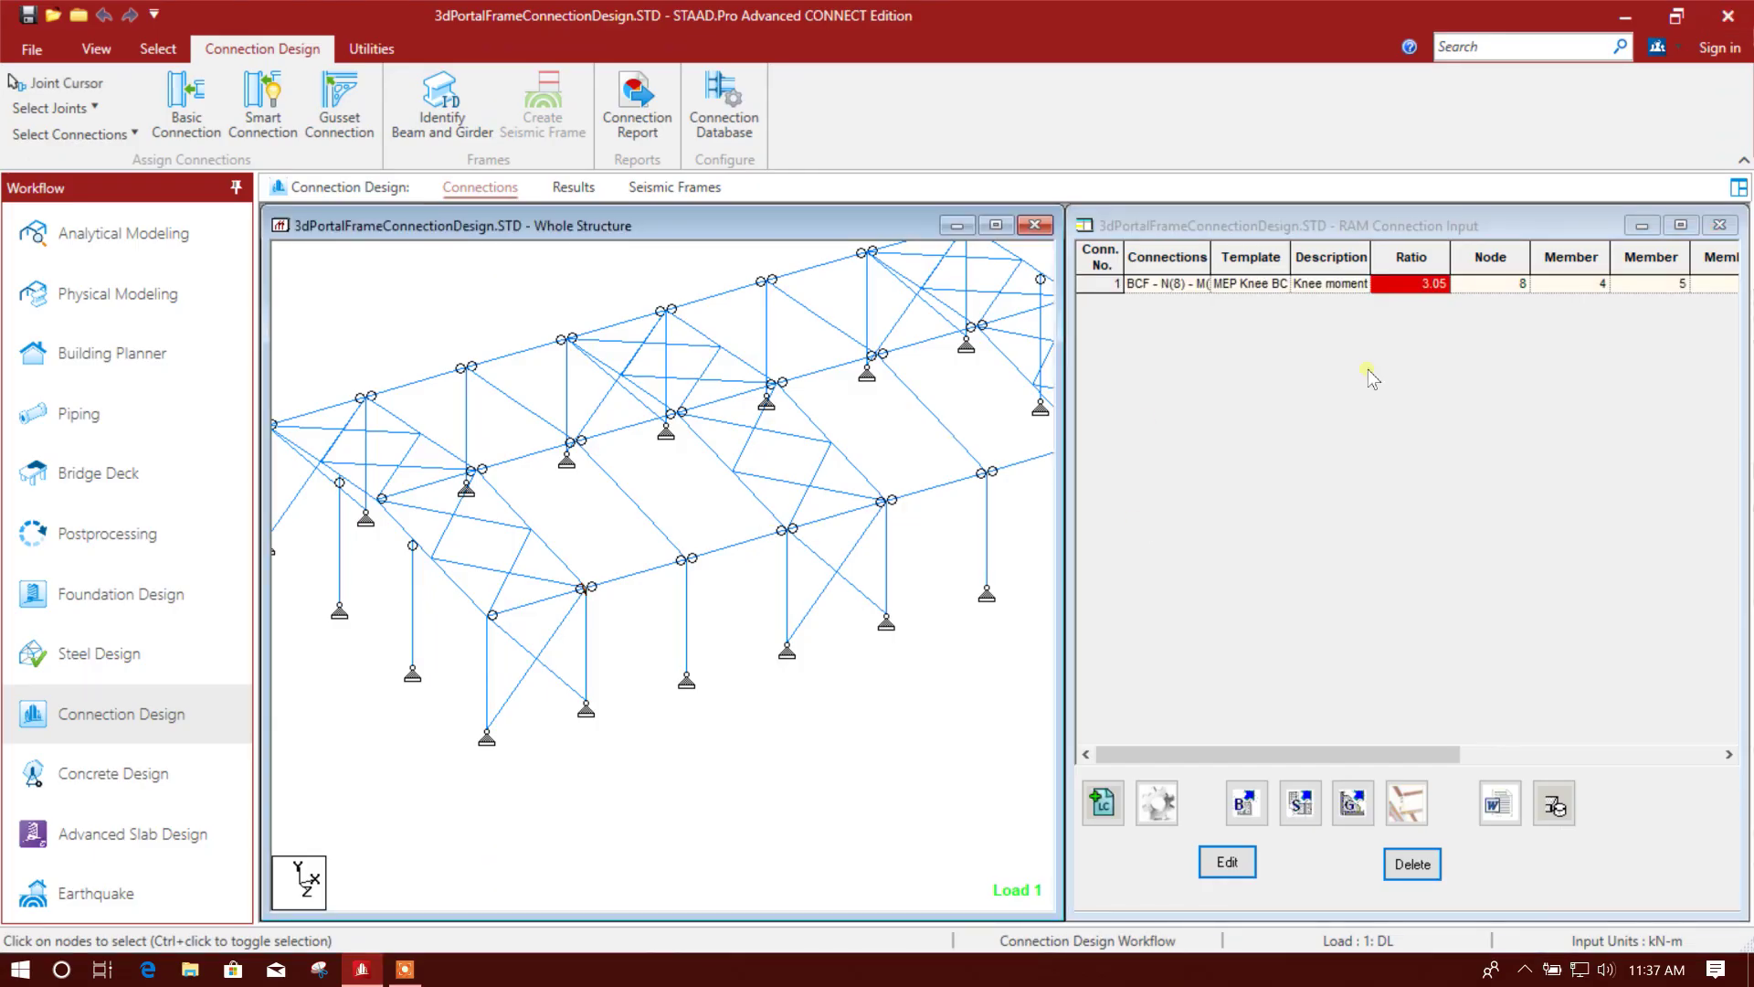
Step: Reopen and close the node 8 knee connection so its ratio updates to 0.94
left_click(1411, 283)
double_click(1421, 282)
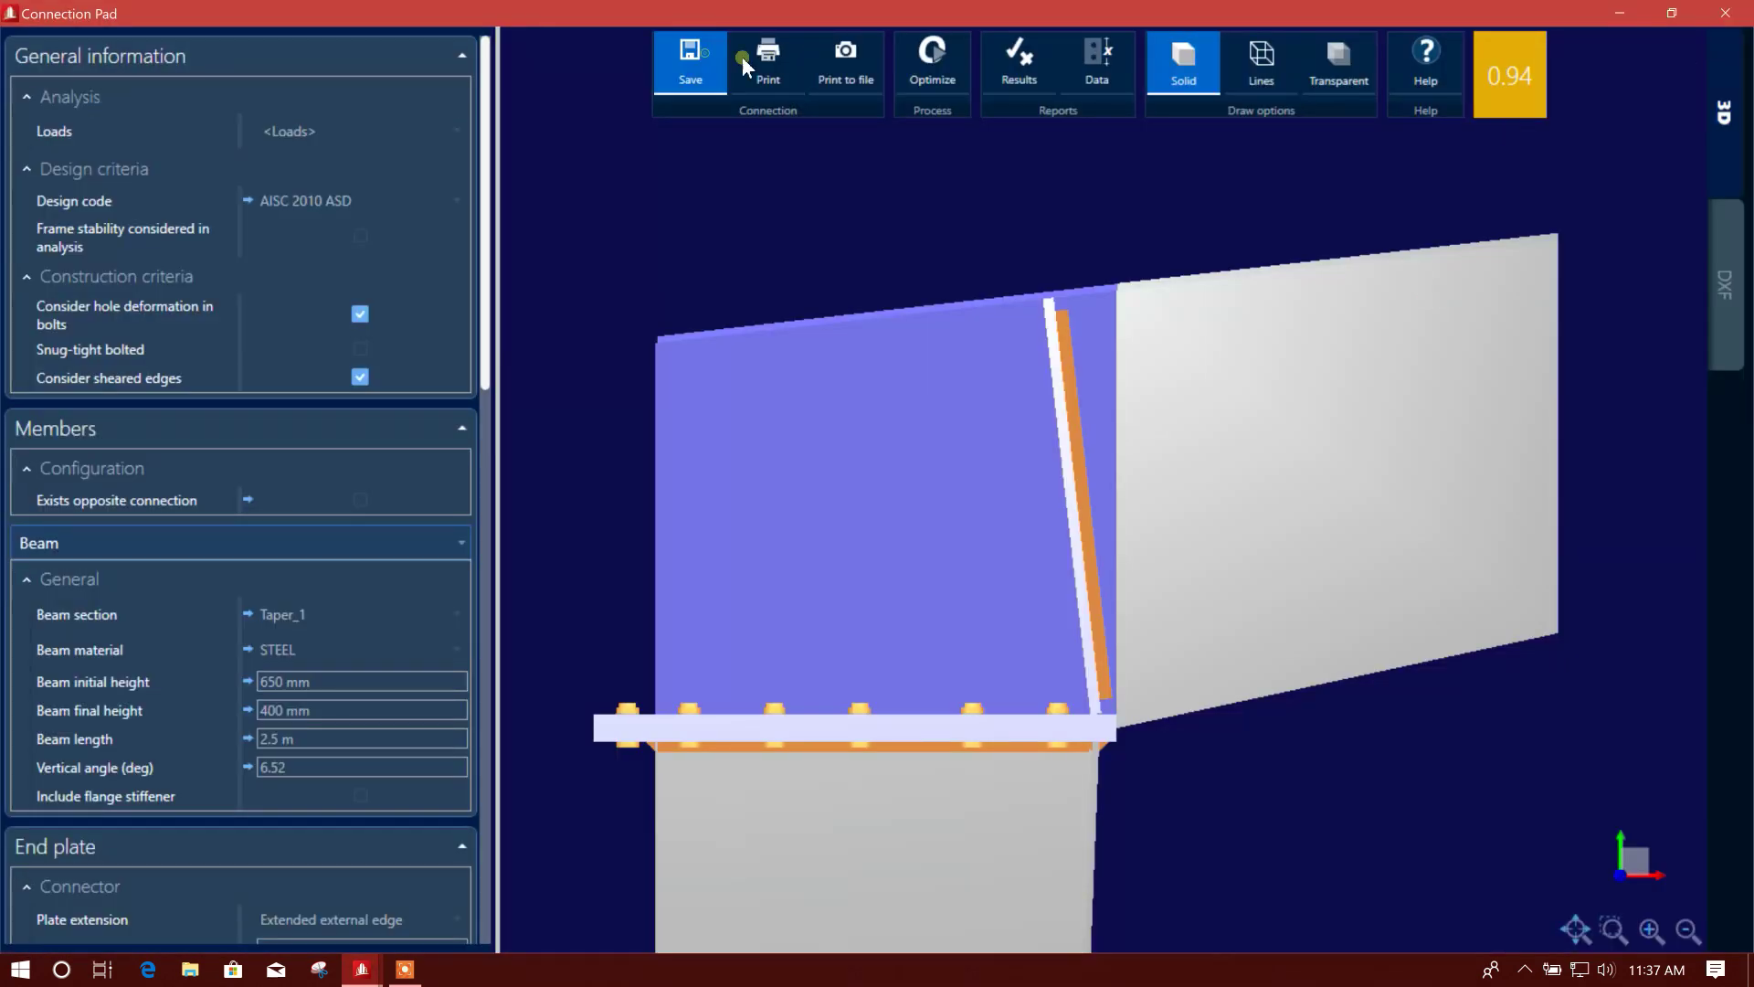
left_click(1724, 13)
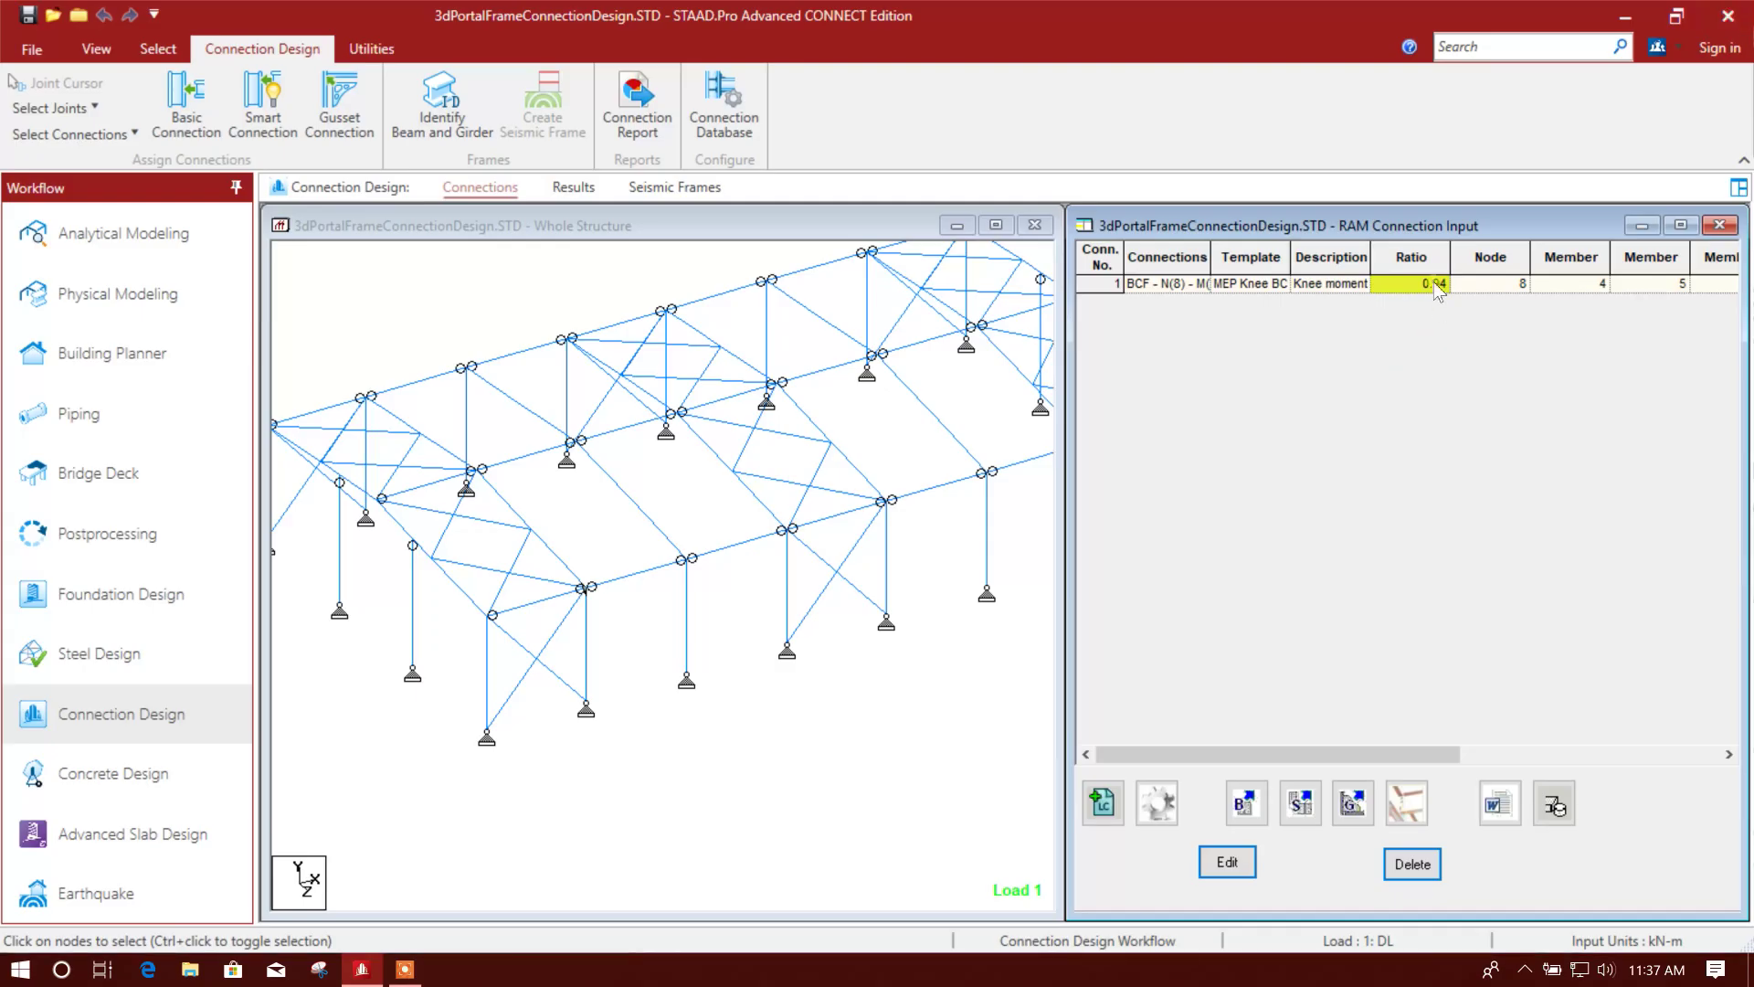
Step: Zoom into the knee joint and orbit the 3D frame model
left_click(708, 641)
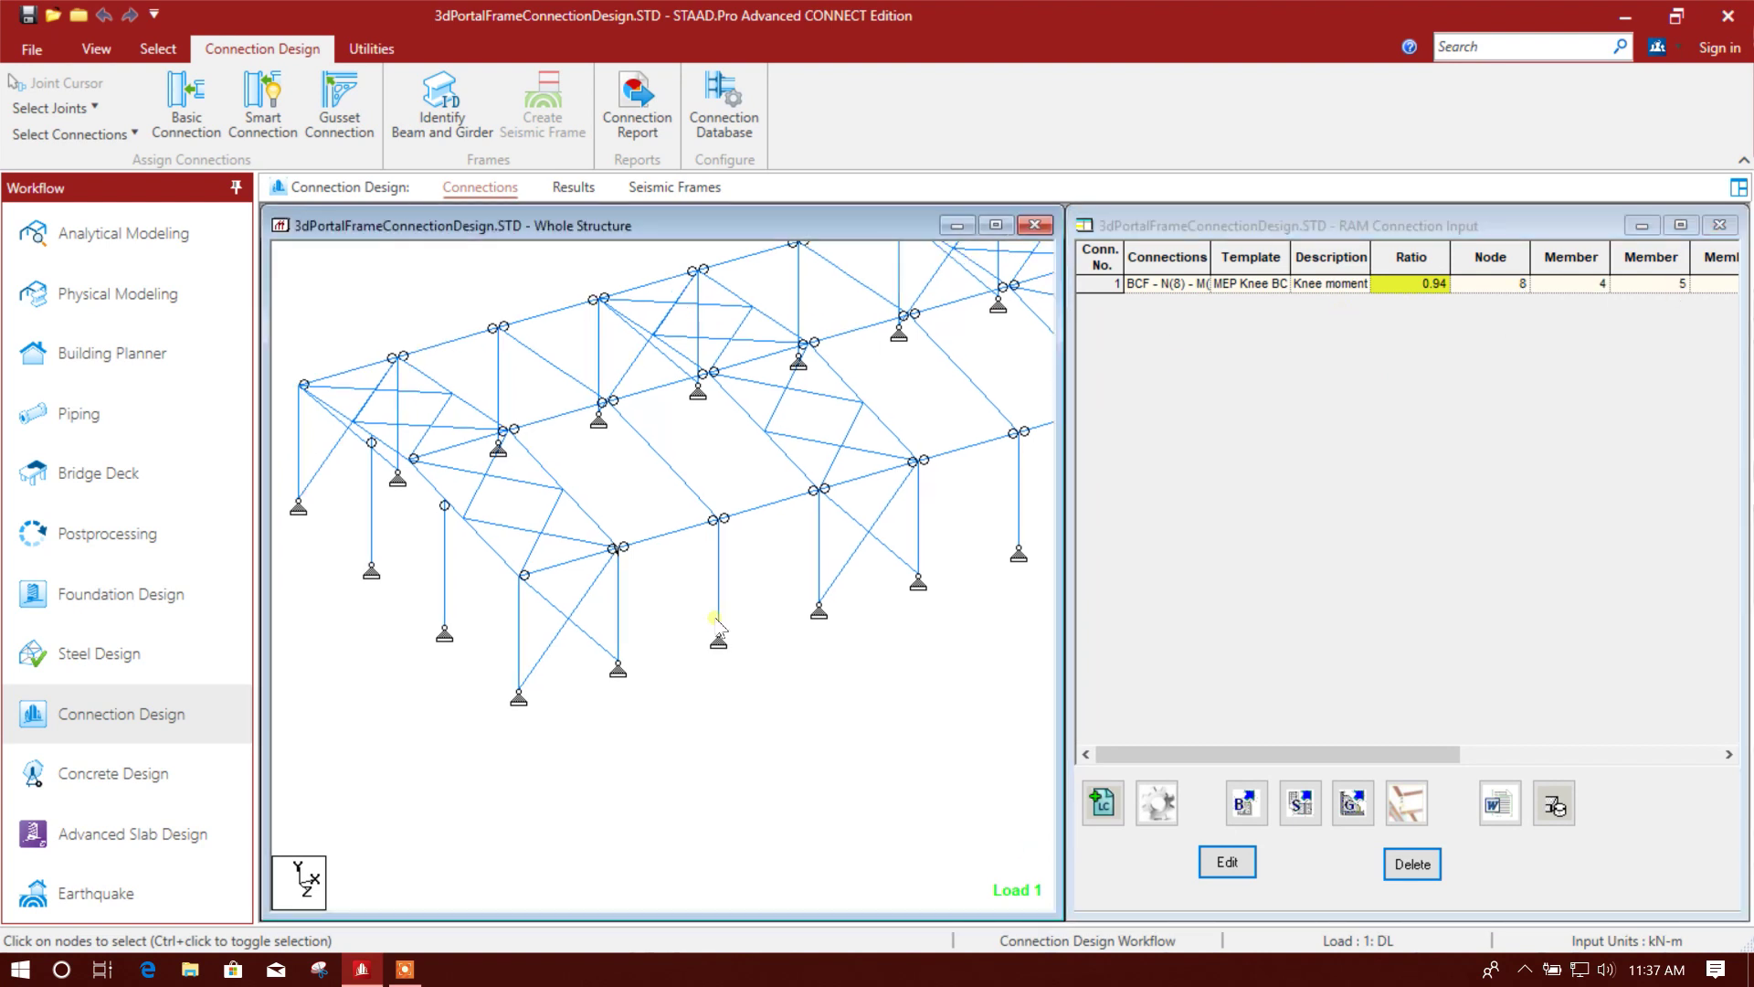
scroll(640, 585, "up", 5)
scroll(564, 608, "up", 2)
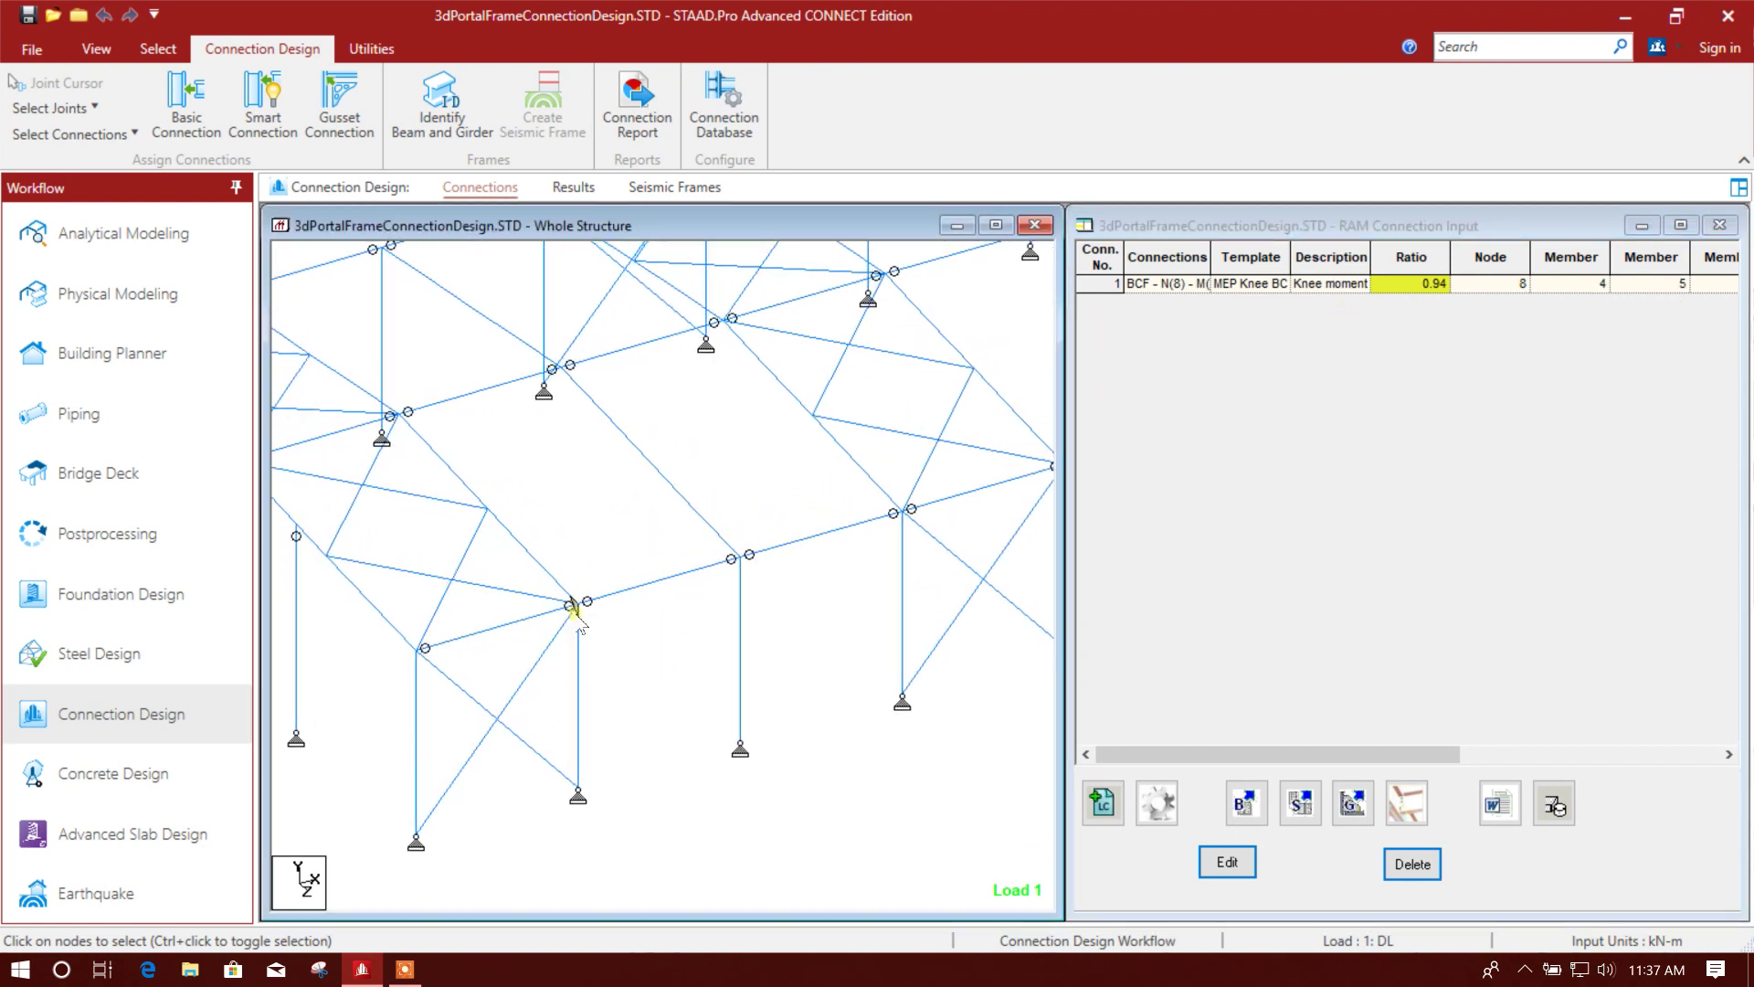
scroll(562, 616, "up", 2)
scroll(559, 630, "up", 1)
scroll(555, 651, "up", 1)
scroll(556, 650, "up", 1)
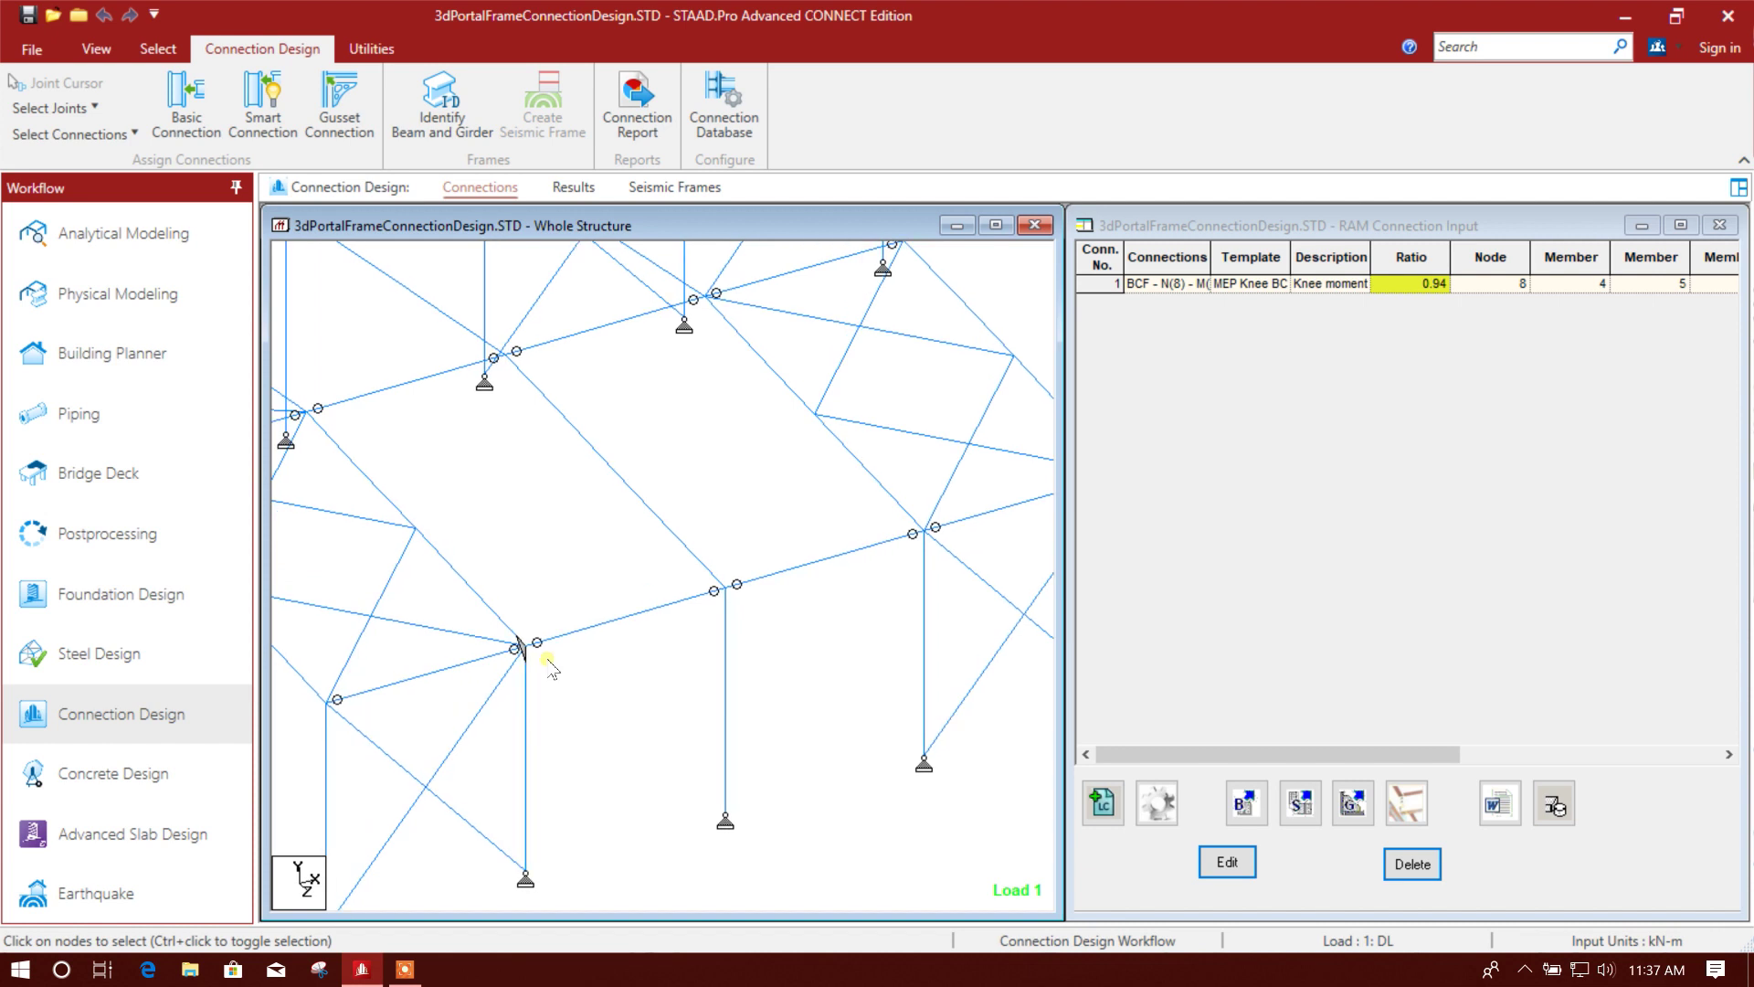
scroll(545, 661, "up", 1)
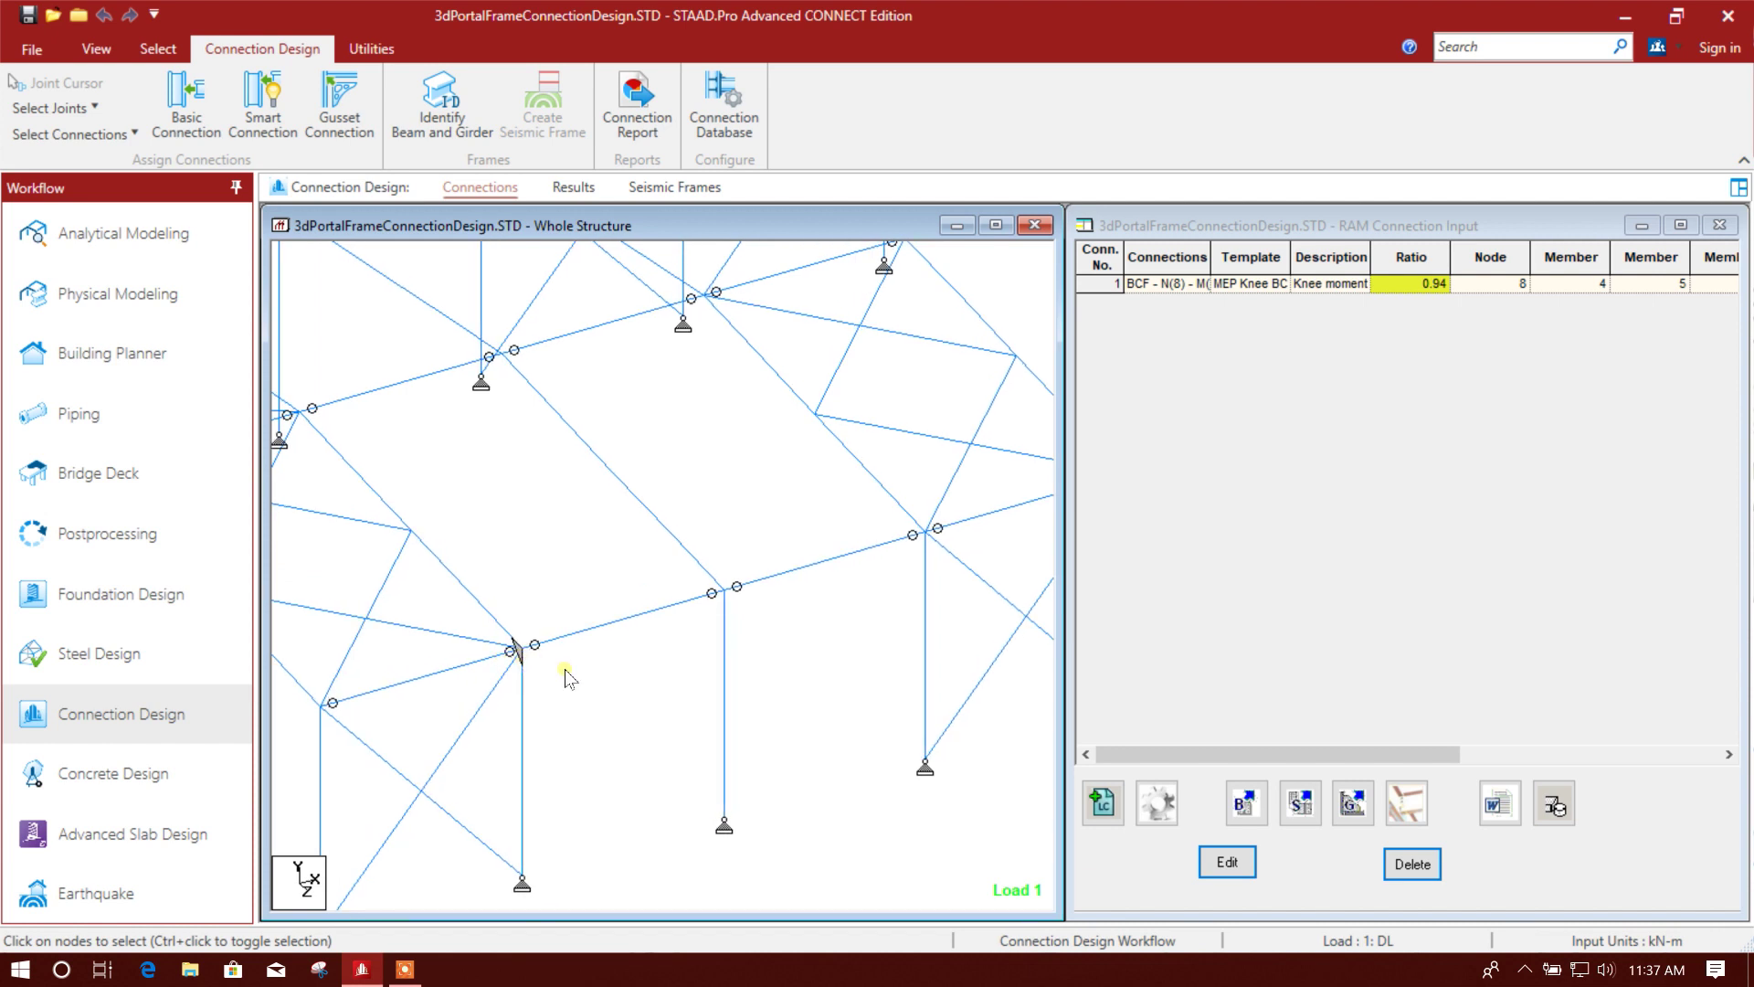
scroll(718, 675, "up", 1)
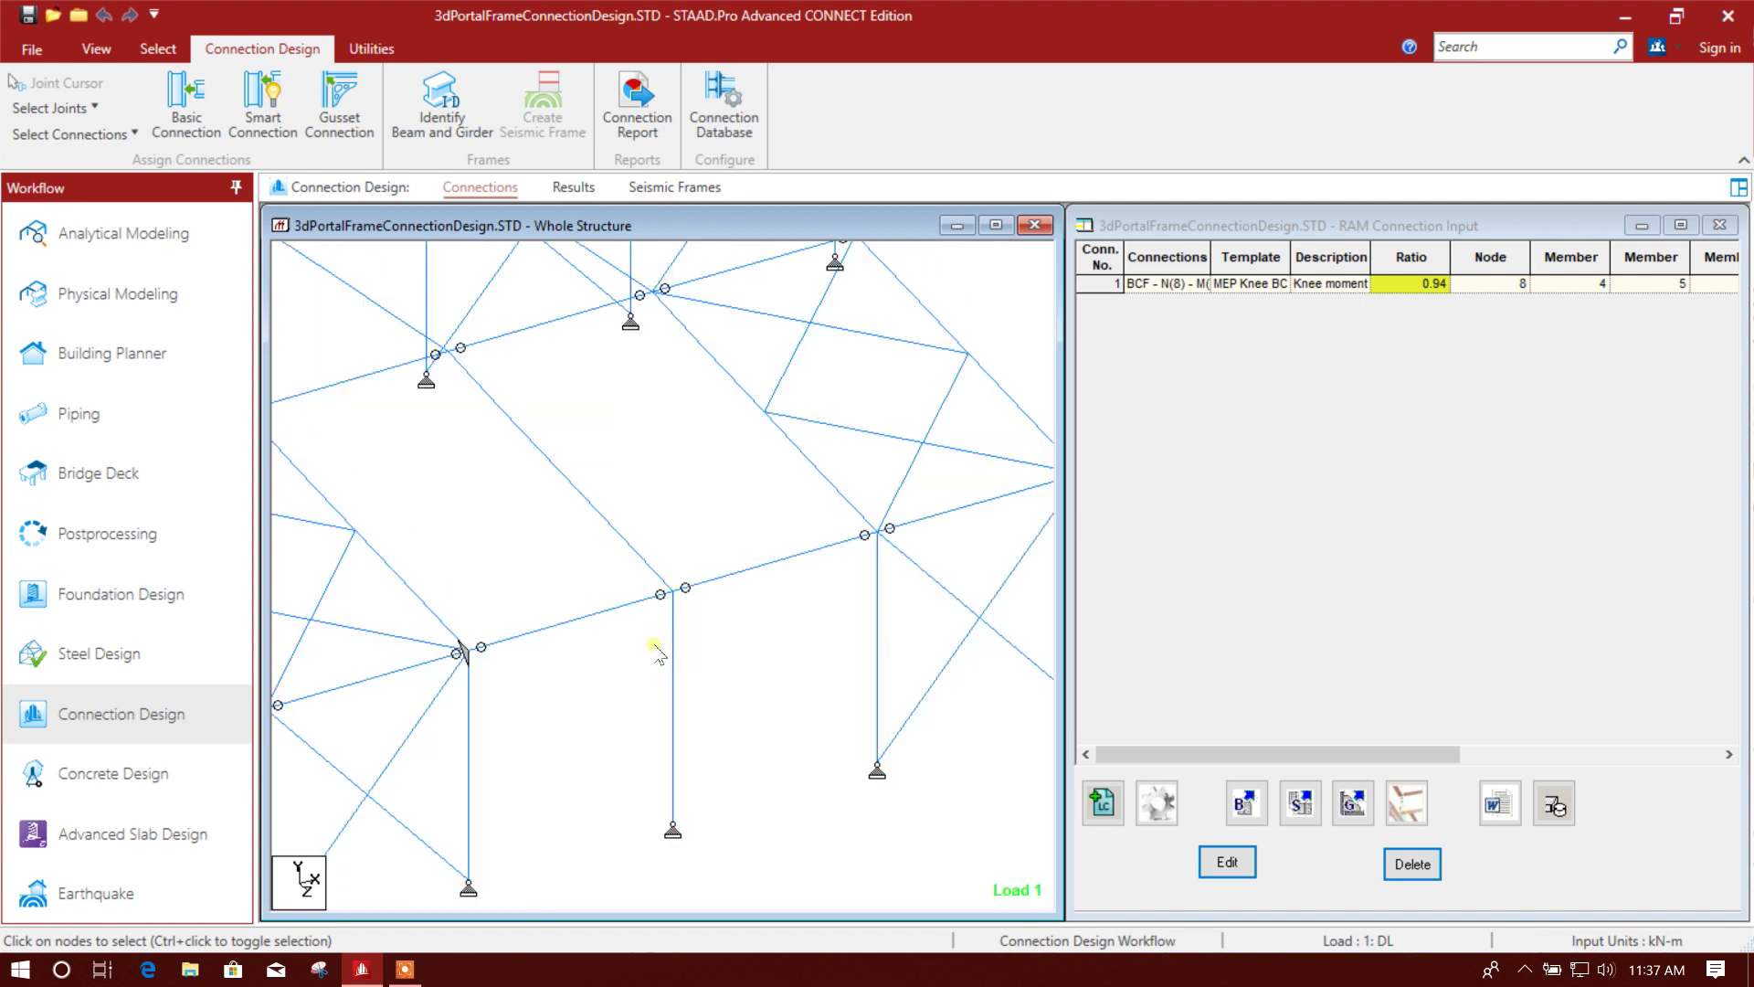
left_click(672, 628)
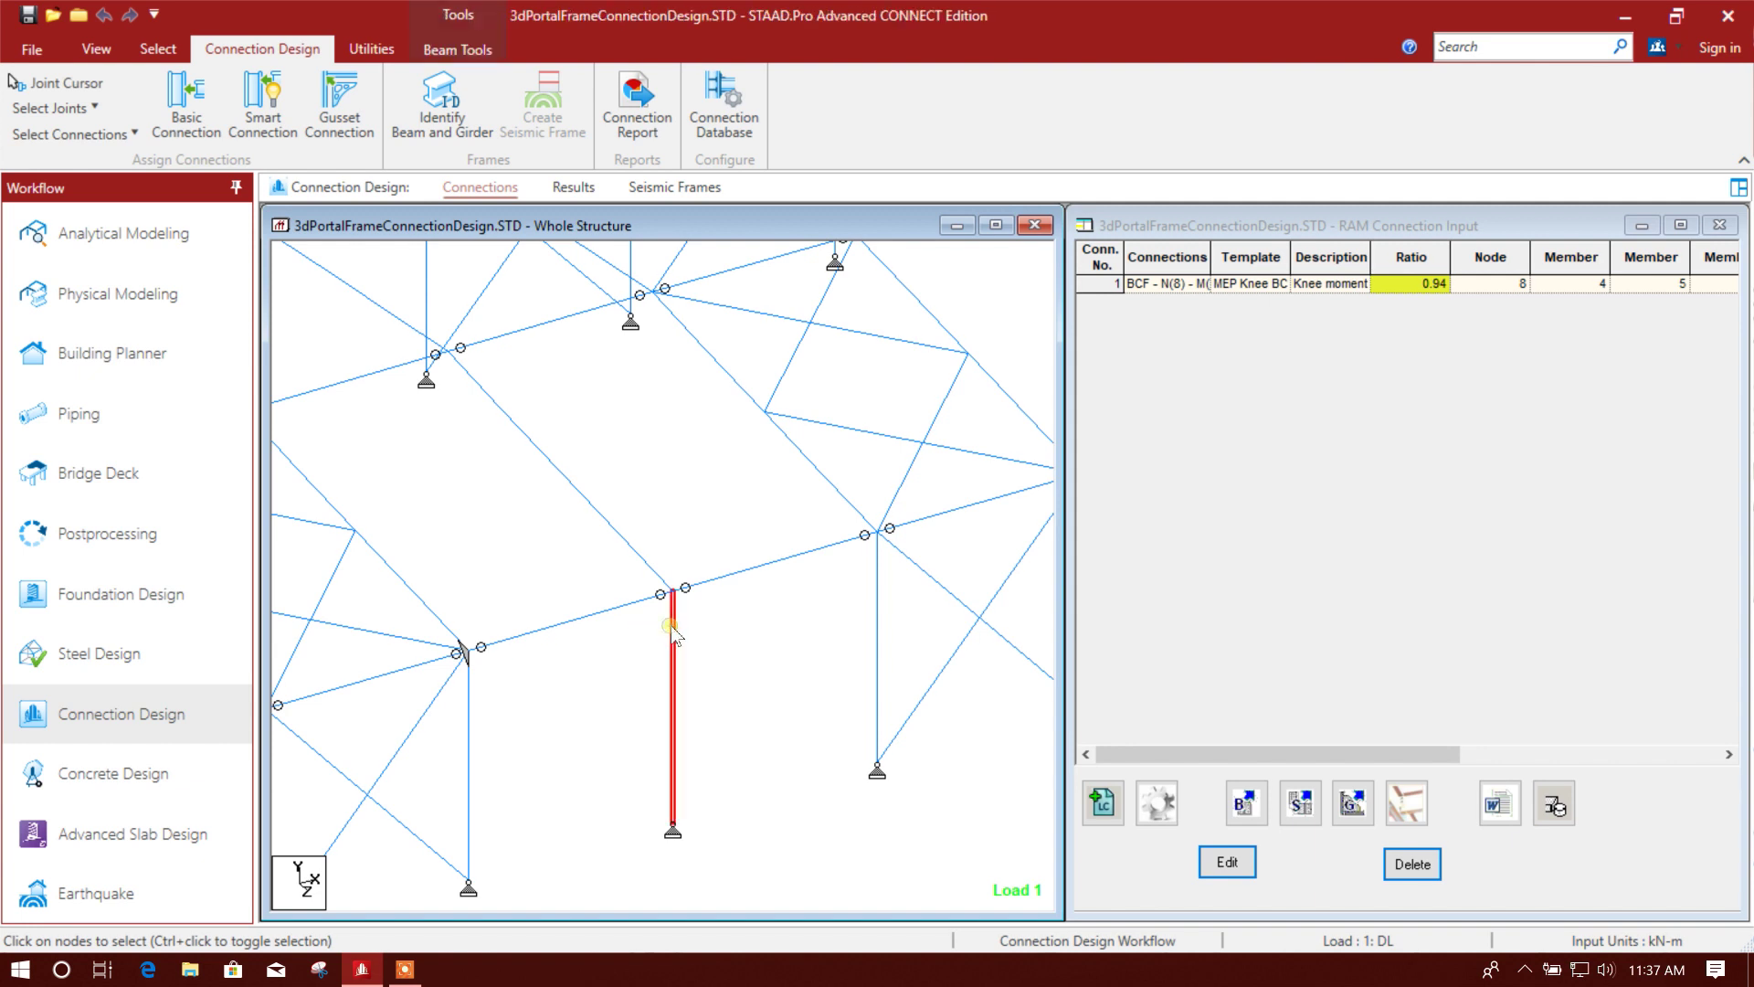
left_click(657, 585)
mouse_move(857, 650)
middle_mouse_down()
mouse_move(942, 653)
mouse_move(783, 696)
mouse_move(891, 676)
middle_mouse_up()
mouse_move(676, 448)
middle_mouse_down()
mouse_move(606, 438)
mouse_move(699, 614)
mouse_move(749, 630)
middle_mouse_up()
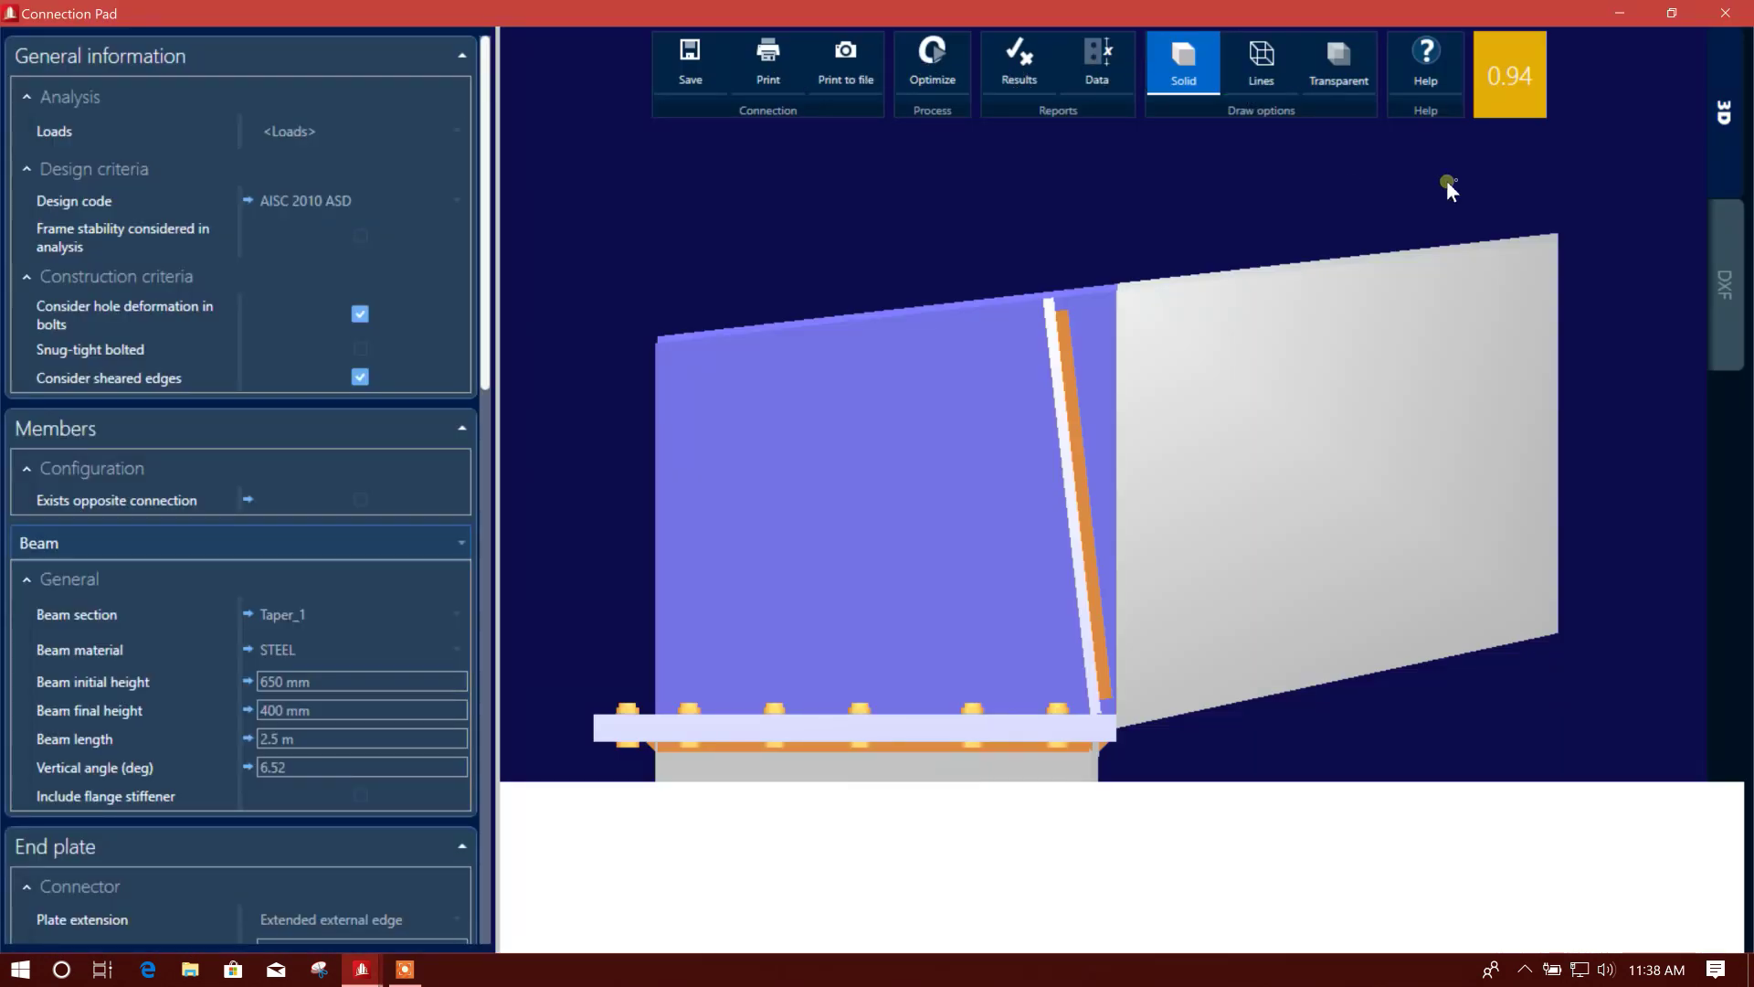
Step: Export the knee connection's 2D drawing as 1.dxf on the Desktop
left_click(1723, 285)
left_click(886, 78)
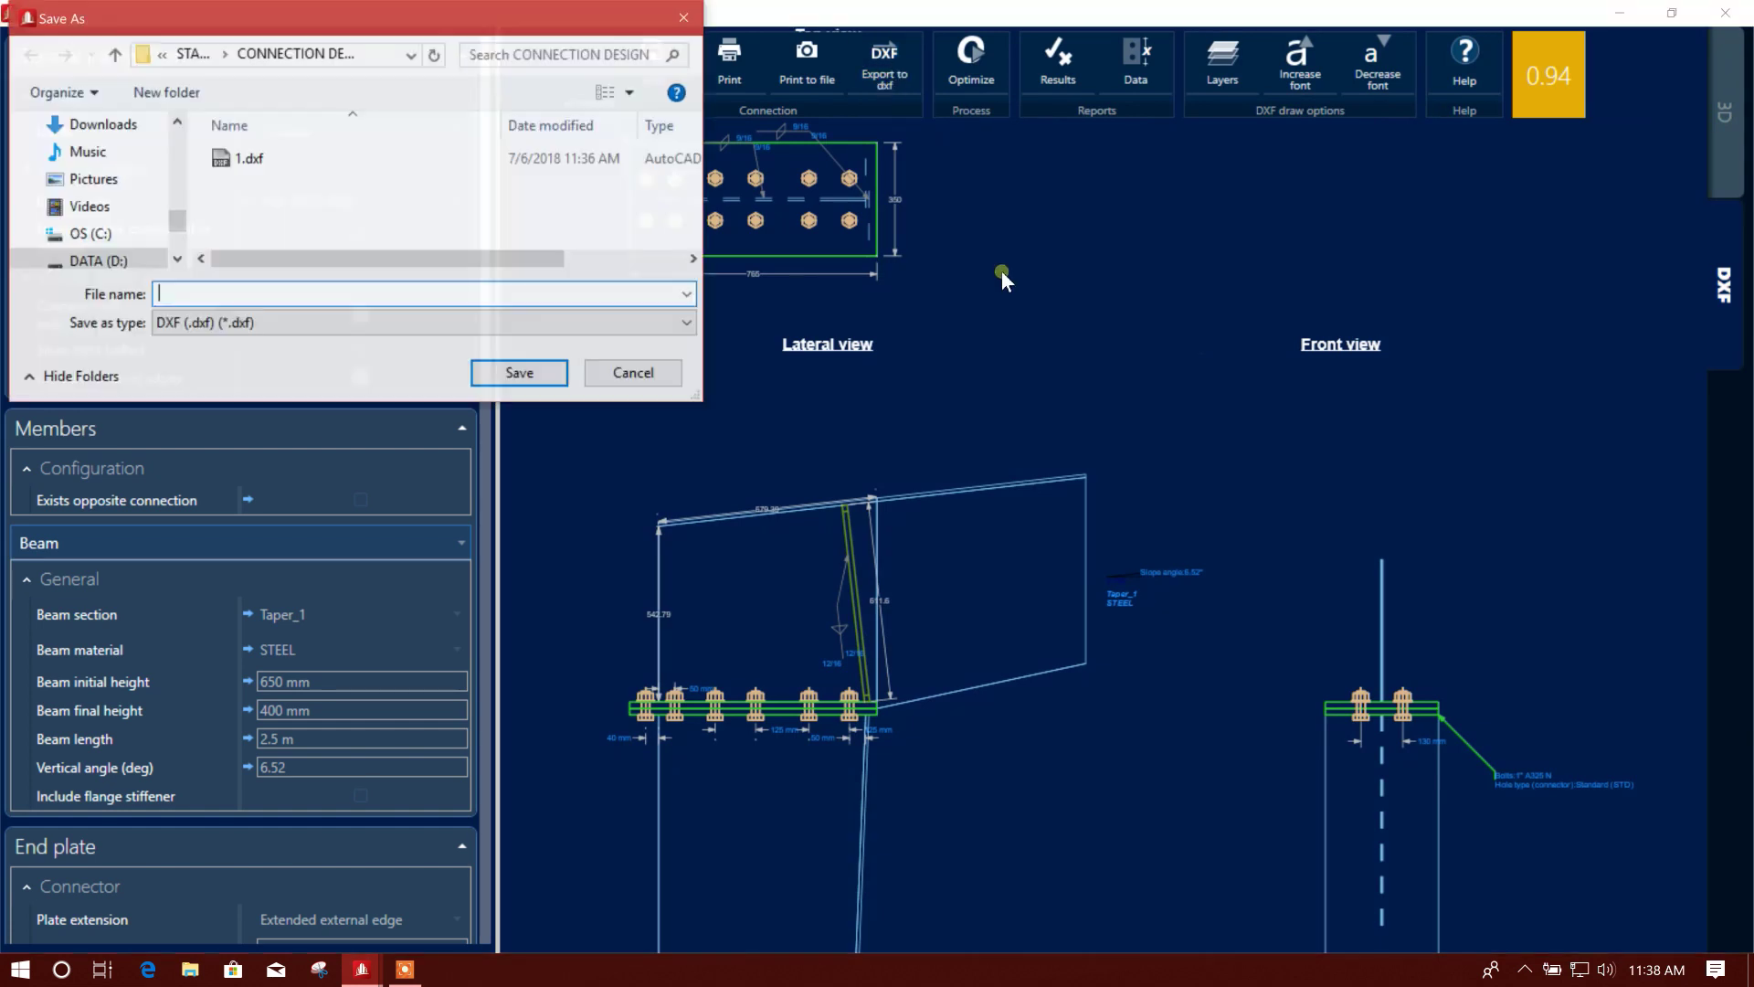
left_click(245, 159)
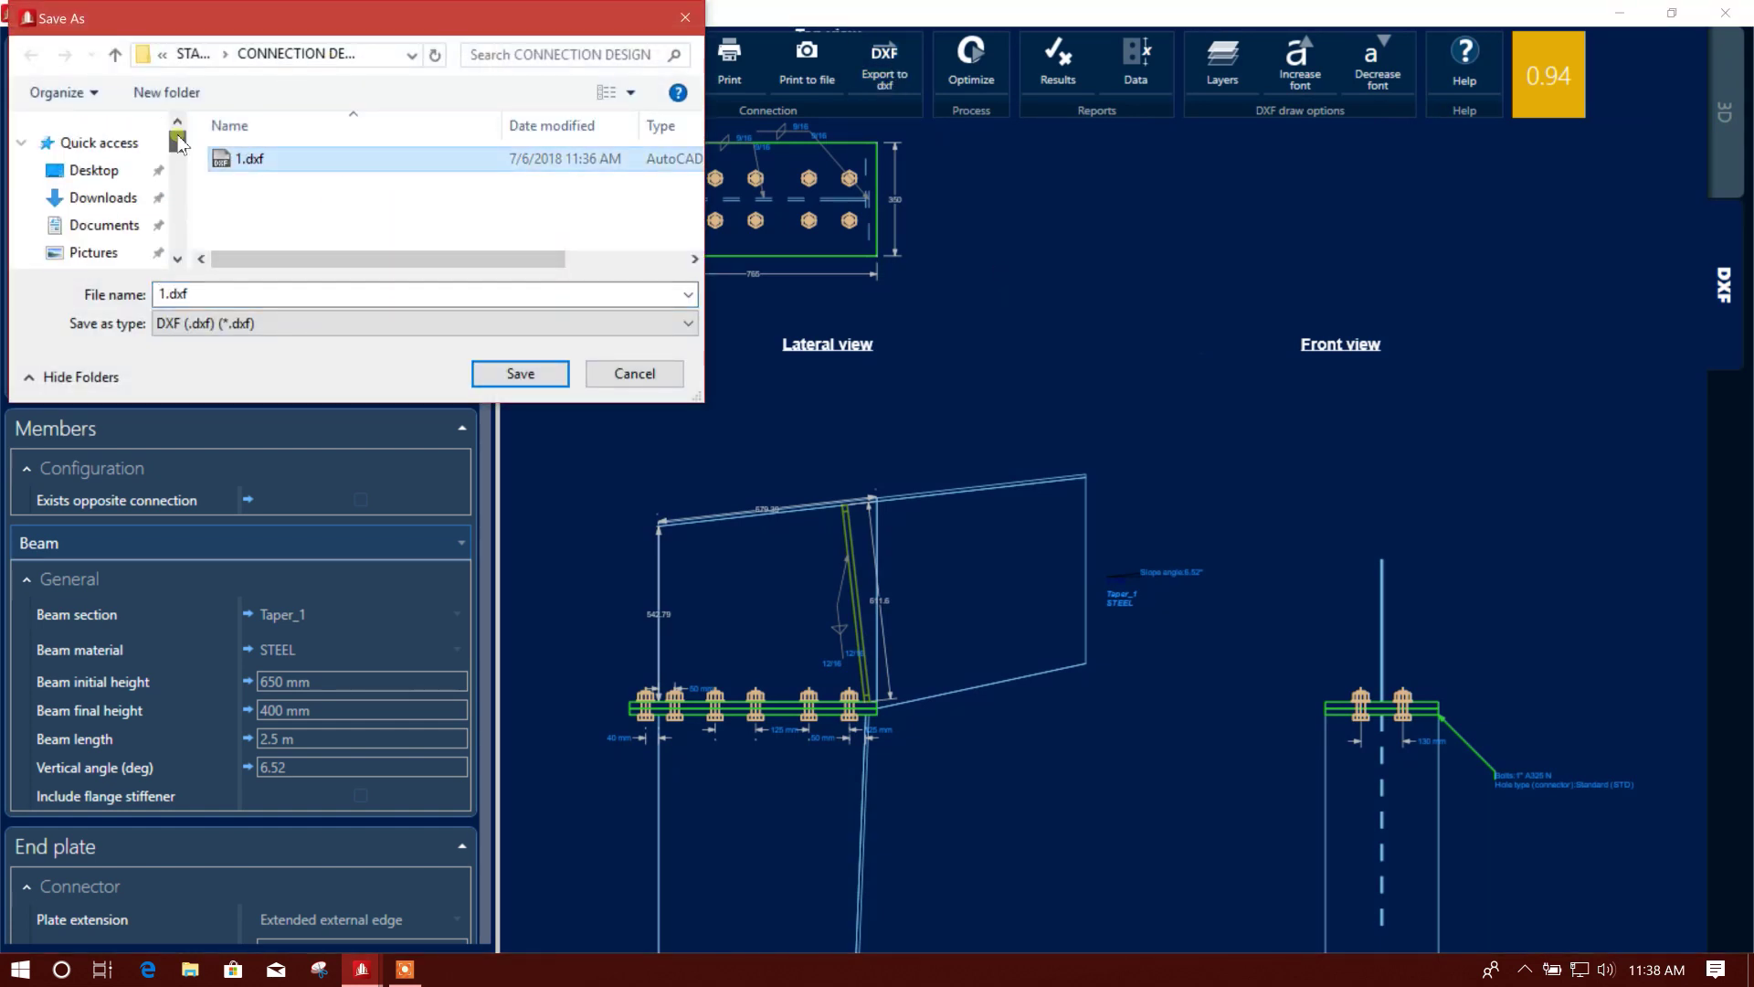
left_click(137, 170)
left_click(520, 373)
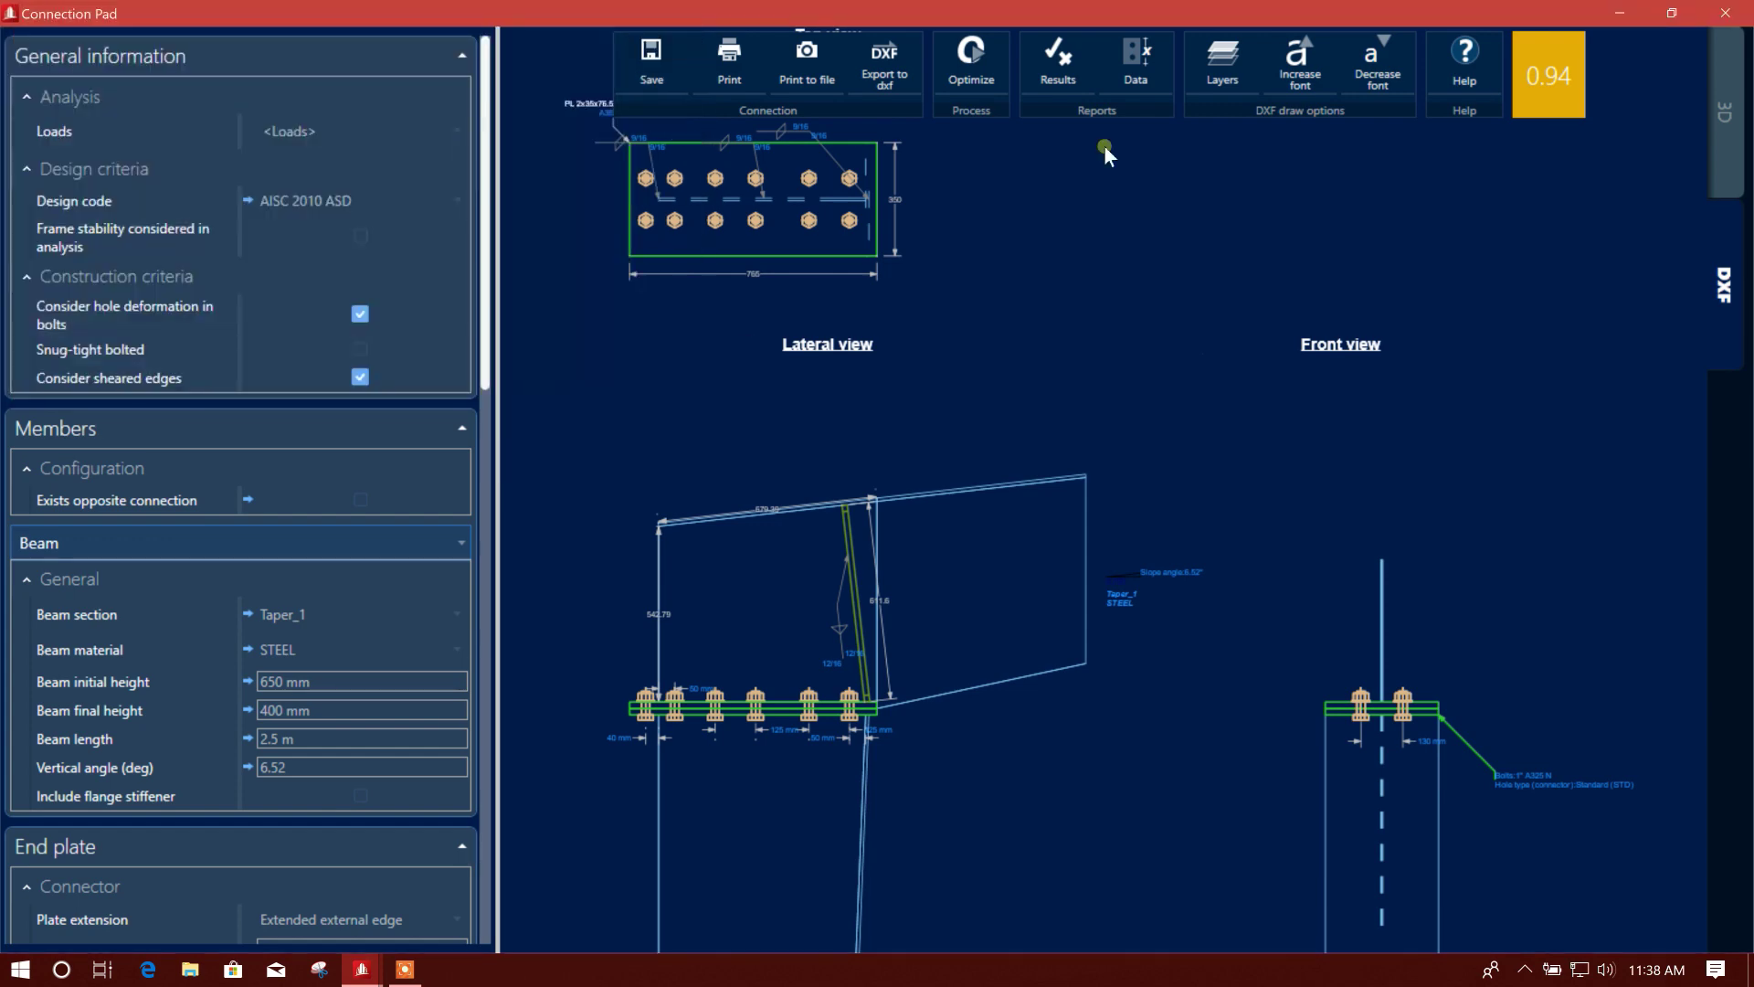
Step: Close the connection design and open 1.dxf from the desktop in AutoCAD
left_click(1620, 15)
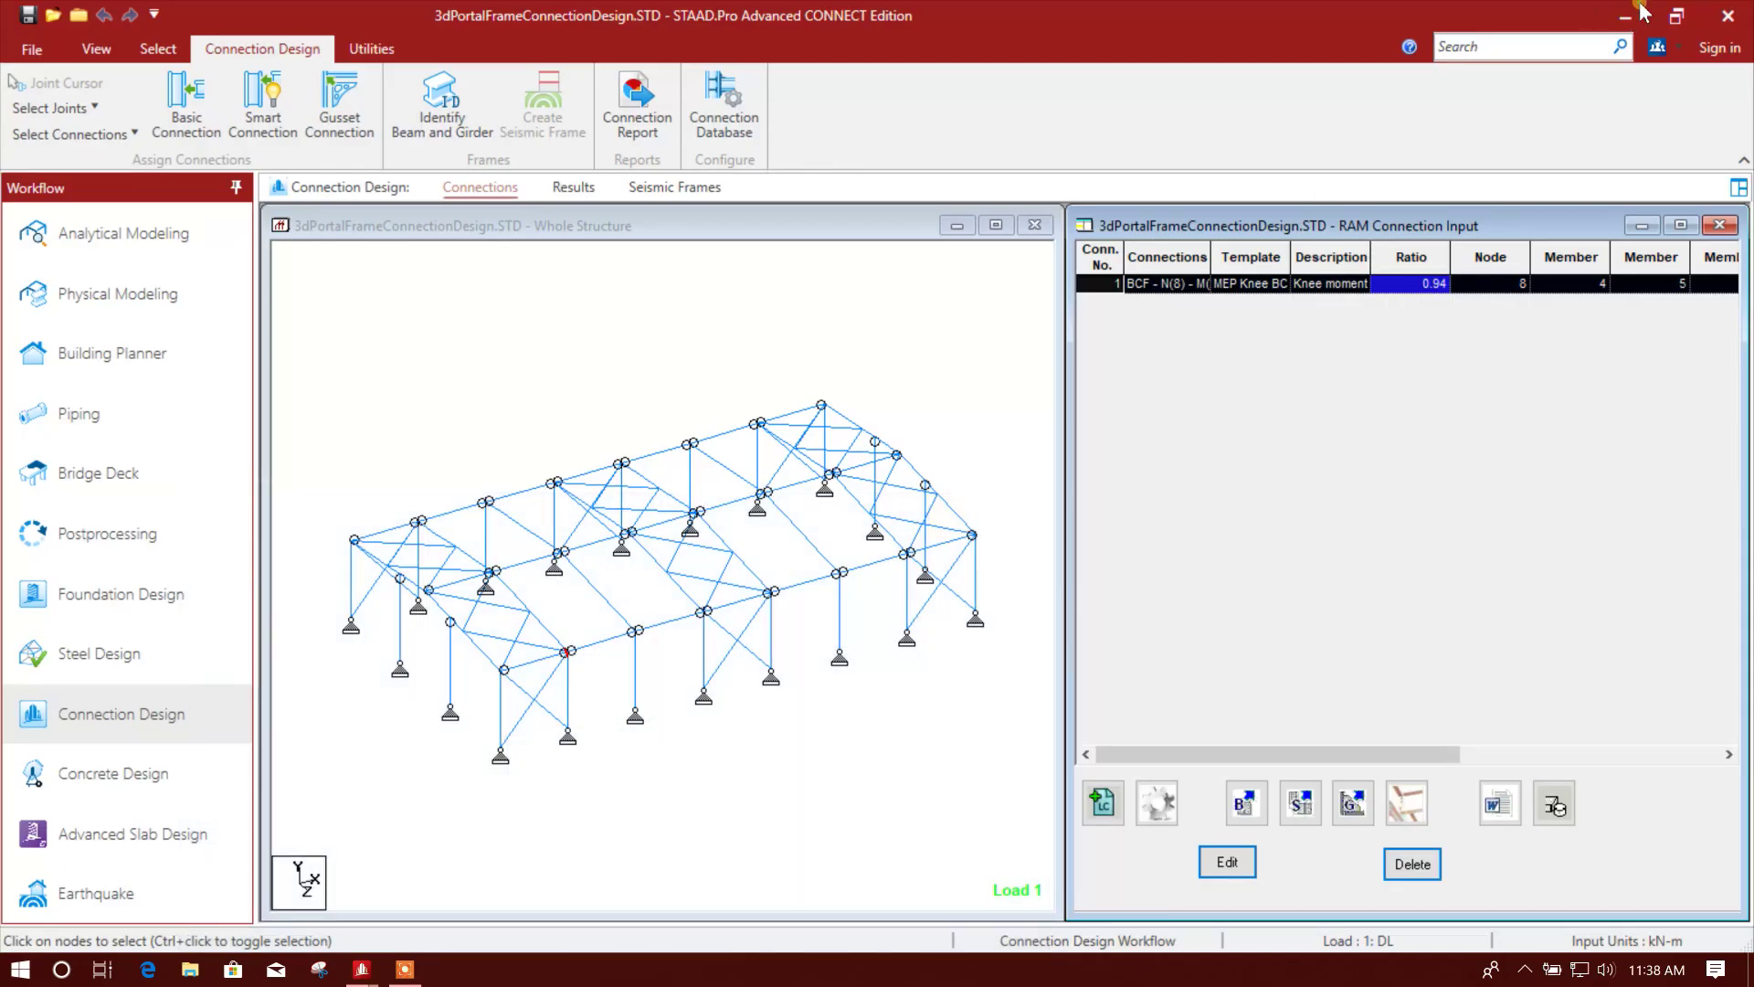
mouse_move(360, 968)
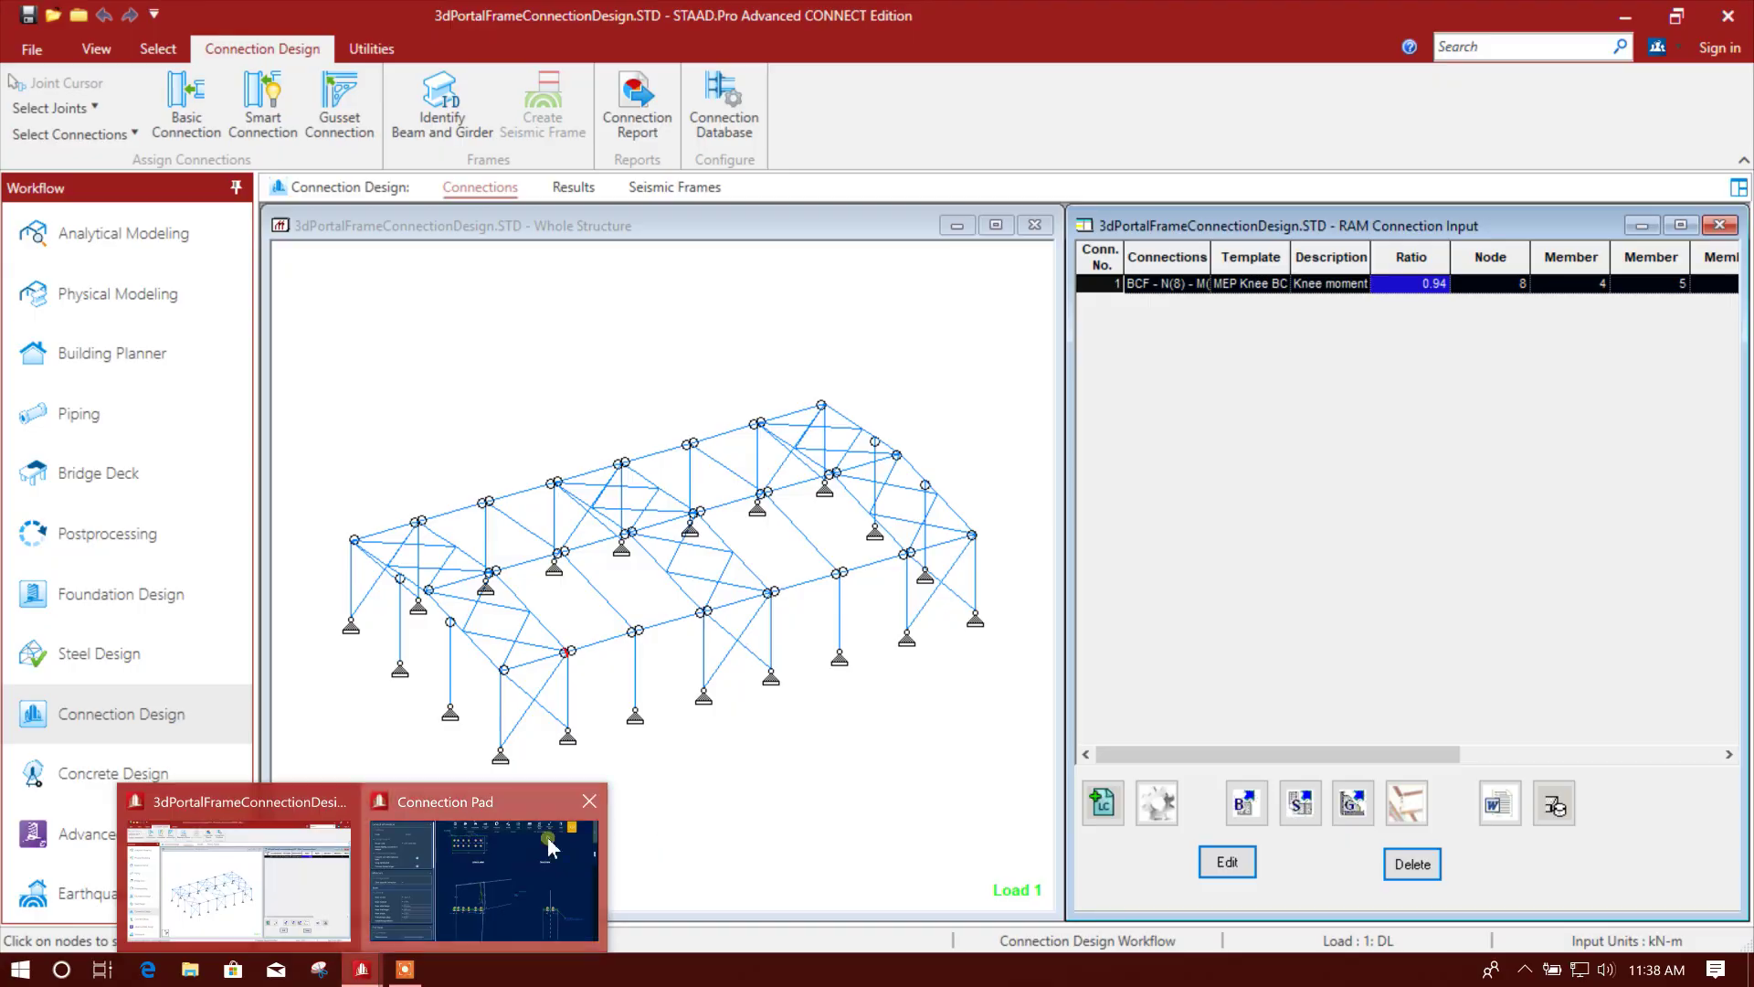
left_click(550, 845)
left_click(1725, 13)
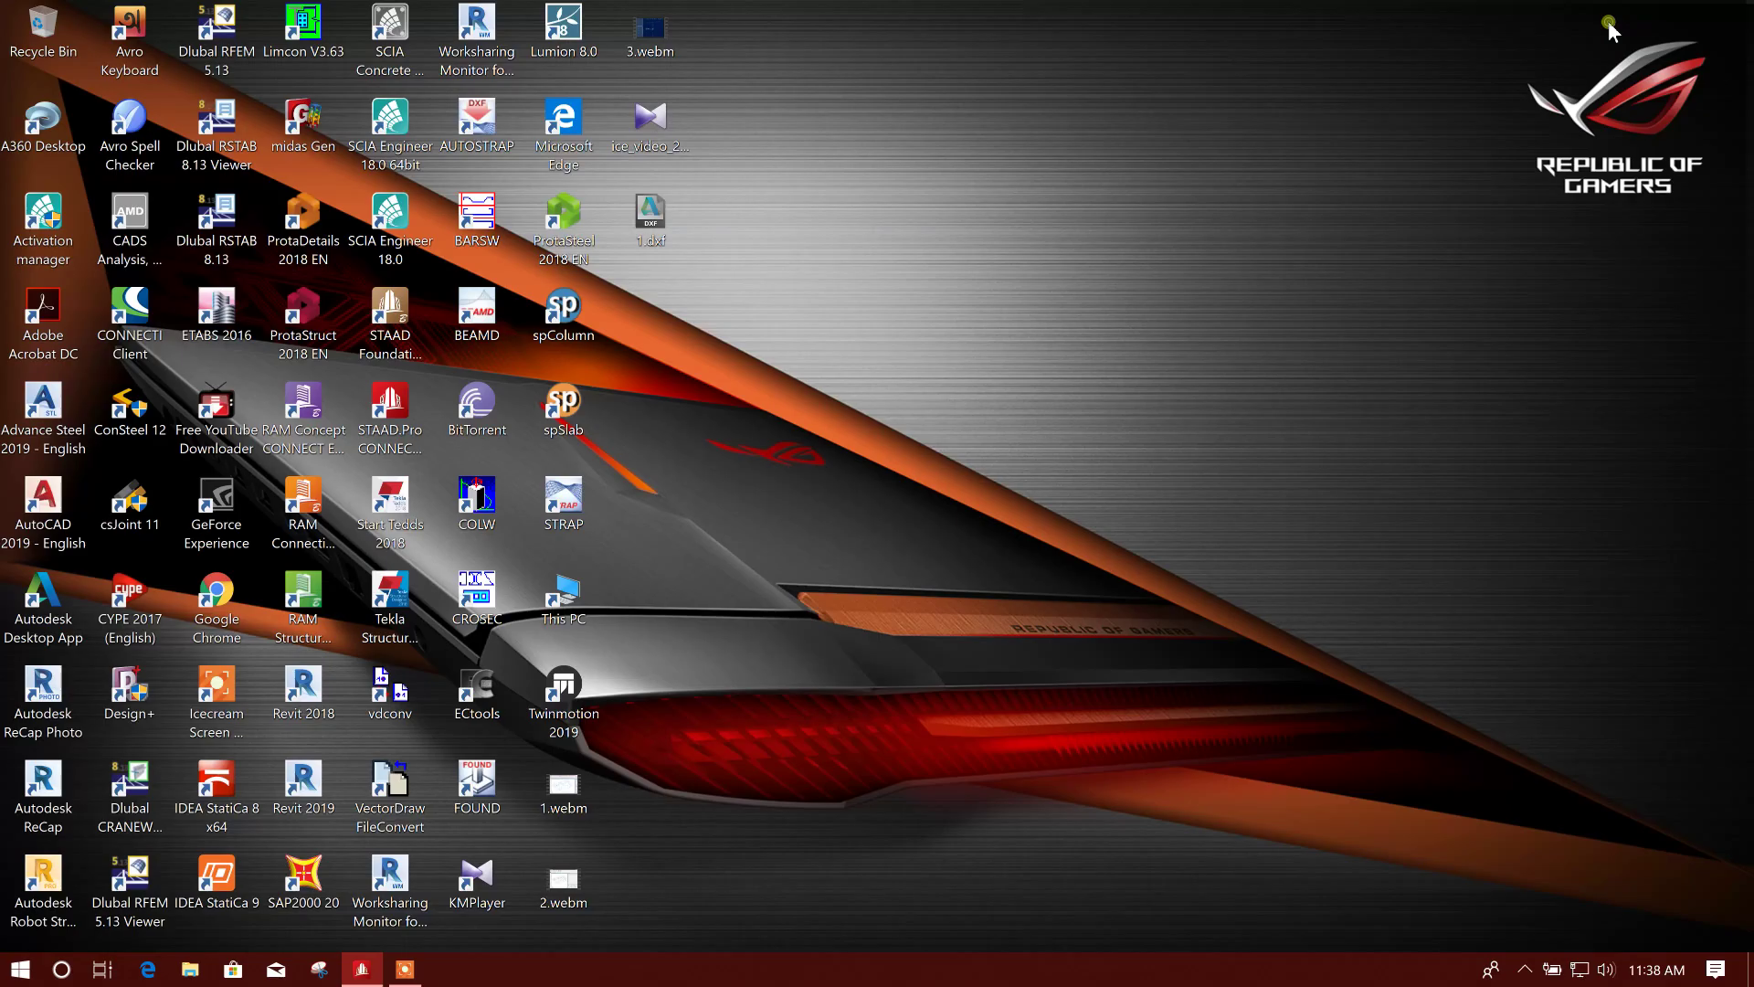
left_click(1612, 16)
right_click(672, 211)
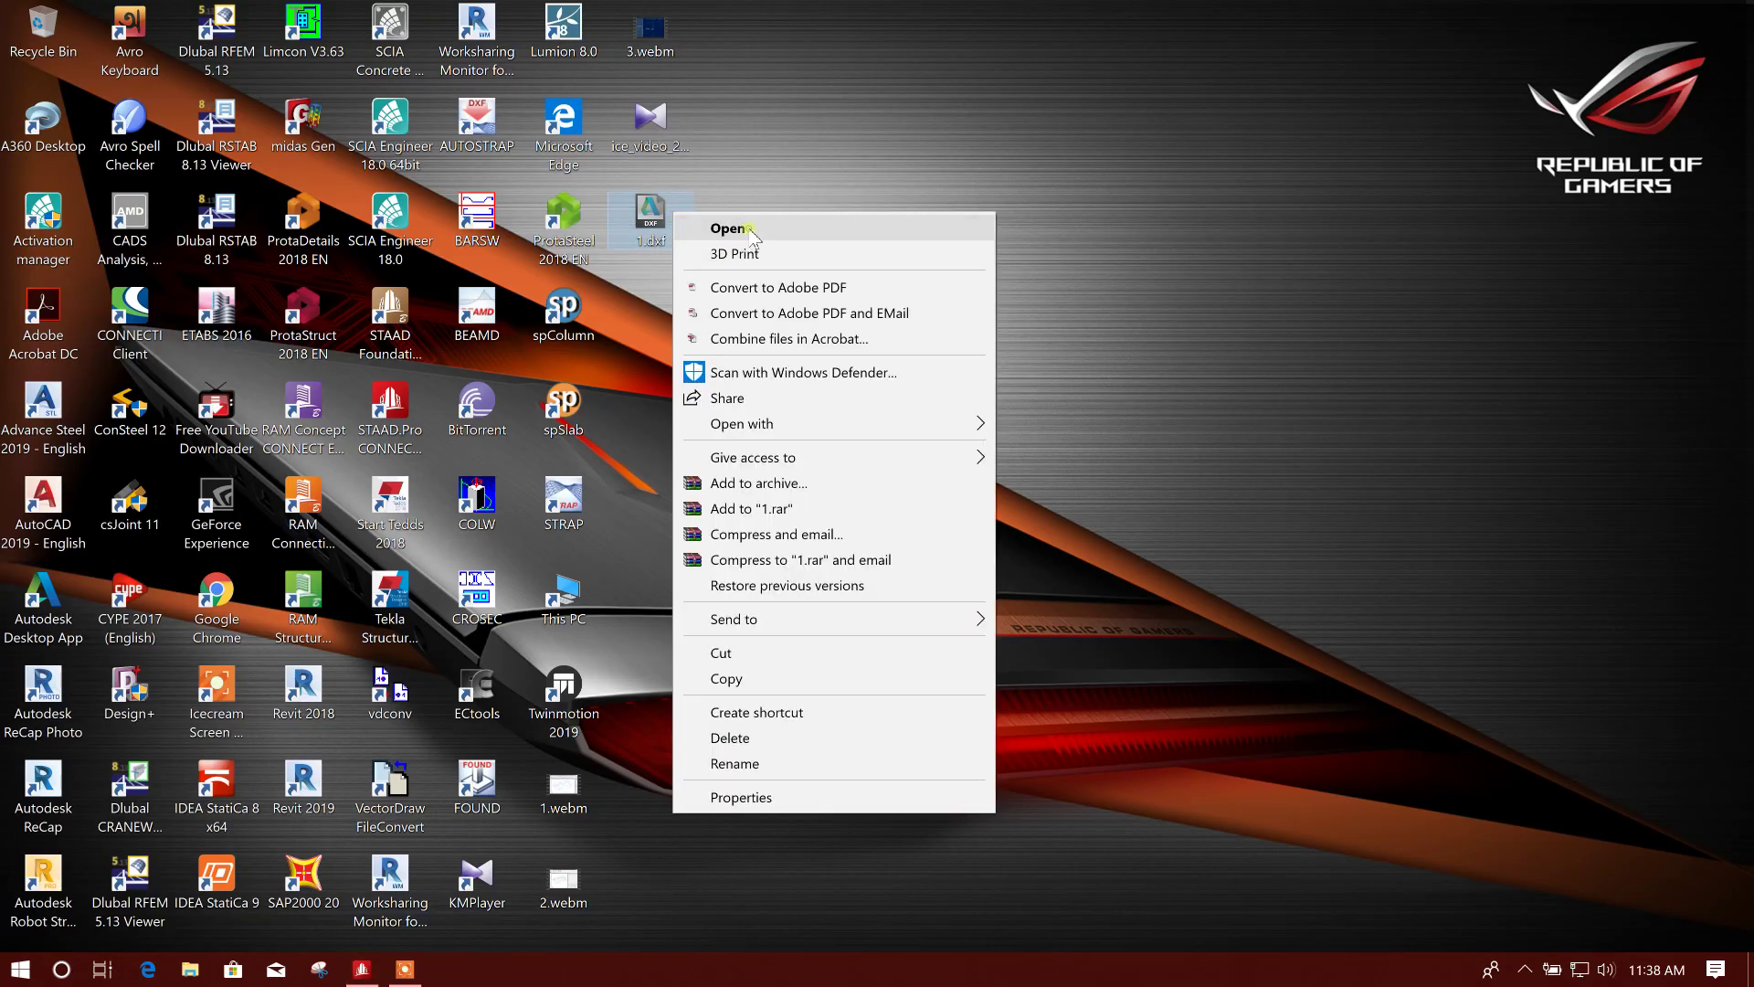
left_click(813, 233)
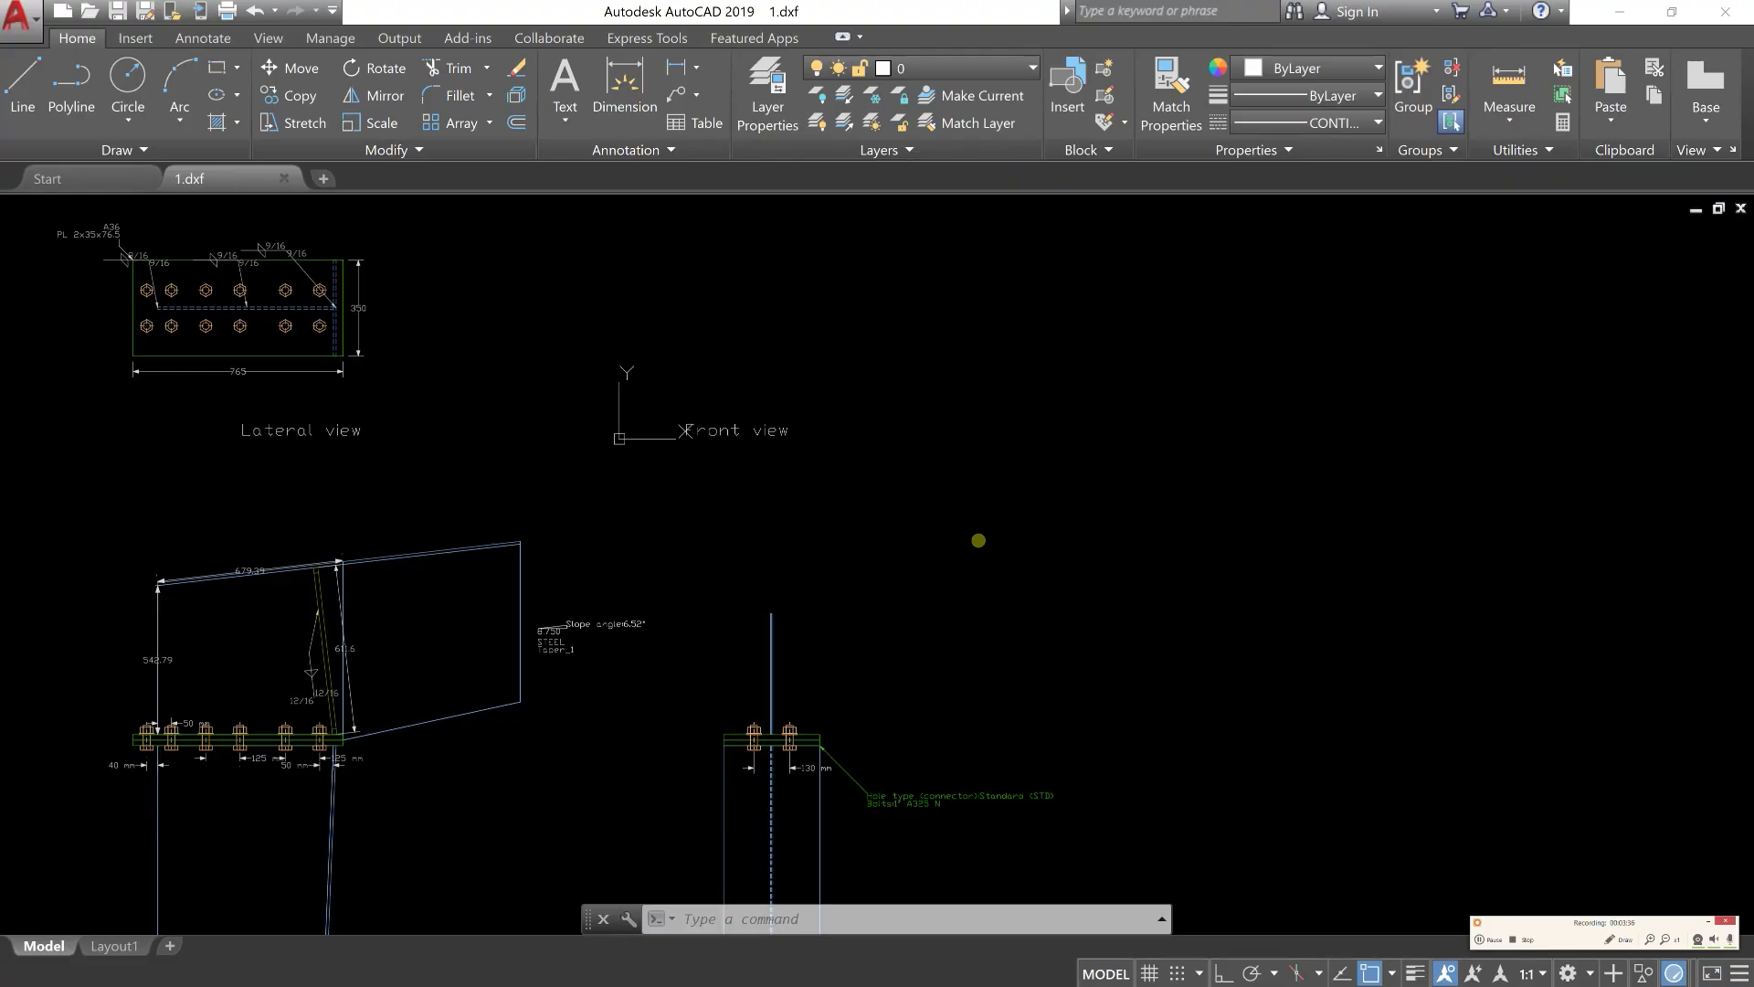
left_click(877, 497)
left_click(1041, 533)
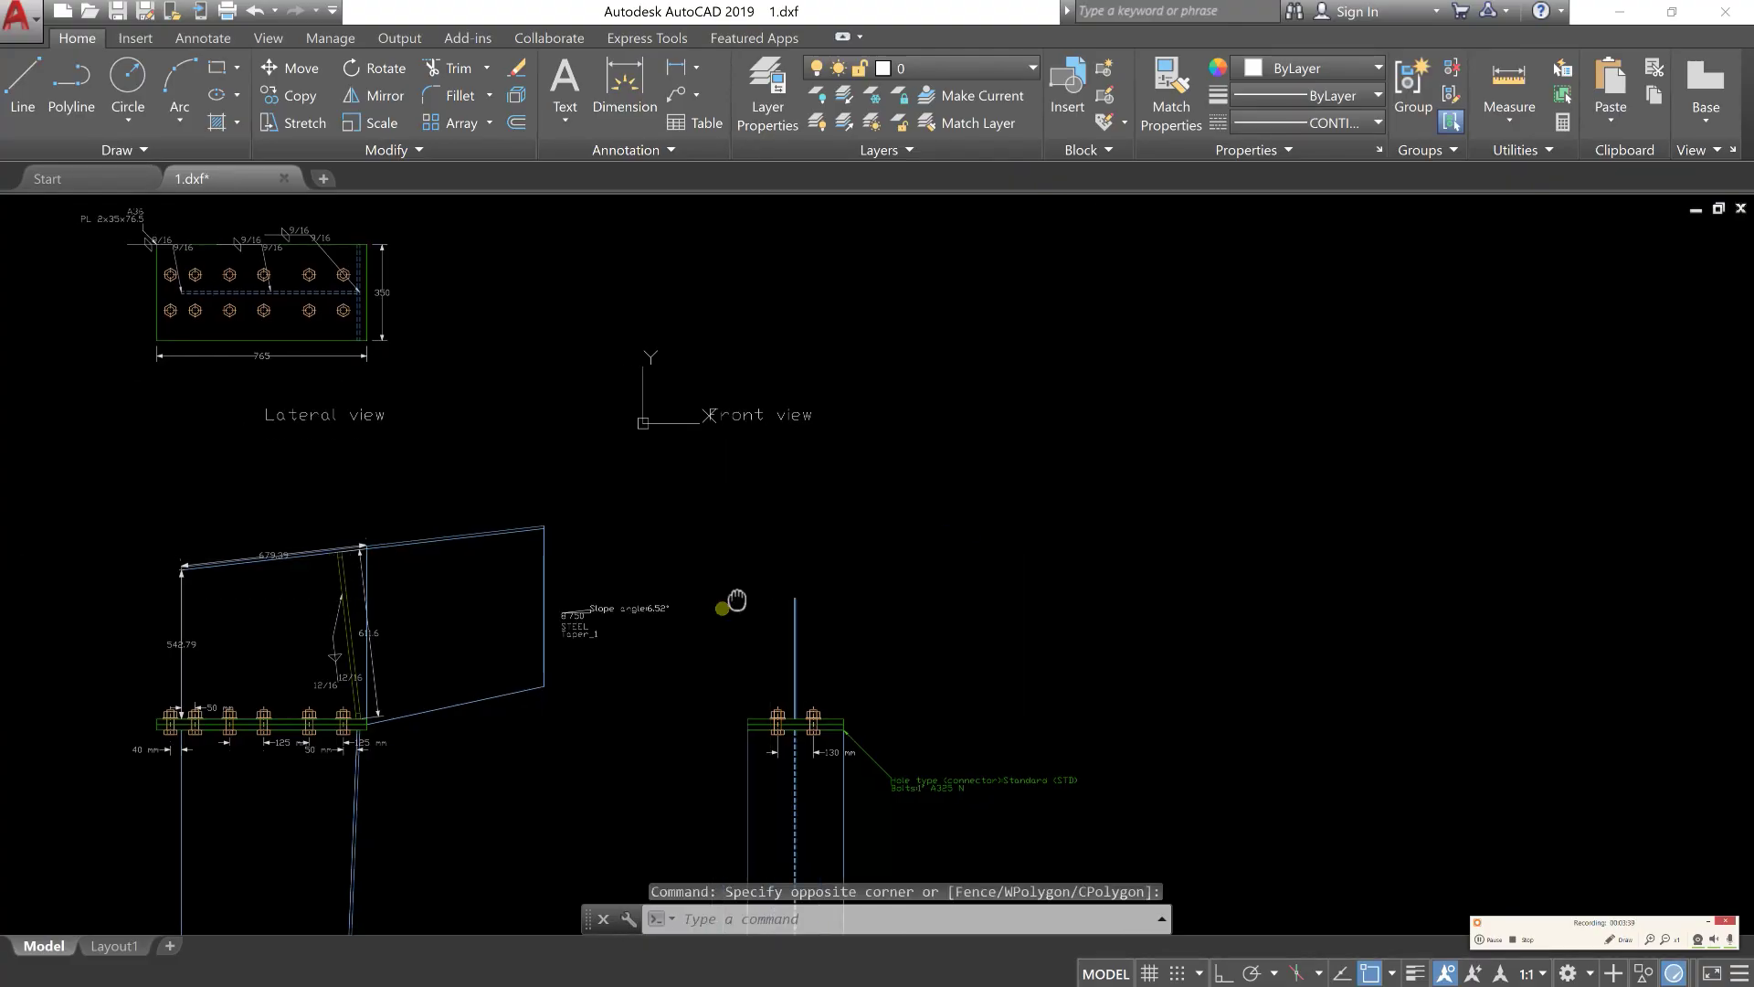
middle_click_drag(736, 599, 919, 489)
scroll(485, 663, "up", 2)
scroll(618, 609, "down", 5)
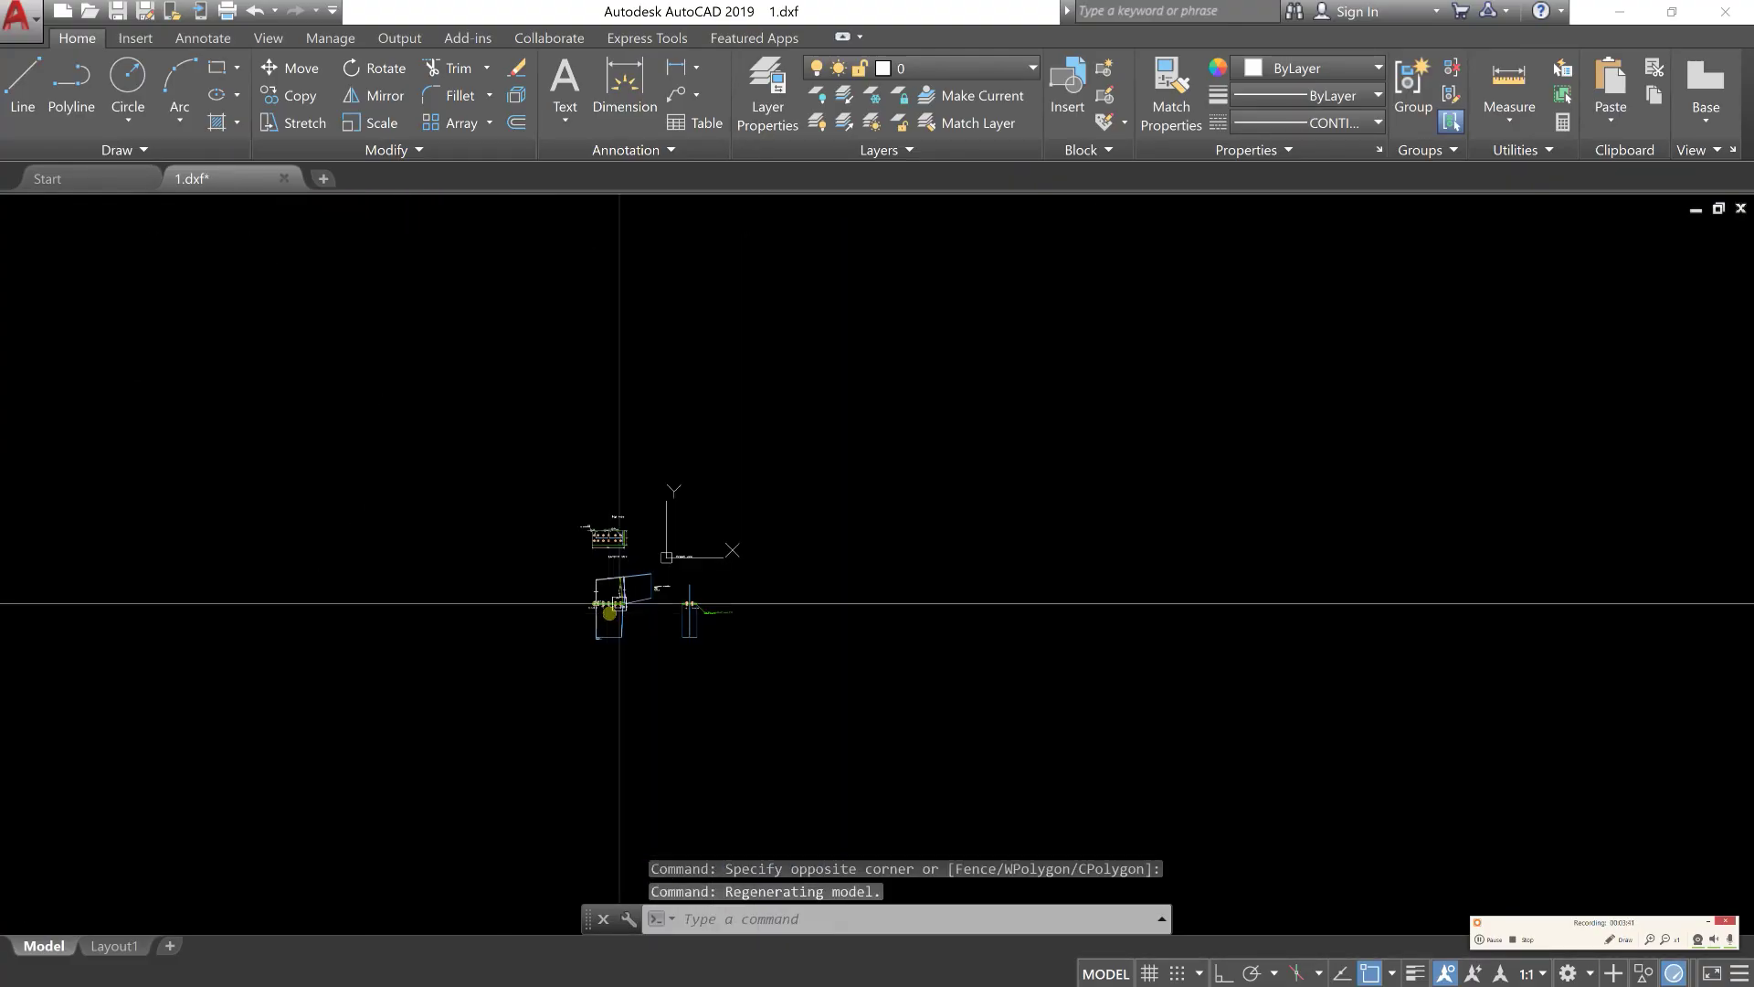
scroll(608, 587, "up", 2)
scroll(592, 439, "up", 6)
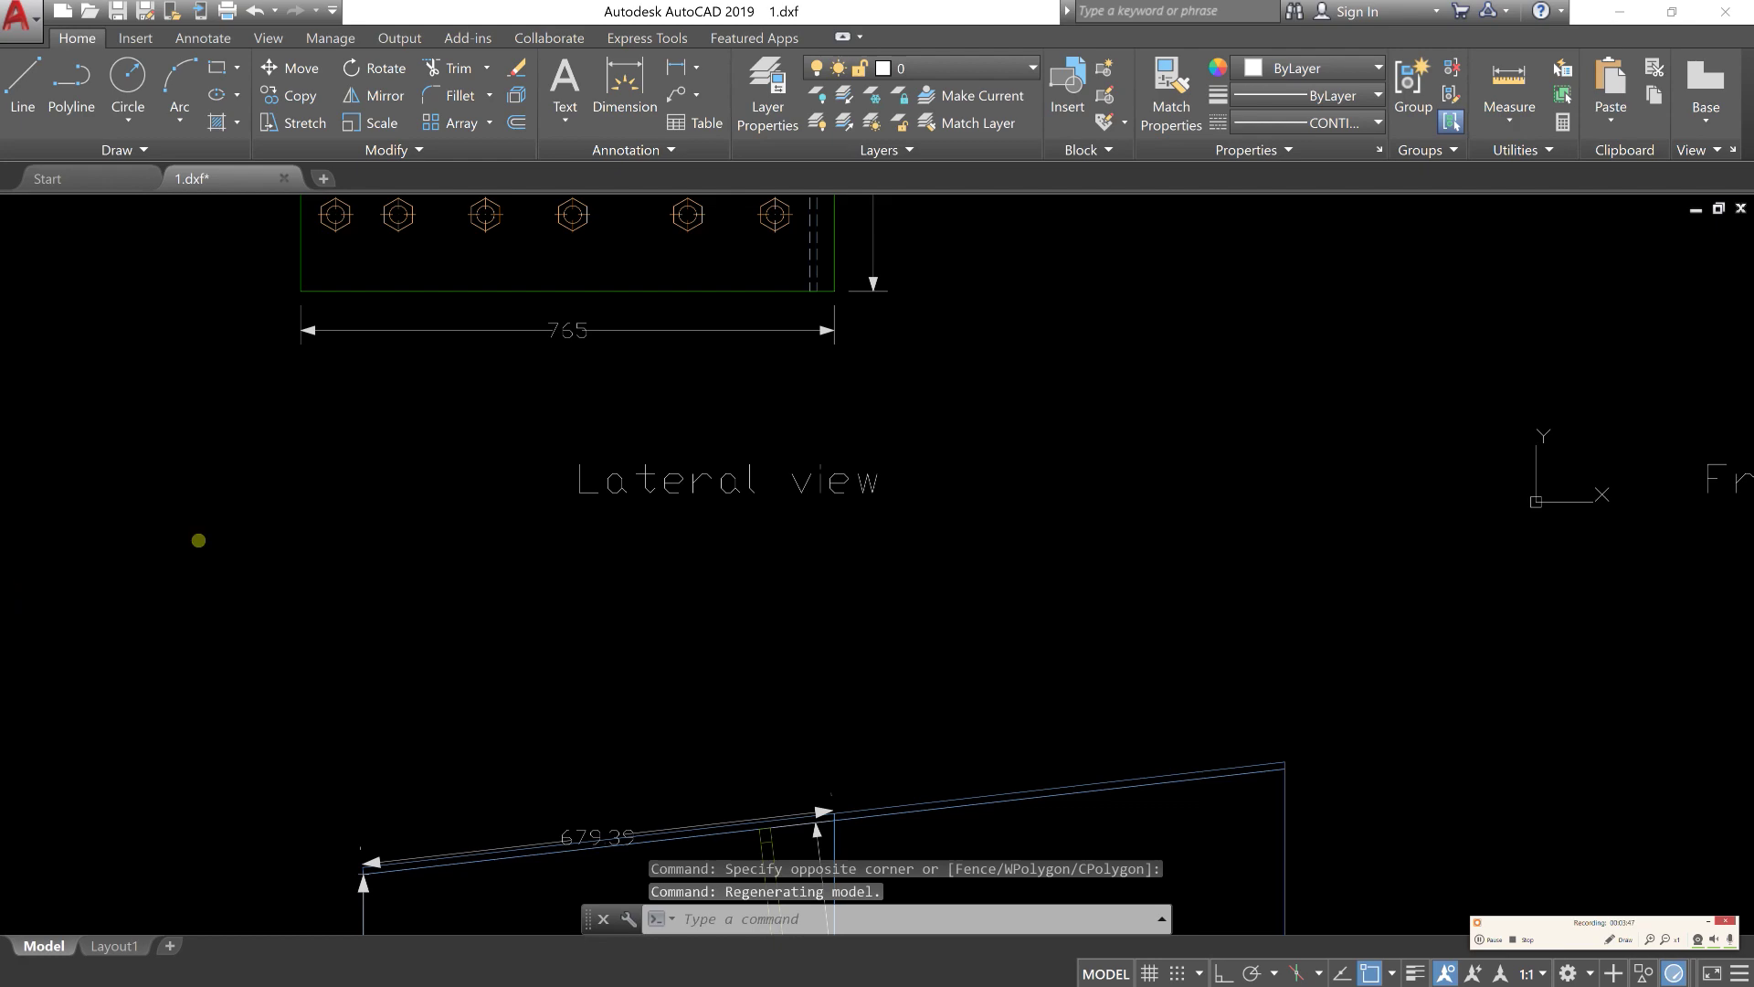
middle_click_drag(726, 480, 790, 676)
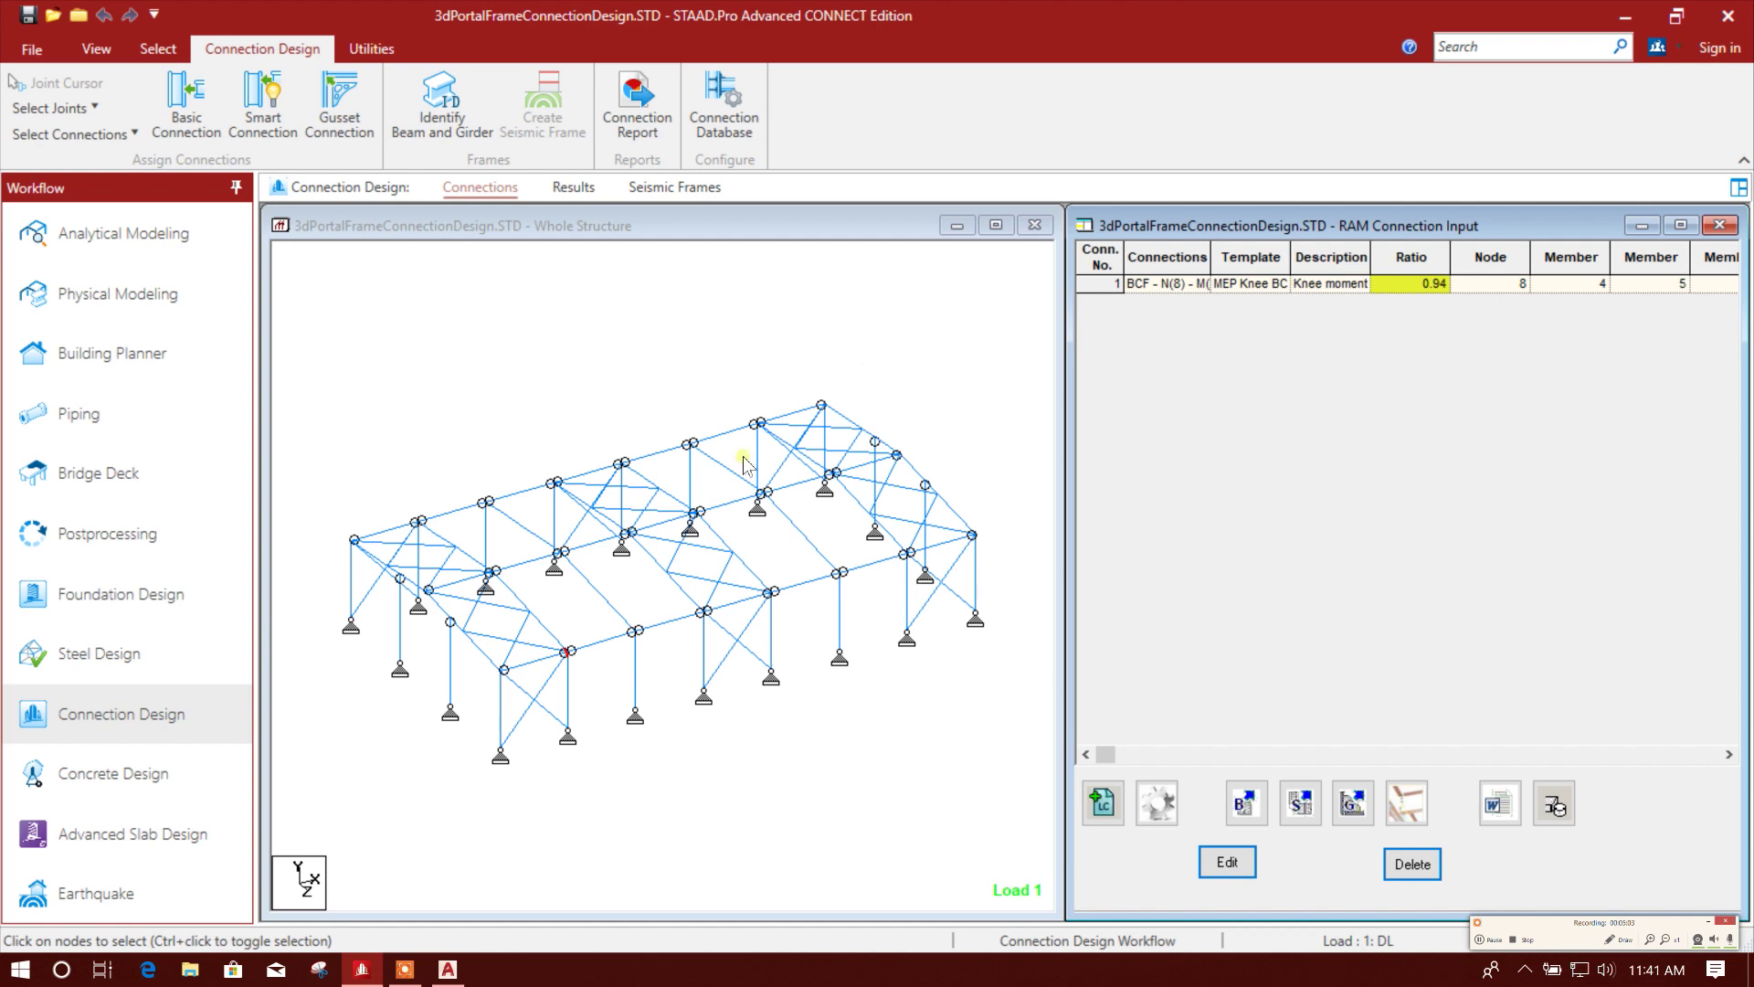
scroll(685, 665, "up", 2)
scroll(685, 665, "up", 2)
scroll(694, 694, "up", 2)
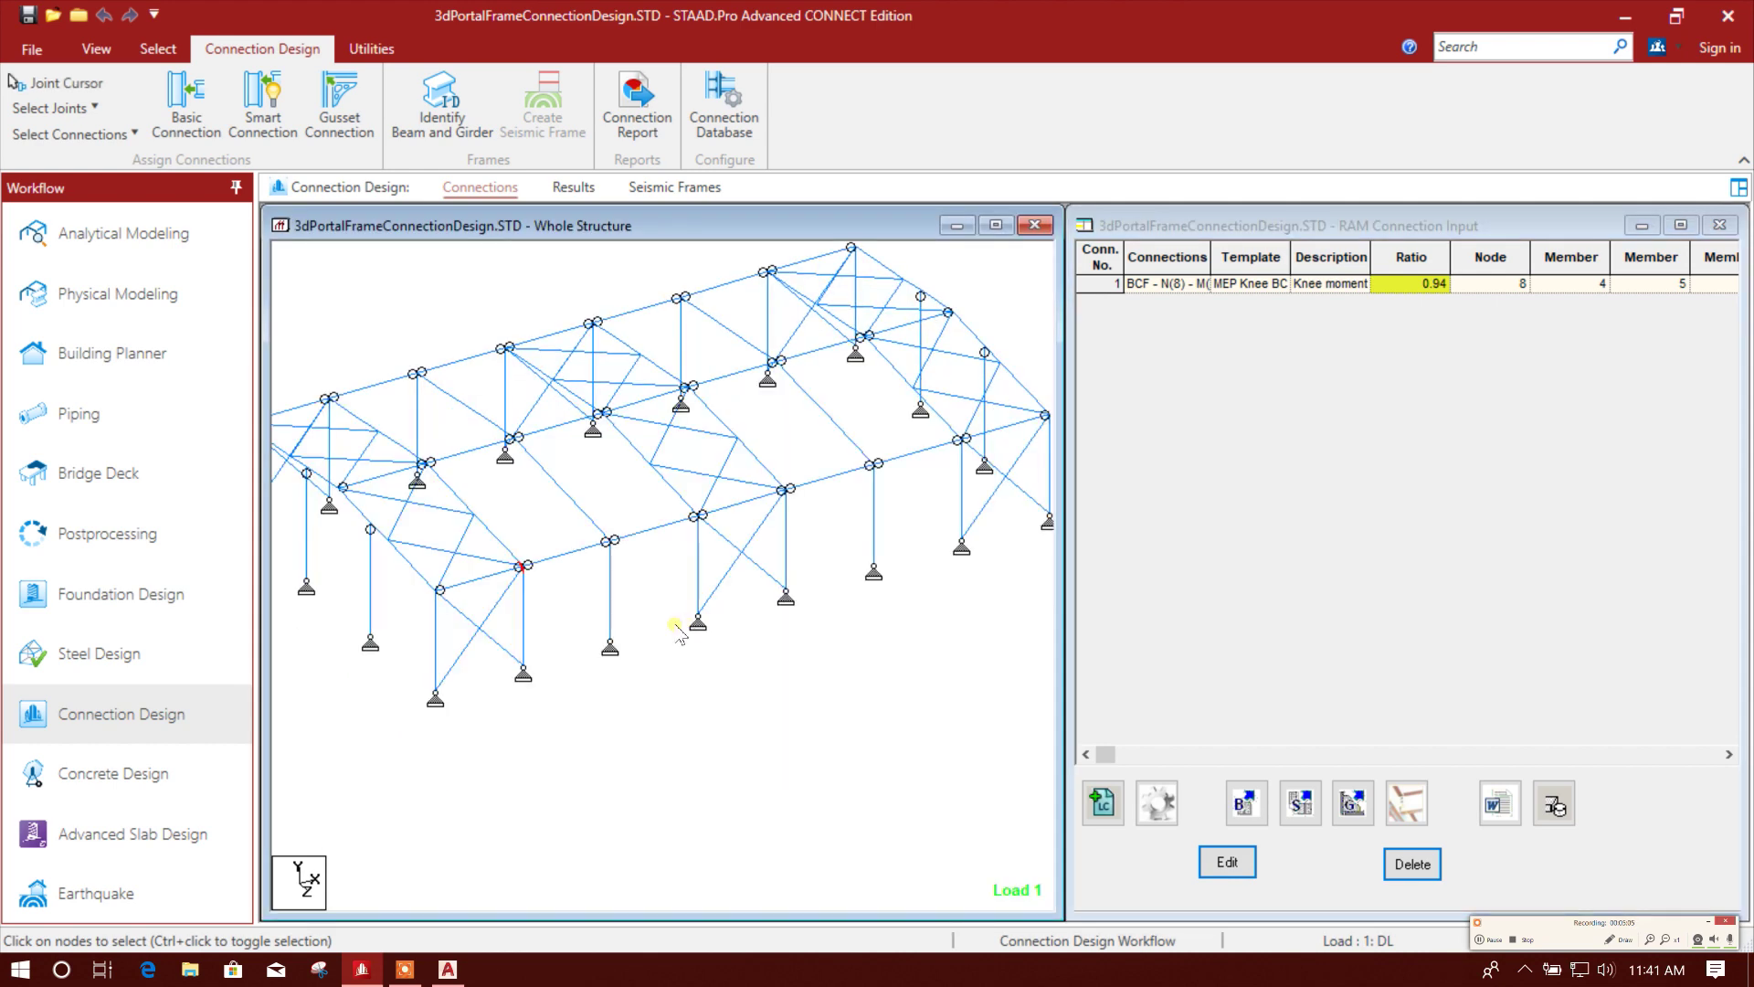
middle_click_drag(676, 632, 702, 723)
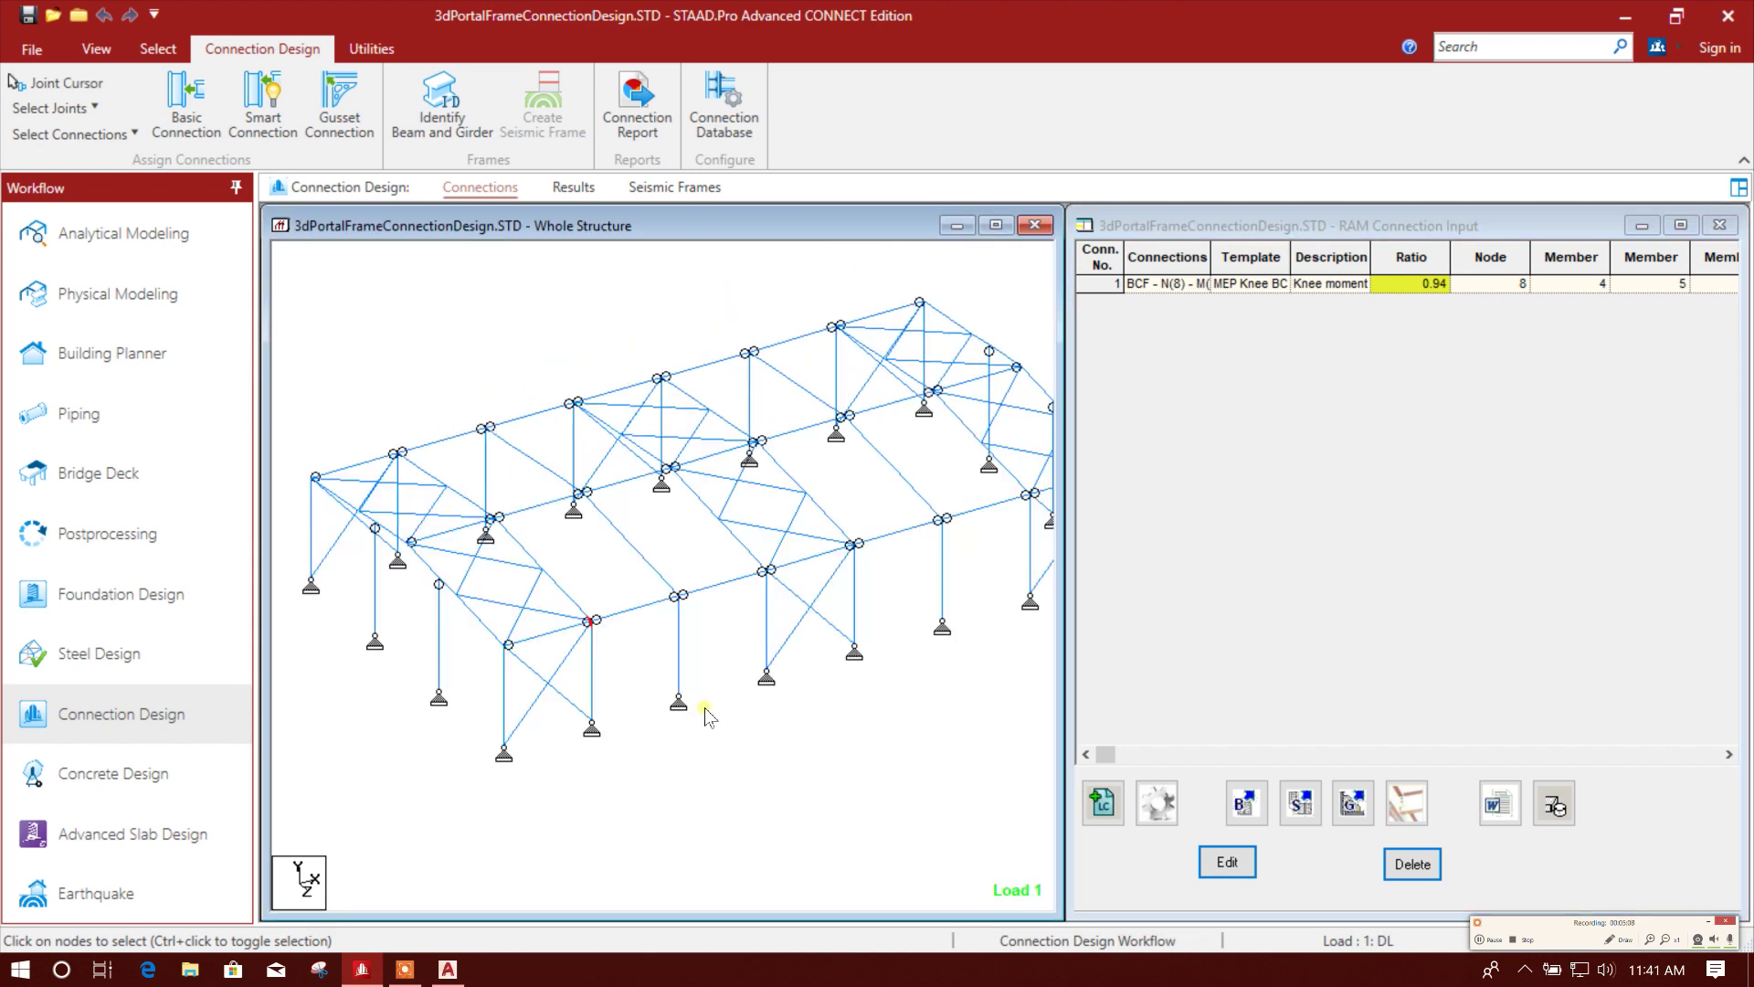
scroll(640, 708, "up", 1)
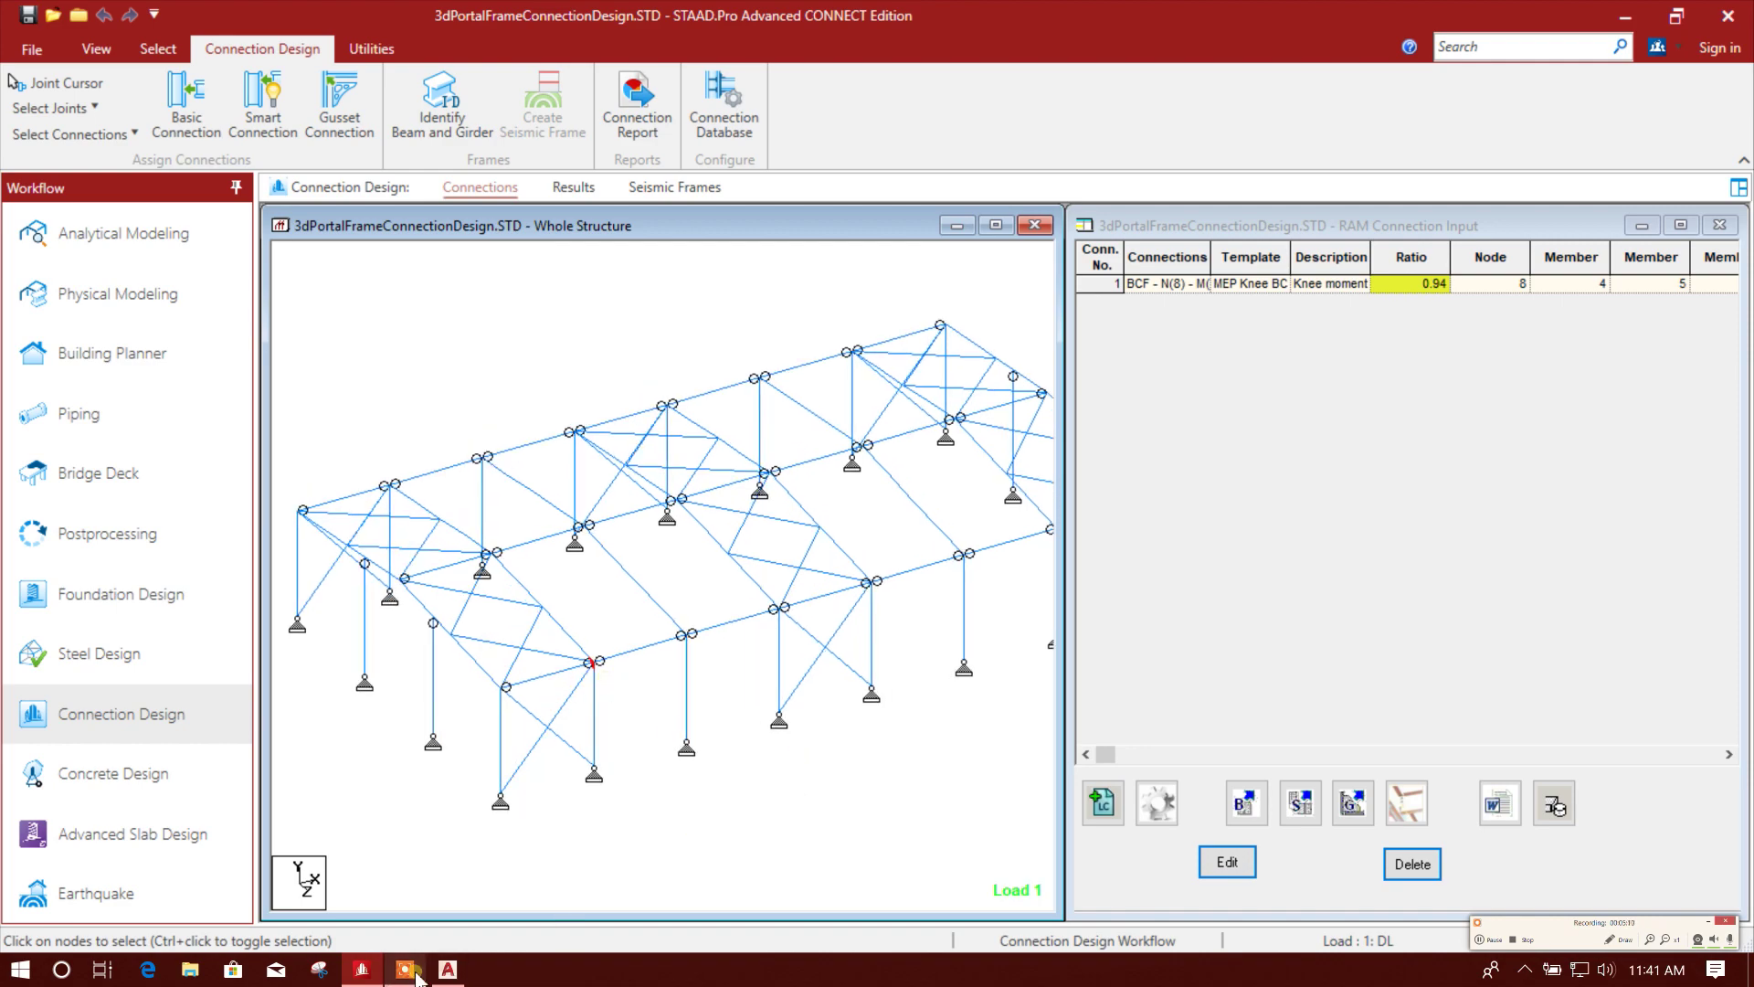